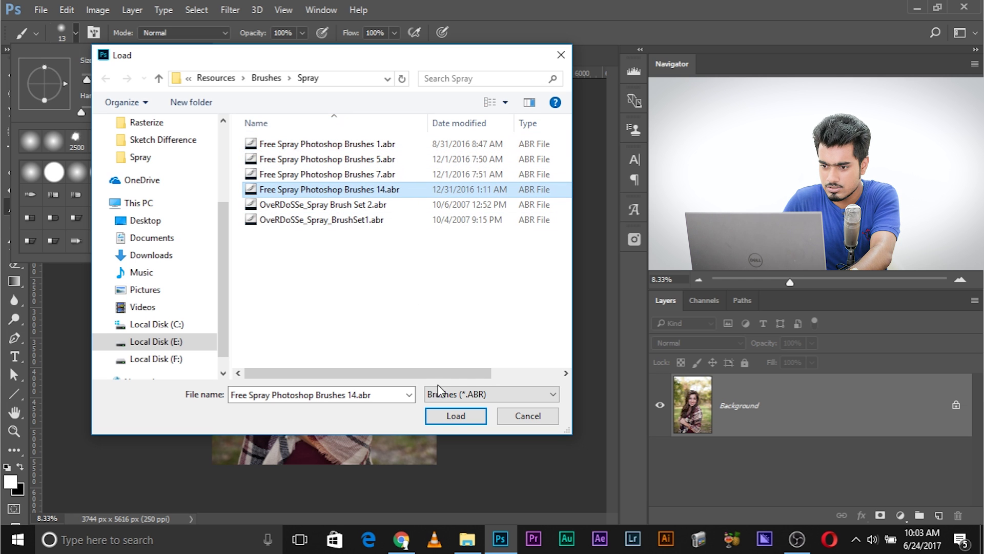
Load the brush sets Free Spray Photoshop Brushes 14.abr and Free Spray Photoshop Brushes 1.abr from the Spray folder.
left_click(453, 416)
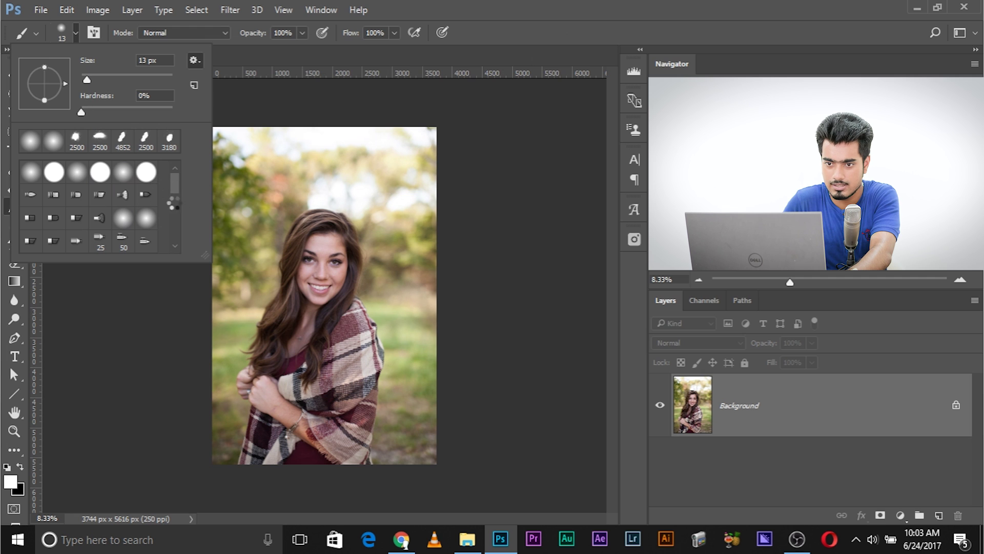
left_click_drag(177, 187, 186, 268)
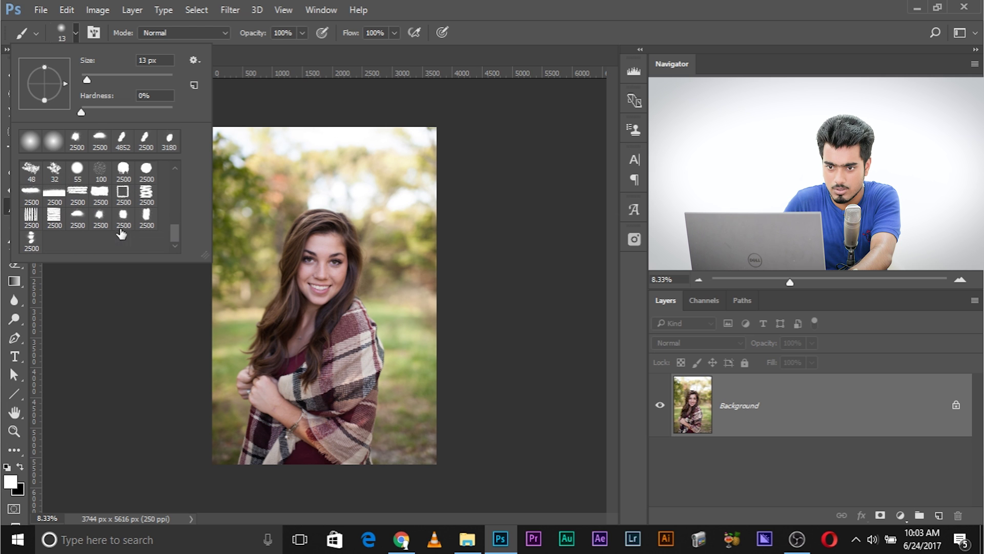
left_click(194, 60)
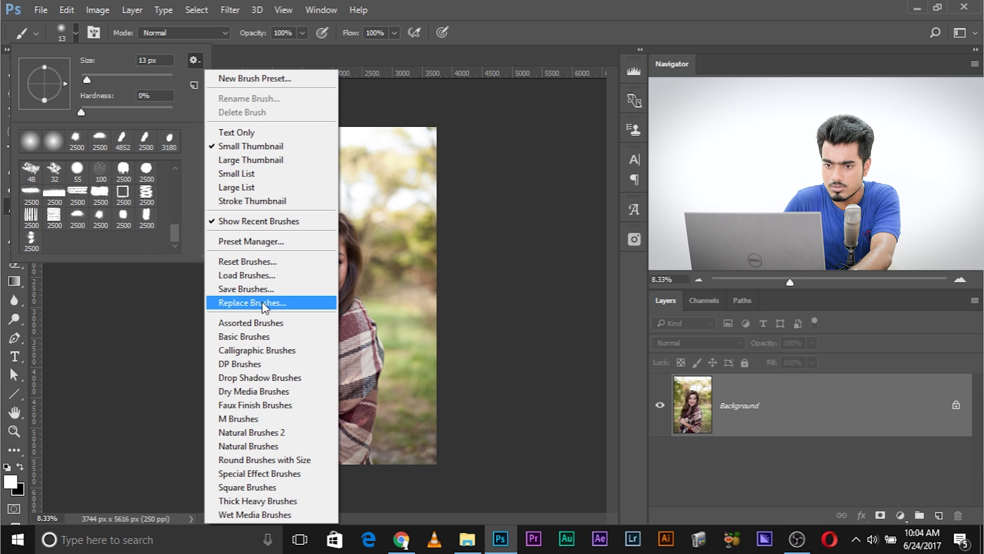
left_click(260, 276)
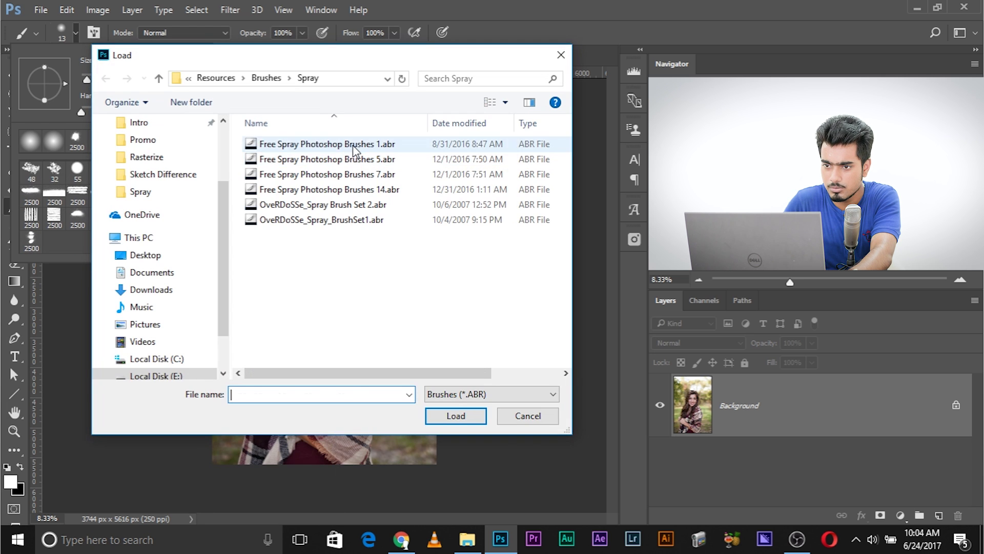
left_click(353, 145)
left_click(455, 415)
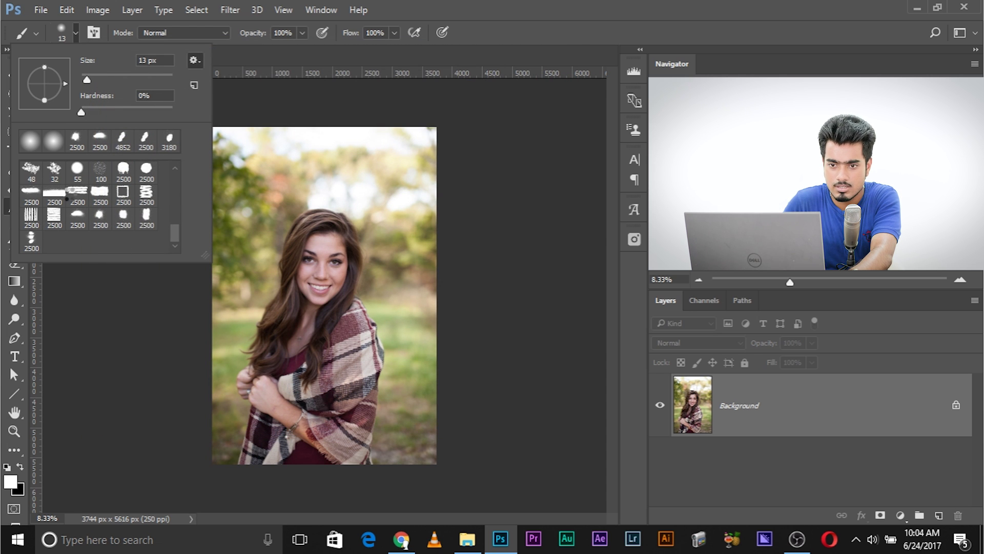
scroll(163, 202, "down", 2)
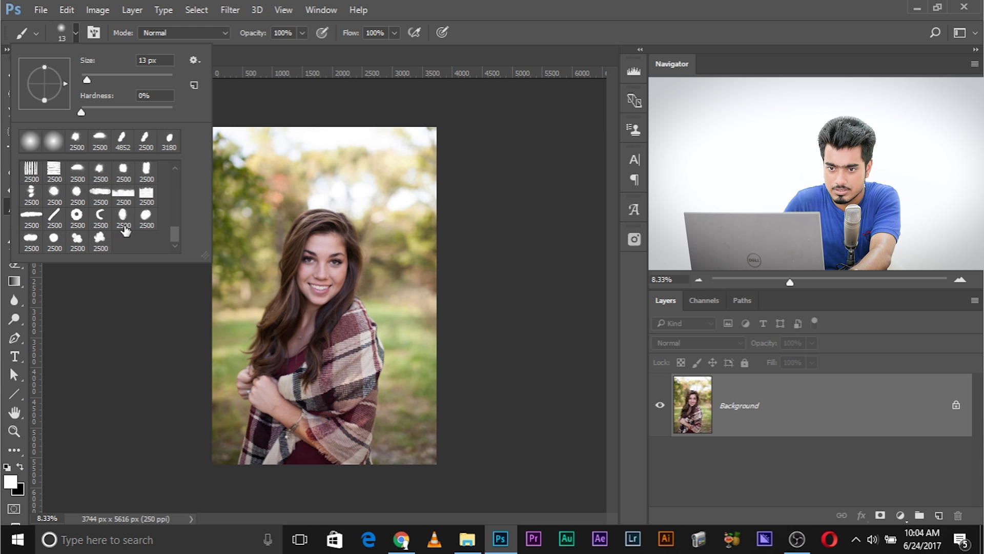
Load the brush set Free Spray Photoshop Brushes 5.abr into the brush presets.
left_click(194, 60)
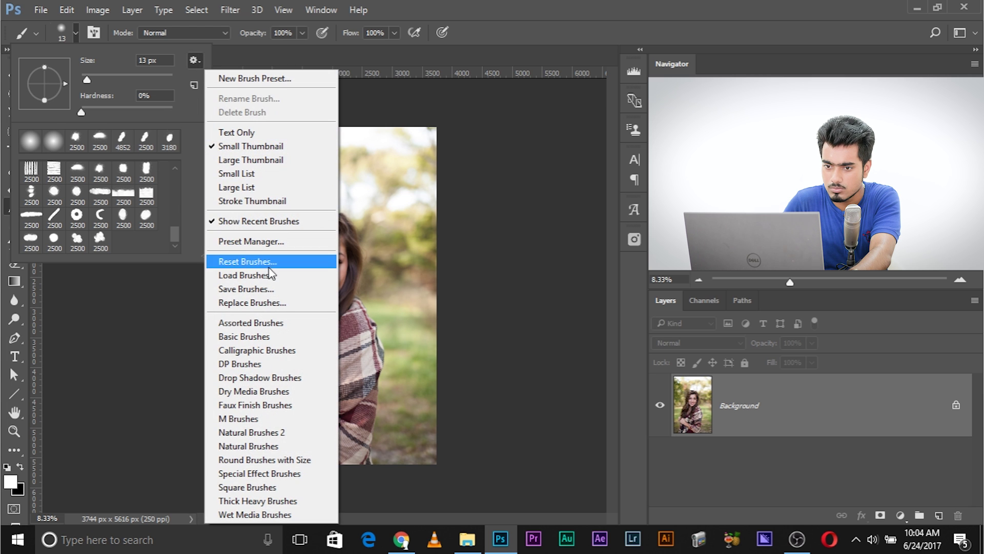
left_click(248, 275)
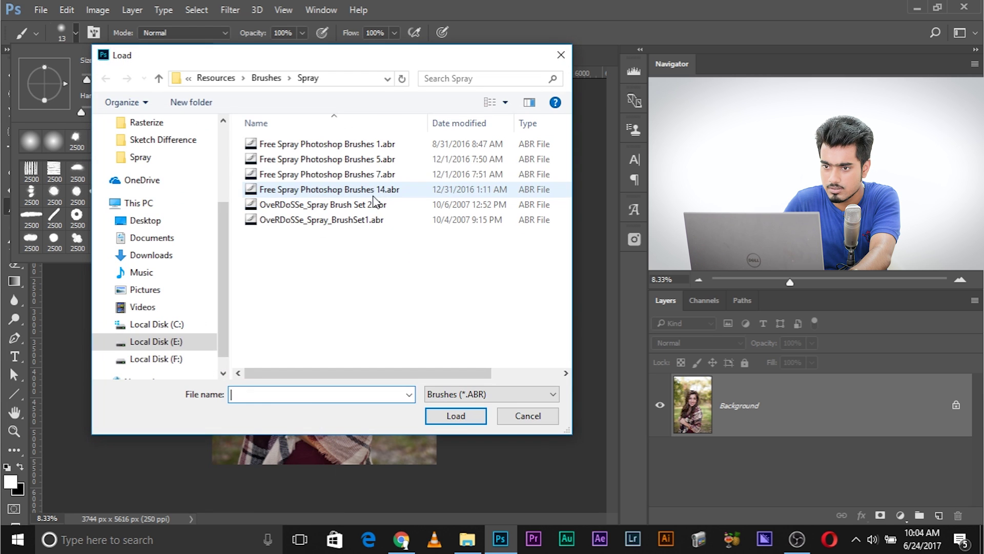
left_click(386, 161)
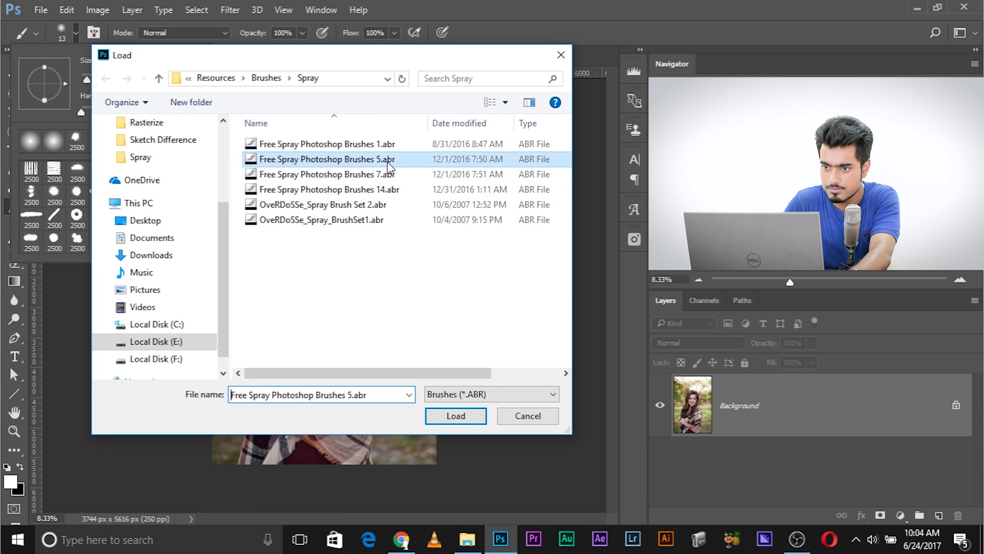
left_click(464, 416)
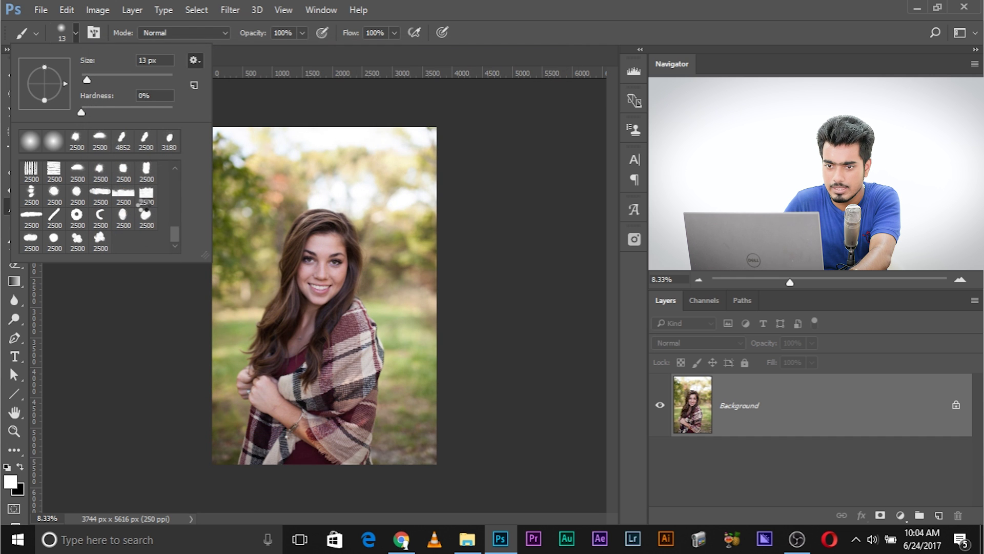
scroll(169, 235, "down", 5)
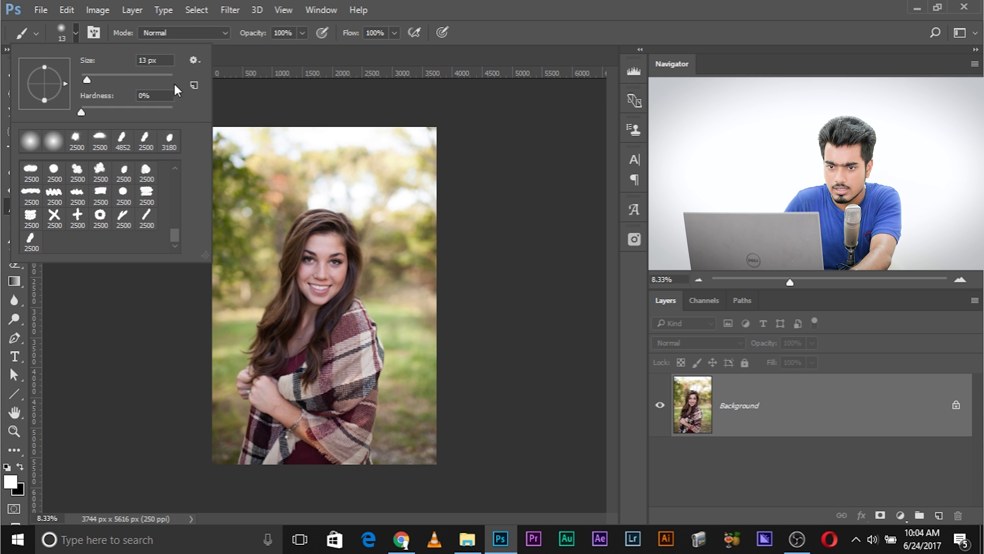
Load the brush set Free Spray Photoshop Brushes 7.abr and close the brush picker.
left_click(195, 62)
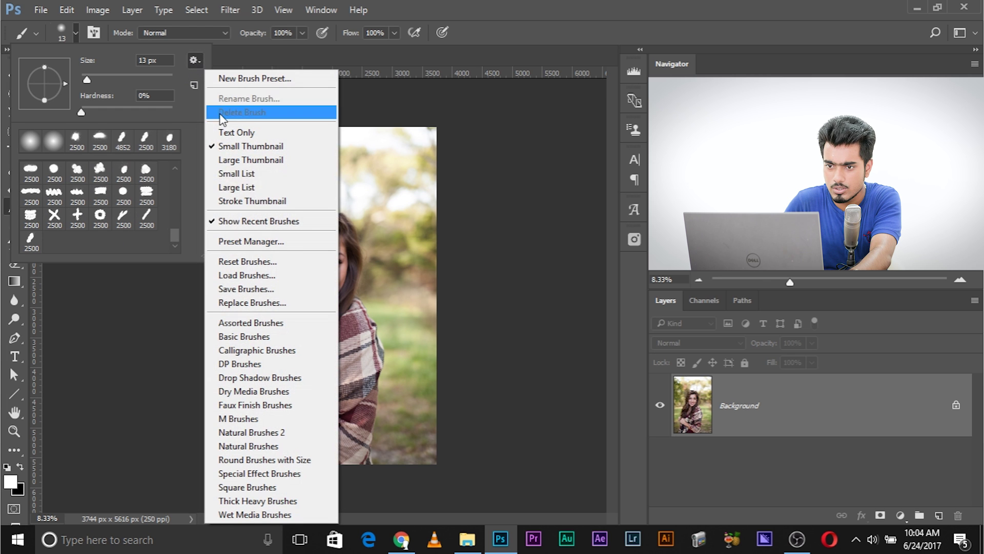
left_click(257, 279)
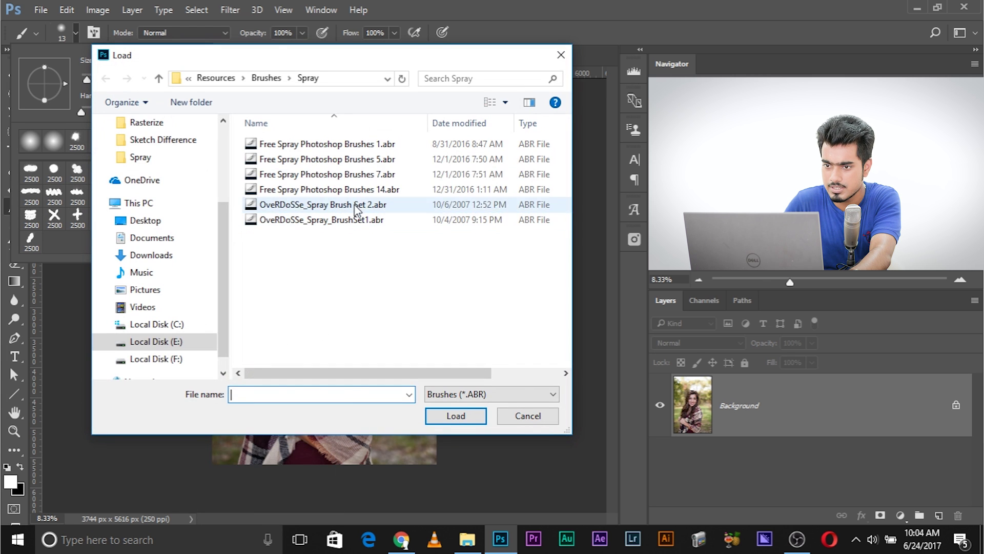
left_click(373, 177)
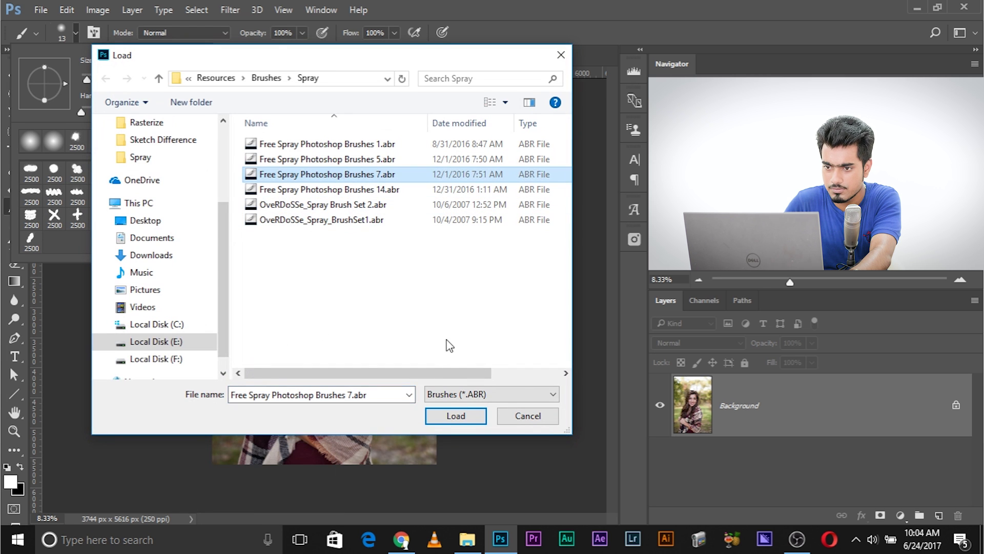
left_click(453, 415)
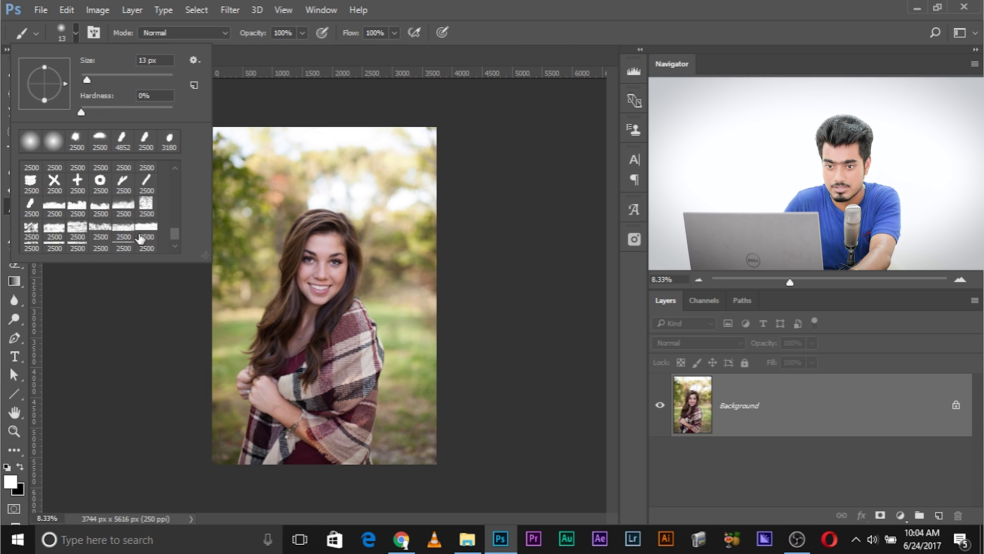
left_click(831, 413)
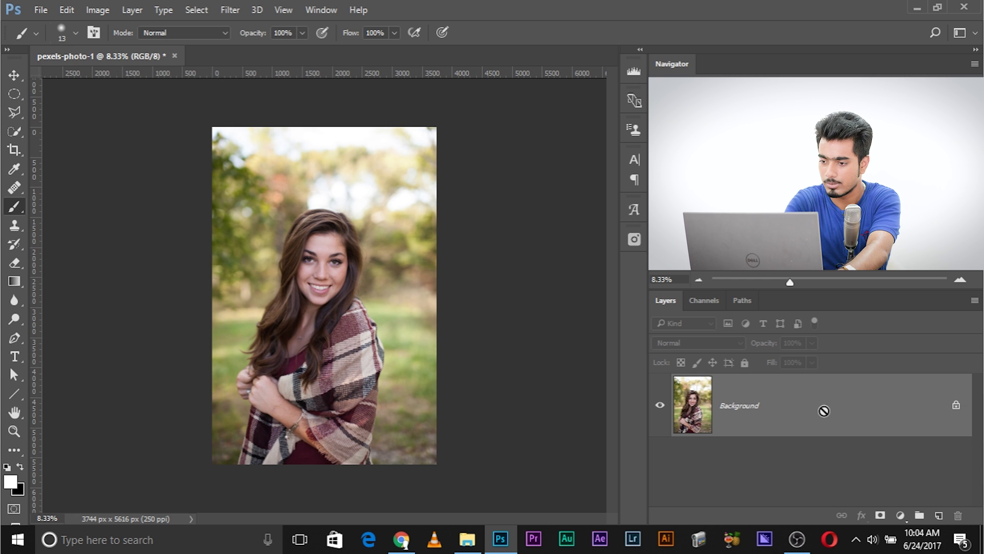
Duplicate the Background layer and open the copy in the Select and Mask workspace.
key("ctrl+j")
key("ctrl+plus")
key("ctrl+plus")
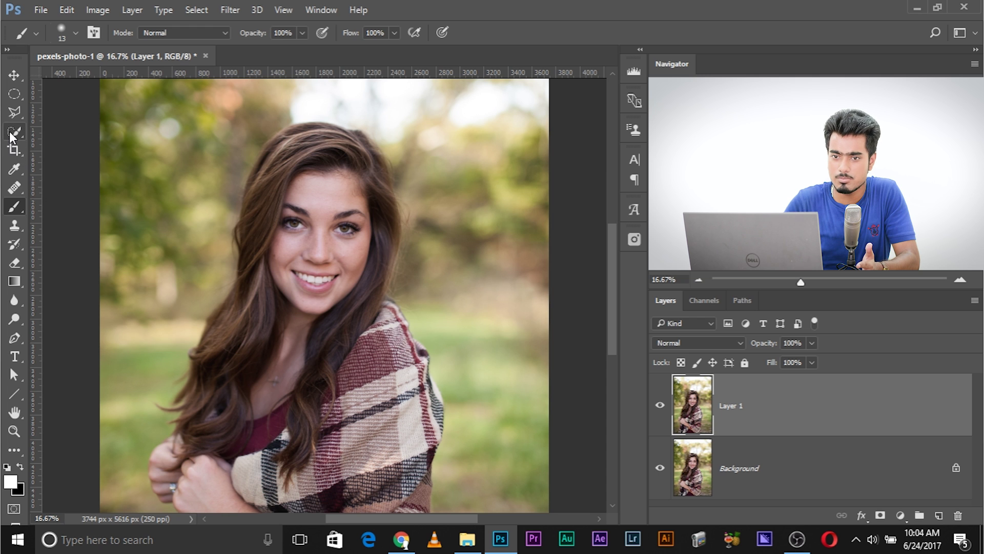
left_click(12, 96)
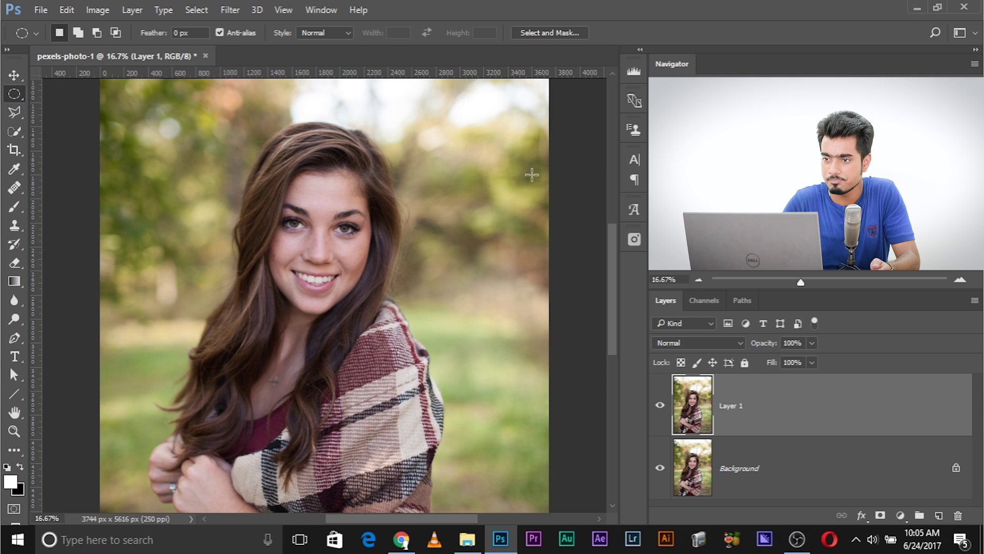
left_click(546, 34)
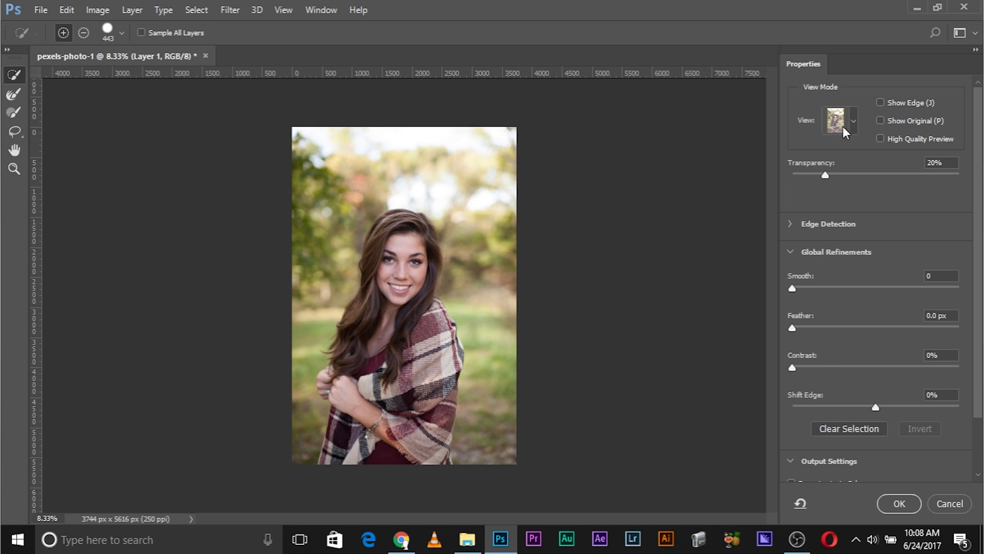
Set the selection preview to On White with an opacity of 63%.
left_click(844, 127)
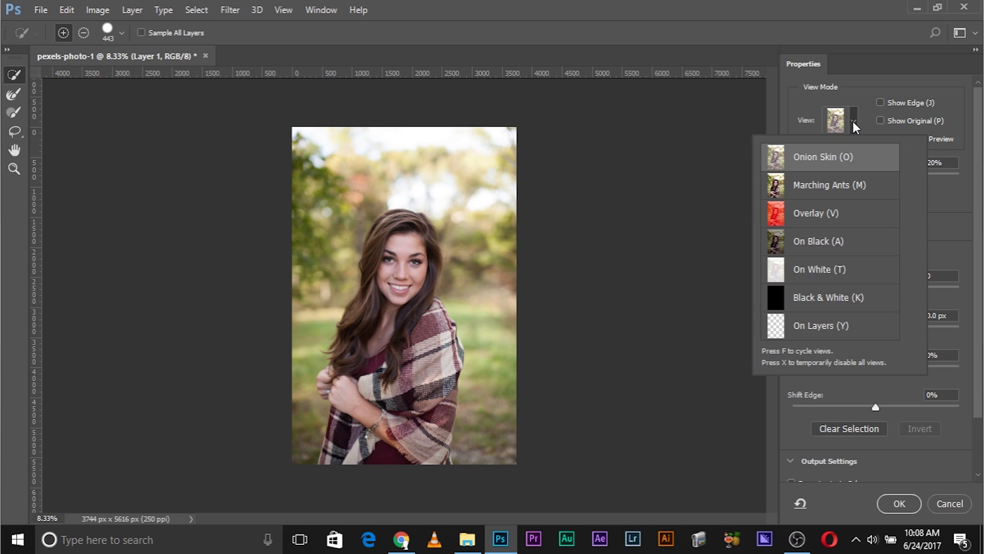
left_click(879, 87)
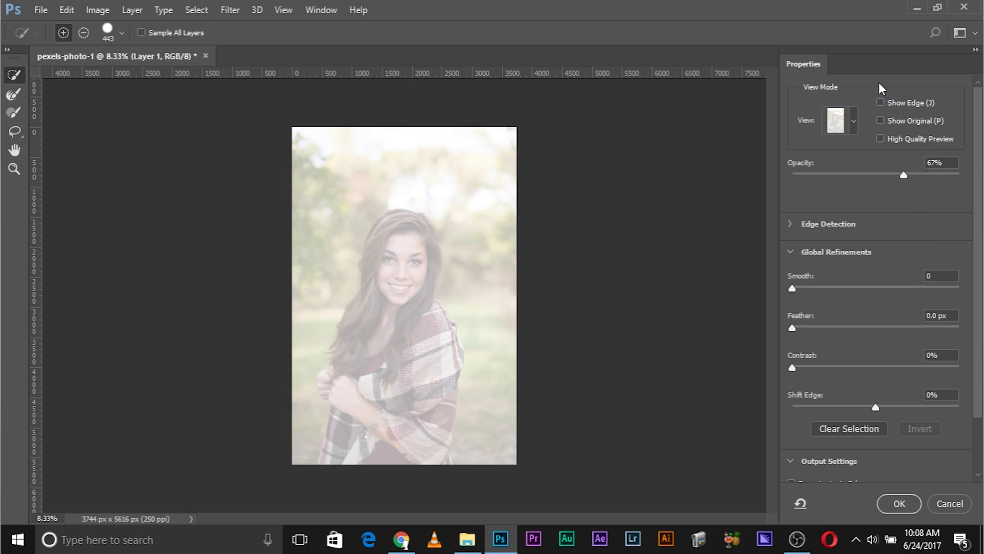
left_click_drag(903, 175, 963, 174)
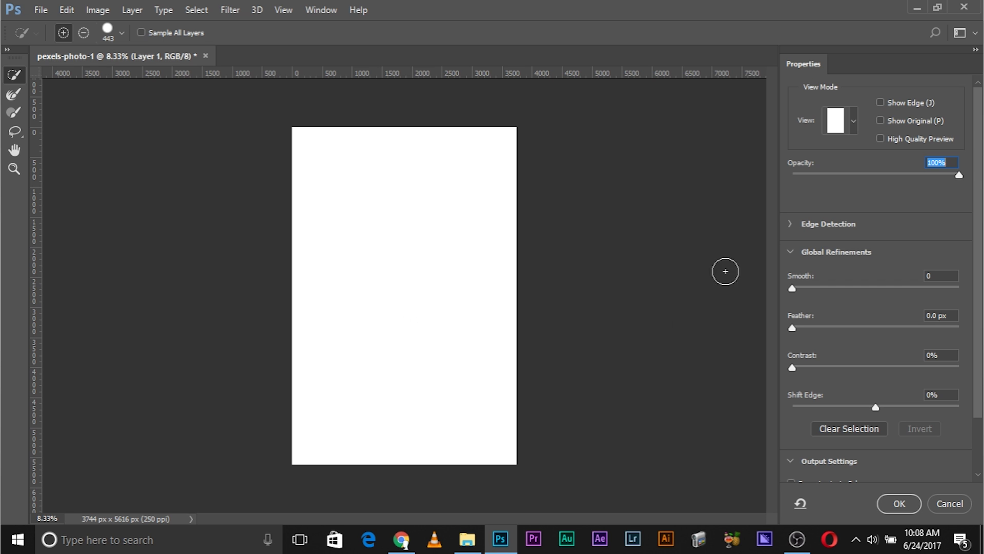
type("0")
key("Return")
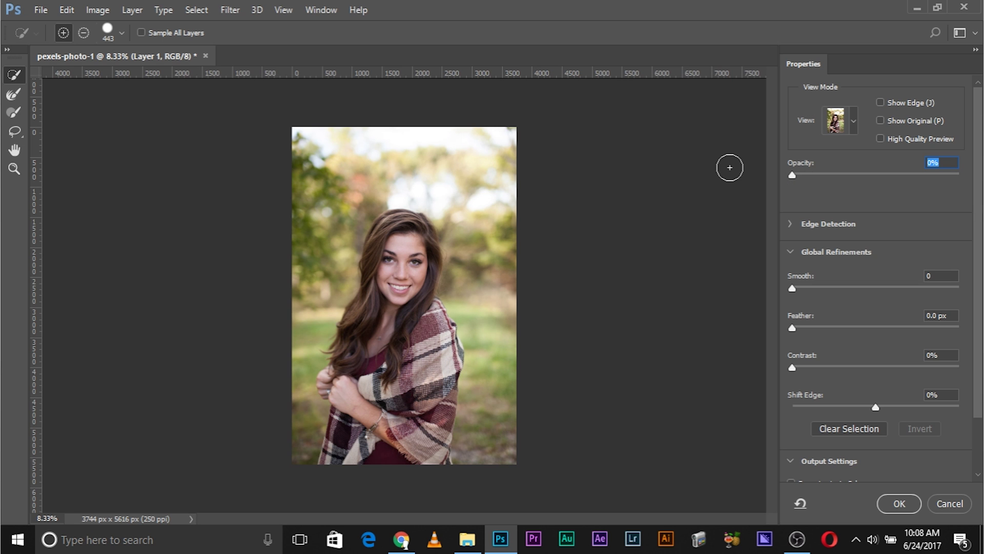
left_click(897, 174)
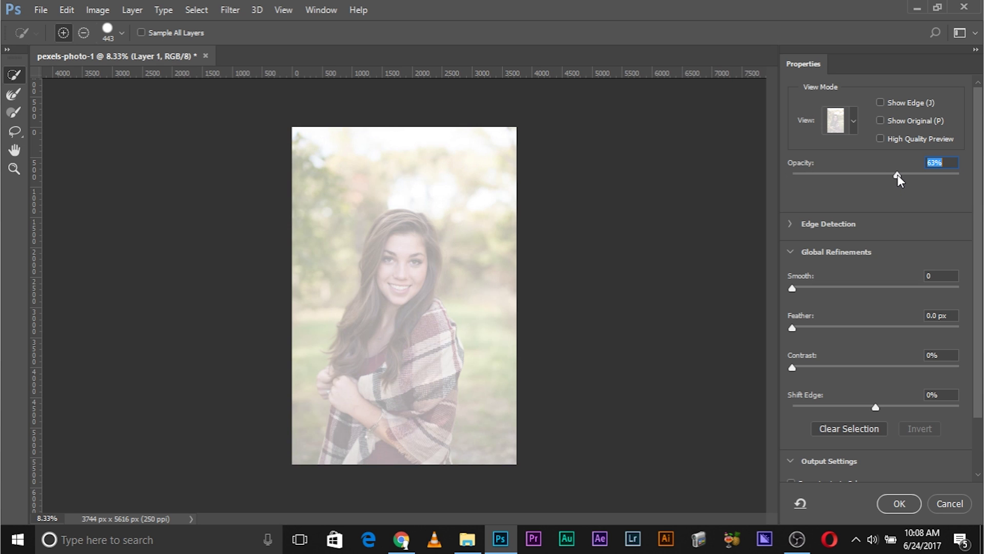
Paint a rough selection over the woman's face, hair and body with the Quick Selection tool.
key("ctrl+plus")
key("ctrl+plus")
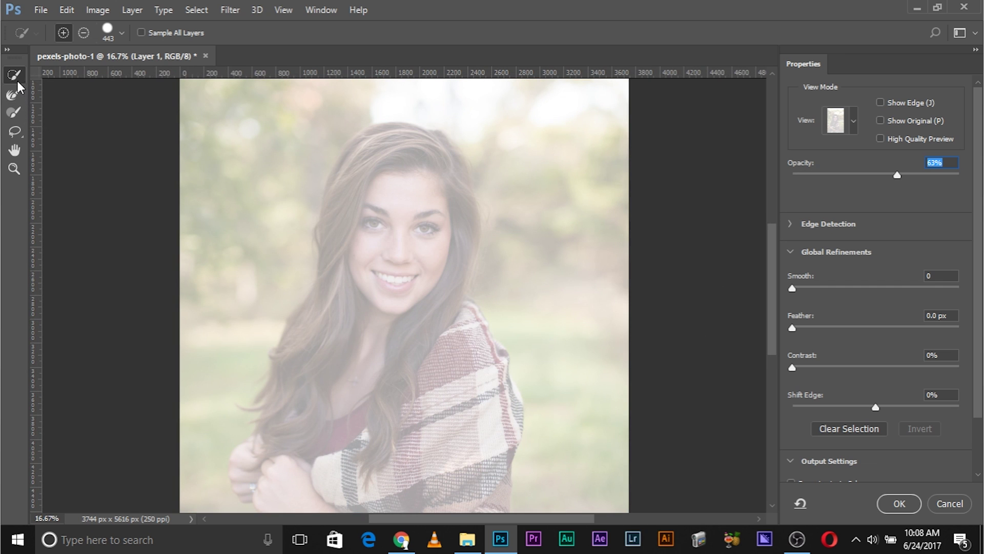
mouse_move(390, 182)
left_mouse_down()
mouse_move(372, 262)
mouse_move(385, 326)
mouse_move(410, 375)
mouse_move(416, 346)
mouse_move(440, 352)
mouse_move(451, 408)
mouse_move(397, 365)
mouse_move(392, 222)
left_mouse_up()
mouse_move(314, 317)
left_mouse_down()
mouse_move(299, 429)
mouse_move(314, 446)
mouse_move(416, 399)
mouse_move(447, 273)
mouse_move(413, 375)
mouse_move(344, 309)
mouse_move(264, 289)
left_mouse_up()
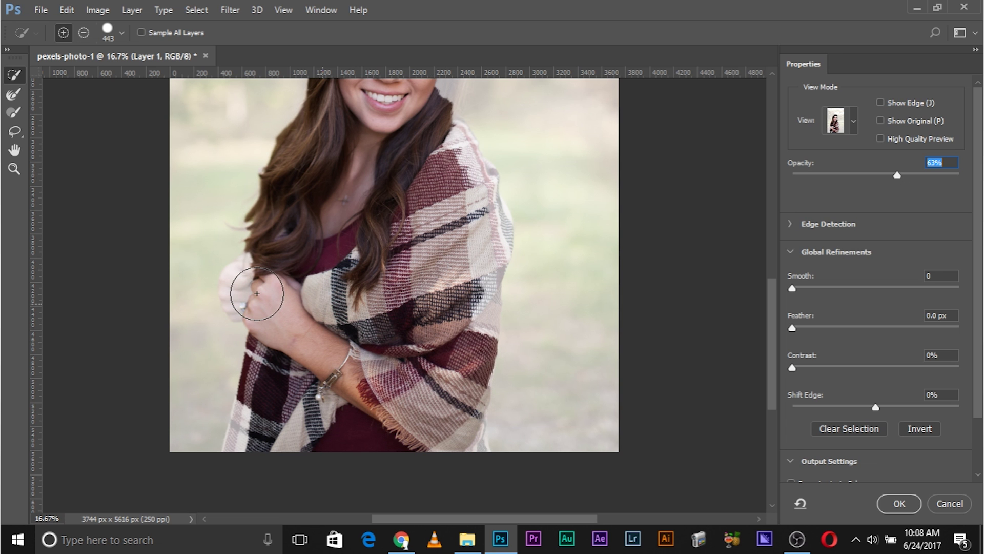
Reduce the Quick Selection brush to 167 and add both hands and the lower left part of the shawl to the selection.
key("ctrl+plus")
key("ctrl+plus")
left_click_drag(256, 293, 526, 251)
left_click_drag(384, 310, 352, 309)
mouse_move(384, 222)
left_mouse_down()
mouse_move(370, 270)
mouse_move(382, 294)
left_mouse_up()
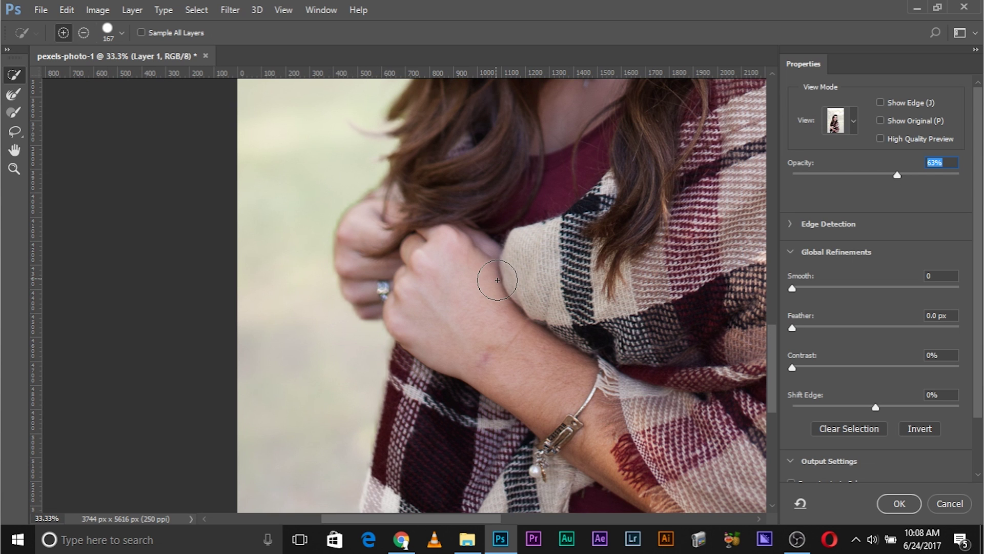
left_click_drag(539, 373, 549, 240)
left_click(378, 440)
left_click_drag(399, 353, 395, 381)
Add the shawl's outer shoulder edge and the hair on the right side of the head to the selection.
scroll(435, 433, "right", 10)
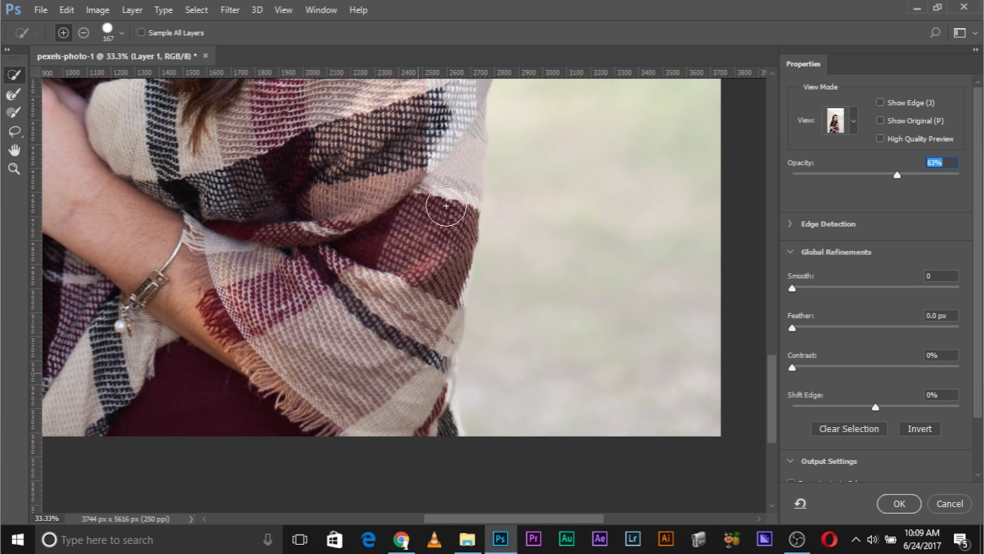
scroll(461, 210, "up", 5)
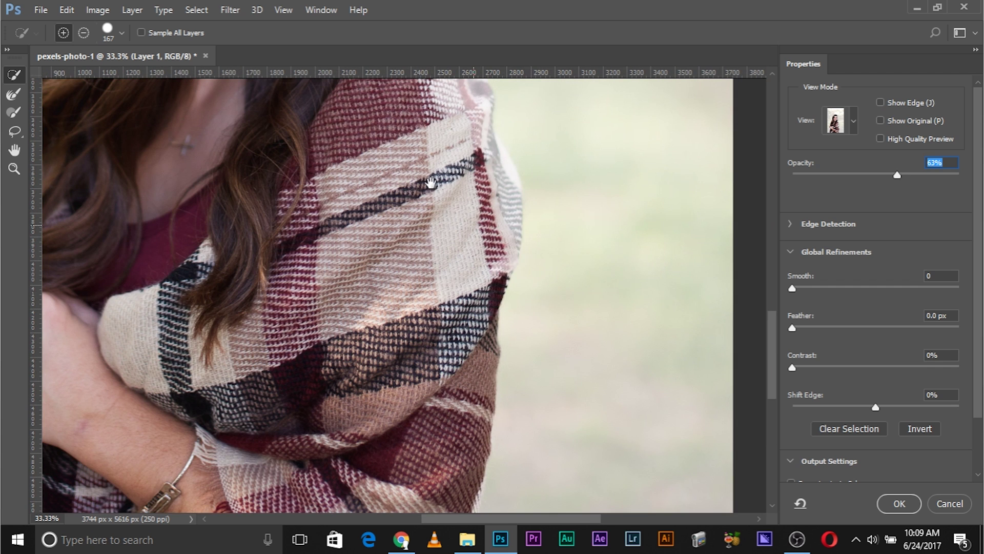
scroll(503, 246, "up", 5)
scroll(502, 247, "left", 2)
scroll(524, 301, "up", 5)
scroll(524, 301, "left", 1)
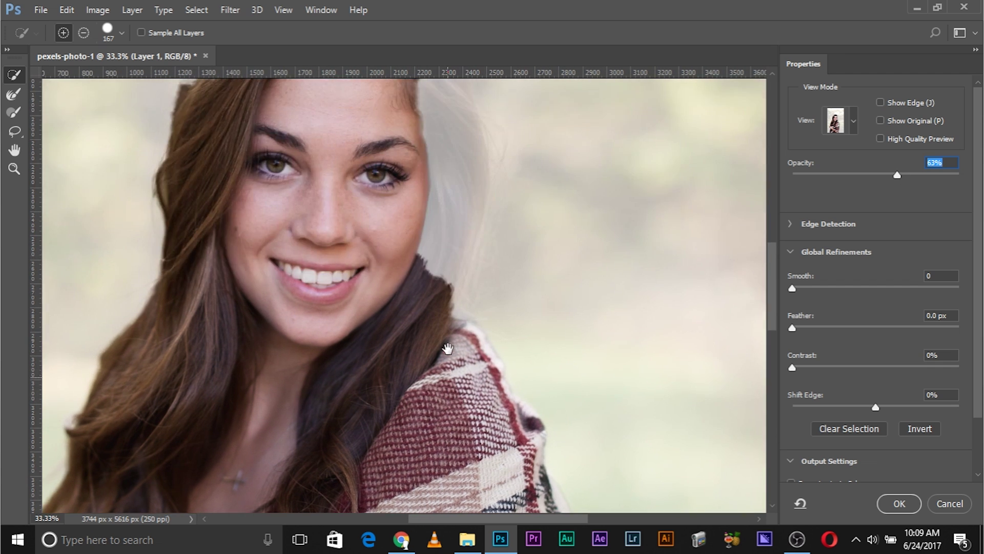
mouse_move(451, 420)
left_mouse_down()
mouse_move(470, 392)
mouse_move(493, 294)
mouse_move(494, 239)
mouse_move(473, 188)
mouse_move(451, 163)
mouse_move(347, 140)
mouse_move(286, 150)
mouse_move(259, 168)
mouse_move(286, 141)
mouse_move(457, 211)
mouse_move(253, 205)
left_mouse_up()
mouse_move(489, 364)
left_mouse_down()
mouse_move(475, 443)
mouse_move(496, 326)
mouse_move(467, 351)
left_mouse_up()
Refine the hair edge around the top of the head with the Refine Edge Brush at size 80, and set the preview opacity to 100%.
key("ctrl+minus")
key("ctrl+minus")
key("ctrl+minus")
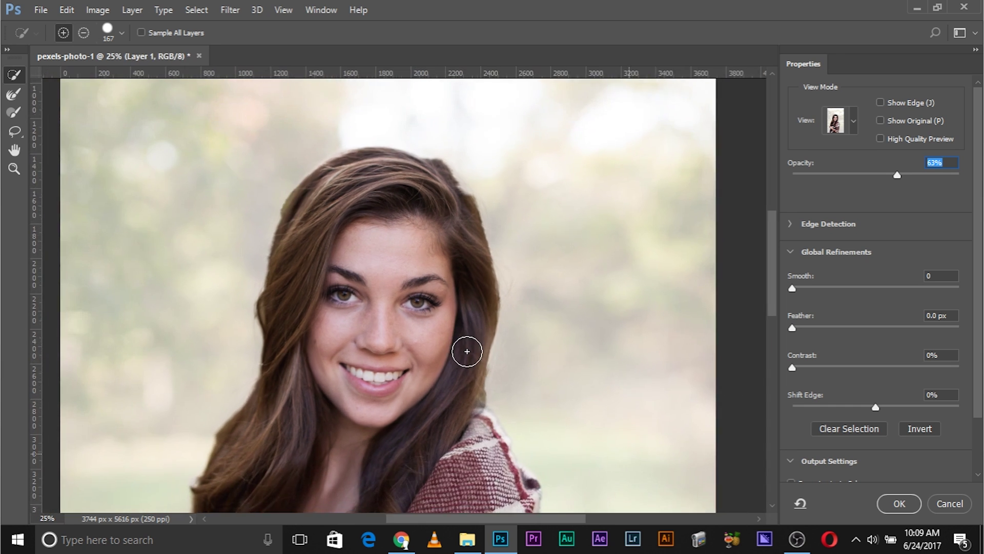
key("ctrl+plus")
key("ctrl+plus")
key("ctrl+plus")
key("ctrl+plus")
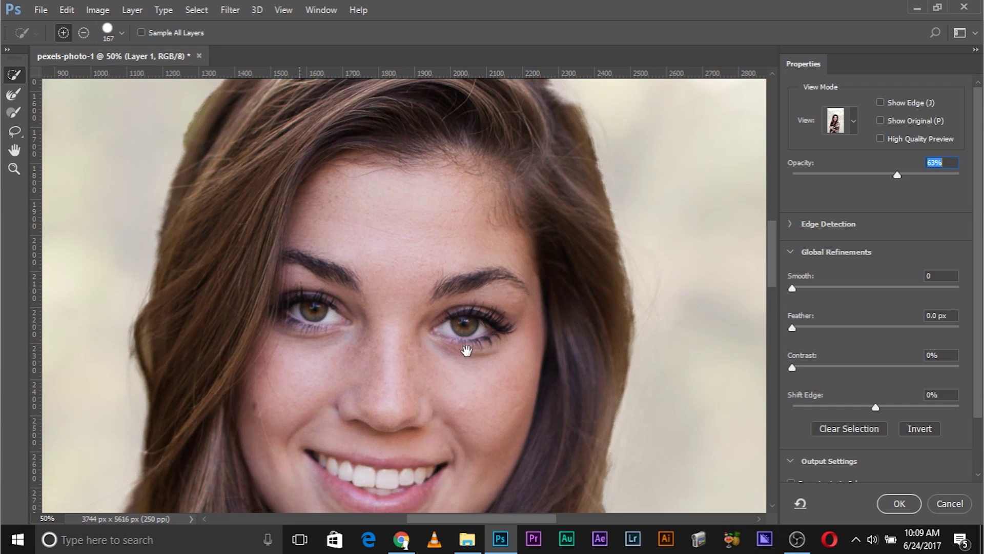
left_click_drag(410, 304, 475, 435)
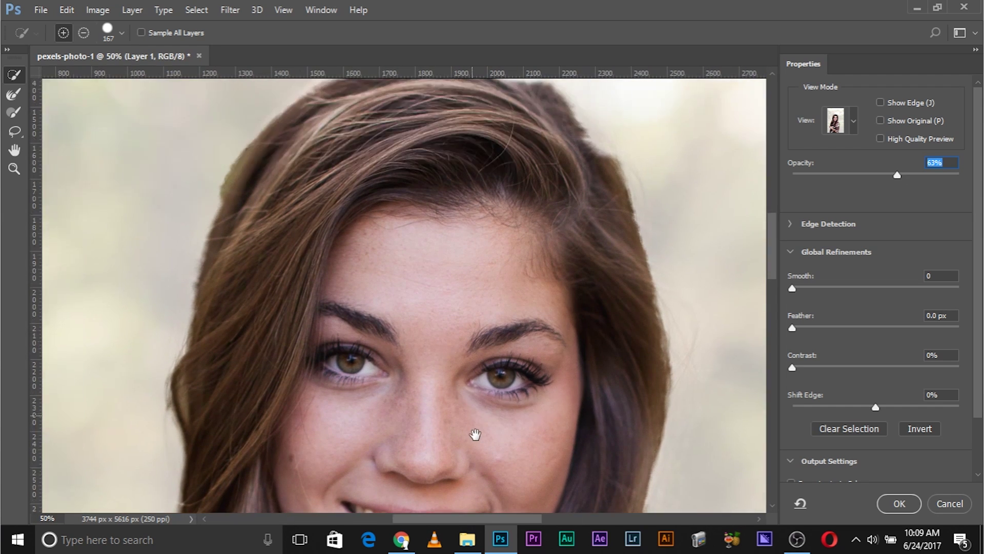
left_click(14, 93)
left_click_drag(220, 187, 205, 187)
mouse_move(234, 255)
left_mouse_down()
mouse_move(257, 285)
mouse_move(238, 322)
left_mouse_up()
mouse_move(564, 211)
left_mouse_down()
mouse_move(526, 209)
mouse_move(495, 236)
mouse_move(534, 220)
mouse_move(604, 309)
left_mouse_up()
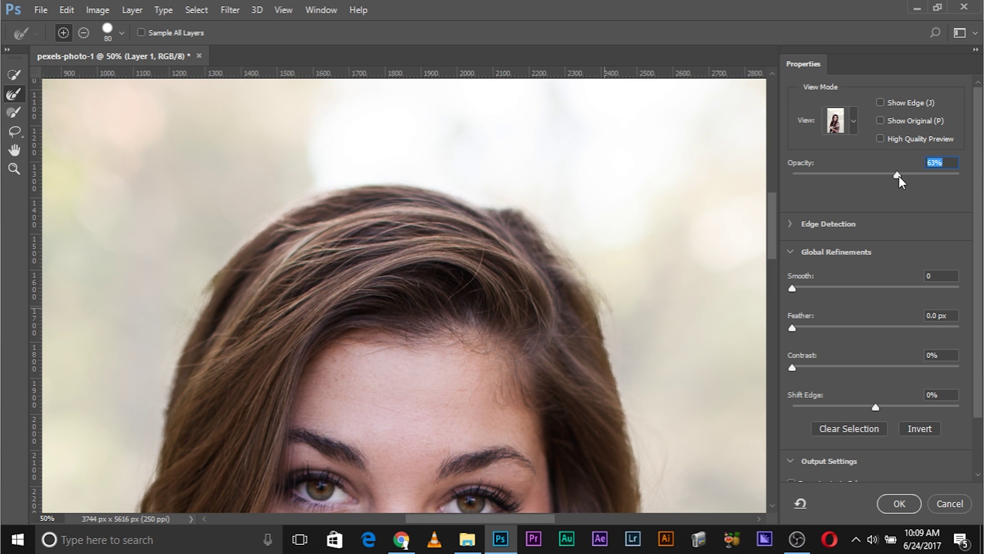
type("100")
key("Return")
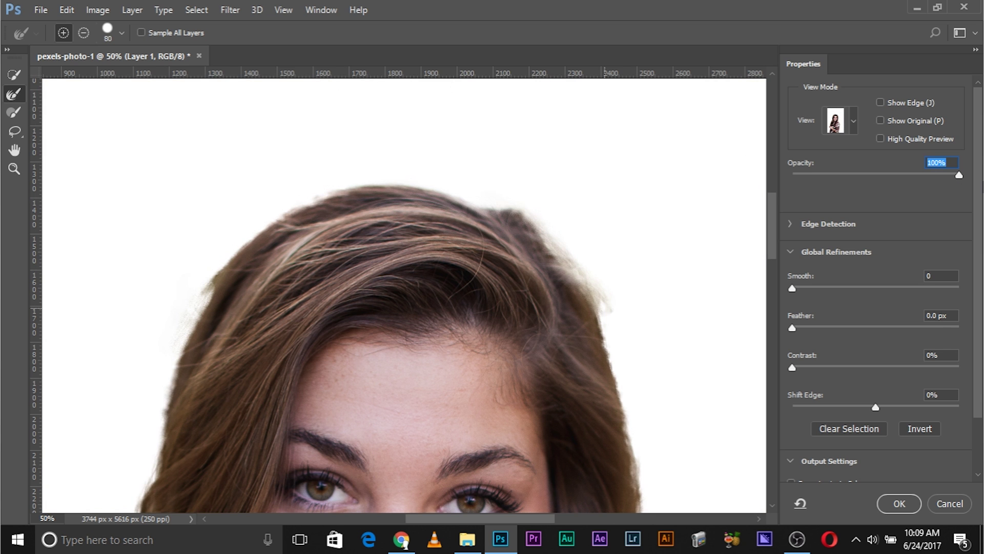
Set the preview opacity to 44% so the original background shows around the woman.
key("ctrl+minus")
key("ctrl+minus")
key("ctrl+minus")
key("ctrl+minus")
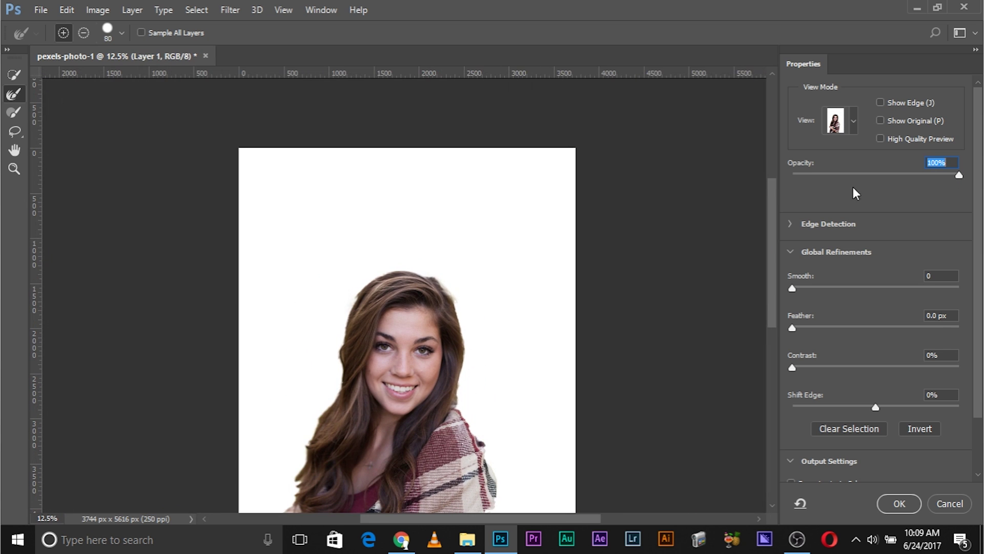
left_click_drag(801, 175, 866, 182)
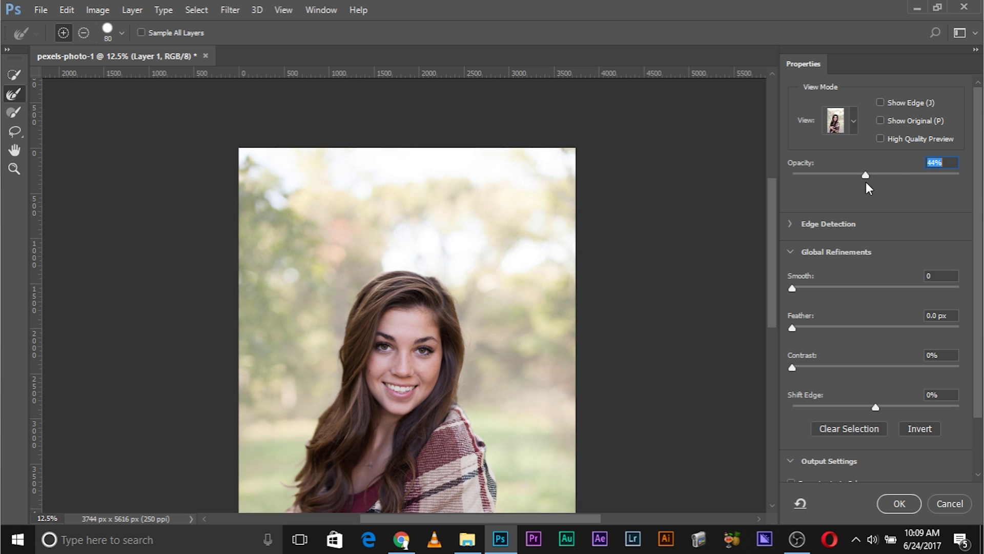
Refine the loose hair edges down both sides of the woman with the Refine Edge Brush at size 80.
key("ctrl+plus")
key("ctrl+plus")
key("ctrl+plus")
key("ctrl+plus")
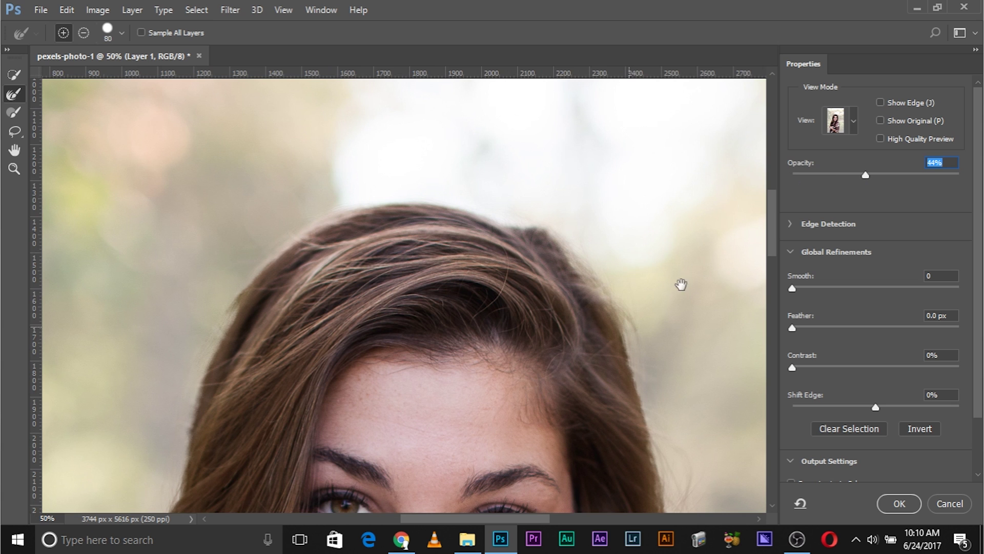
mouse_move(681, 284)
left_mouse_down()
mouse_move(543, 210)
mouse_move(528, 113)
left_mouse_up()
left_click_drag(509, 228, 510, 189)
mouse_move(510, 273)
left_mouse_down()
mouse_move(503, 346)
mouse_move(520, 352)
mouse_move(518, 180)
left_mouse_up()
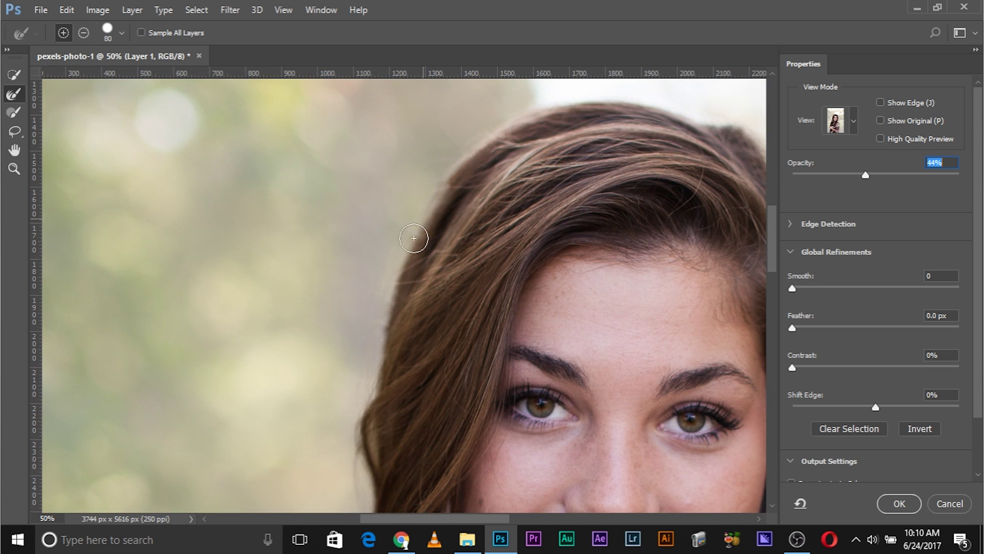
mouse_move(414, 238)
left_mouse_down()
mouse_move(386, 305)
mouse_move(380, 380)
left_mouse_up()
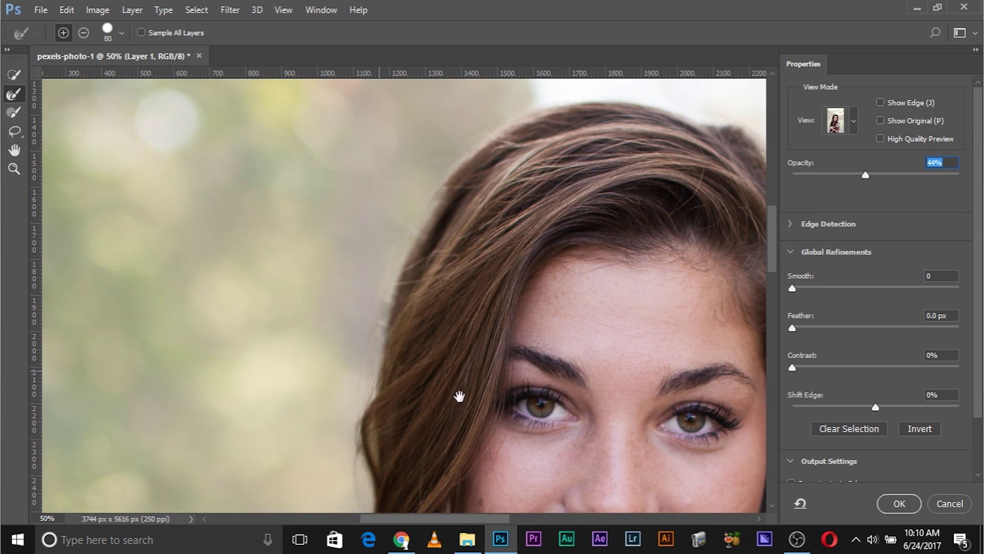
left_click_drag(457, 391, 496, 183)
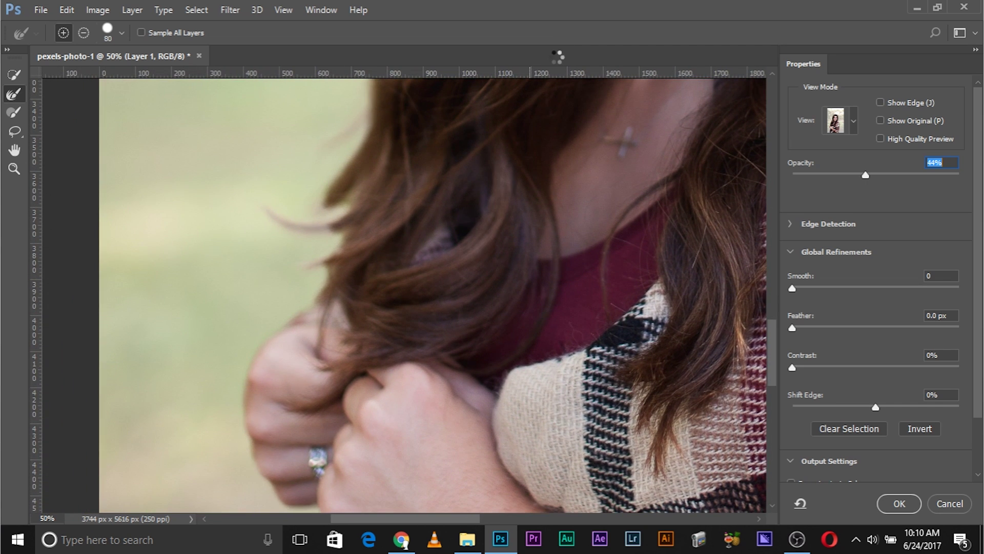
Output the refined edge as a Selection and copy the selected woman onto a new layer.
key("ctrl+minus")
key("ctrl+minus")
key("ctrl+minus")
key("ctrl+minus")
left_click_drag(980, 321, 980, 371)
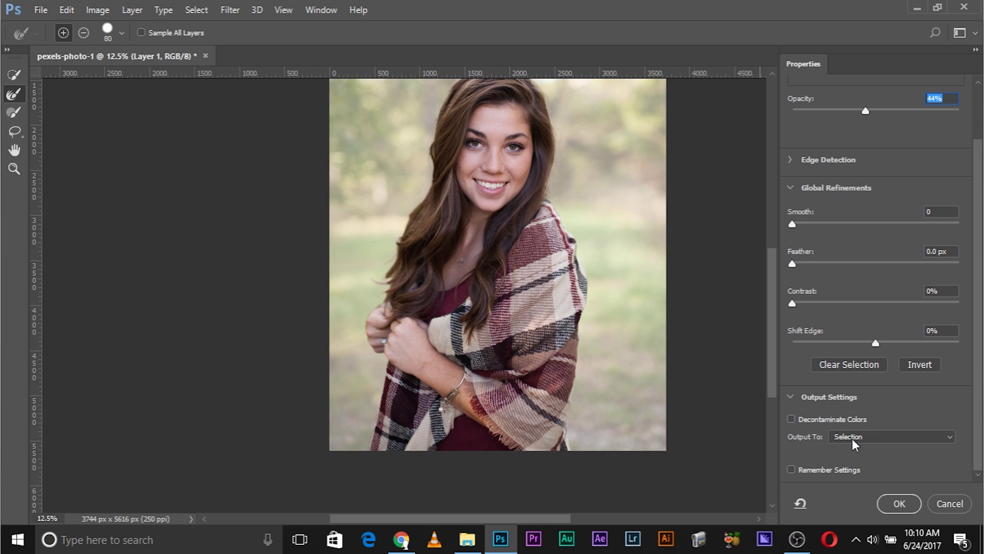
left_click(832, 439)
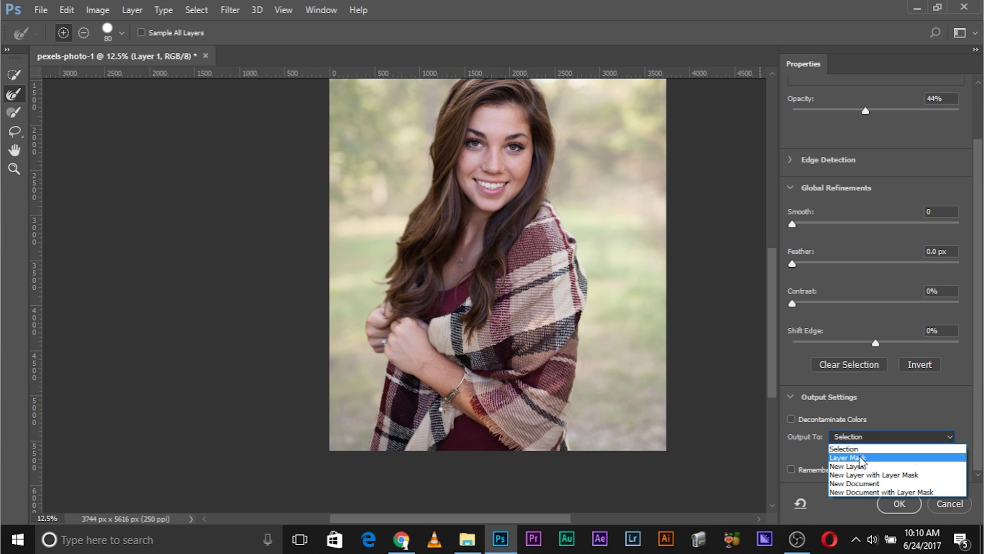
left_click(862, 449)
left_click(859, 438)
left_click(868, 449)
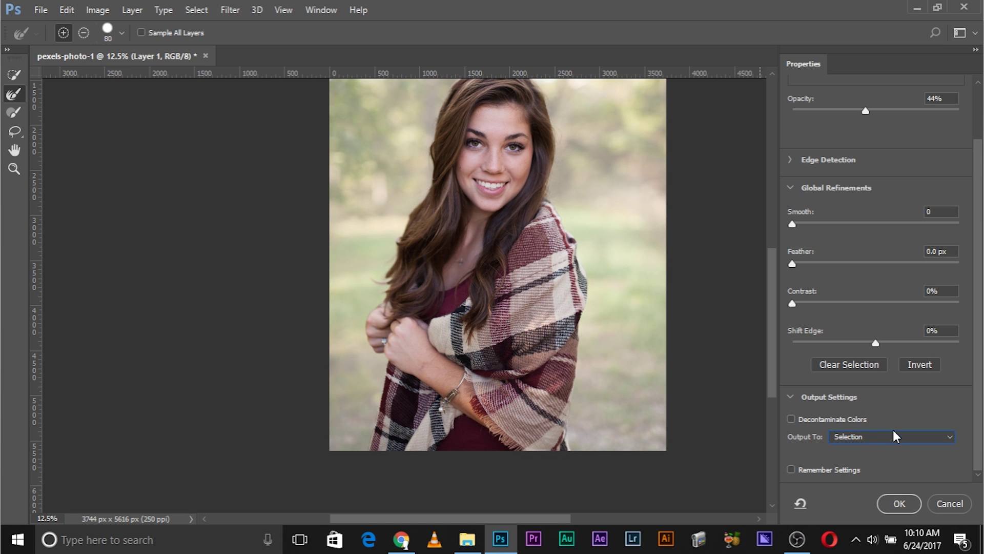
left_click(900, 504)
key("Return")
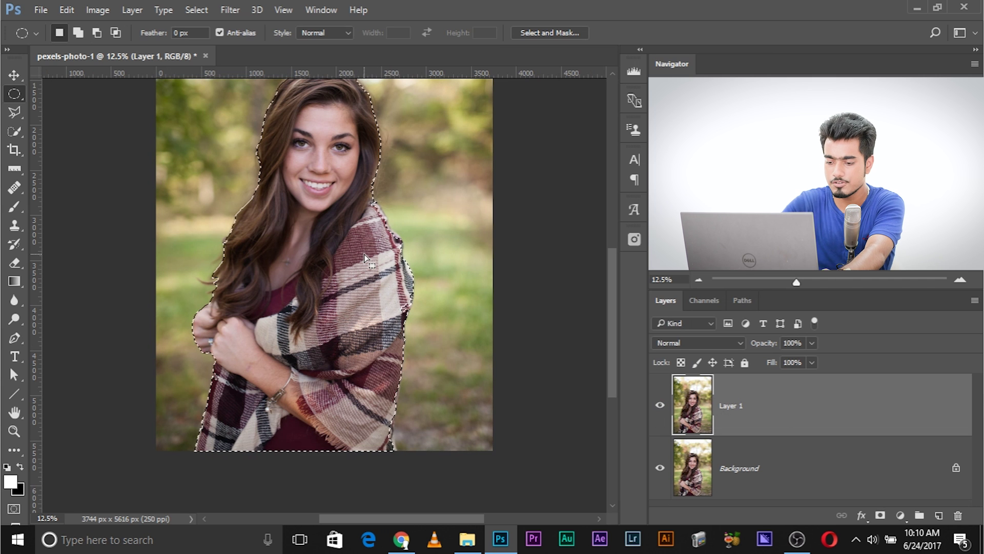
key("ctrl+j")
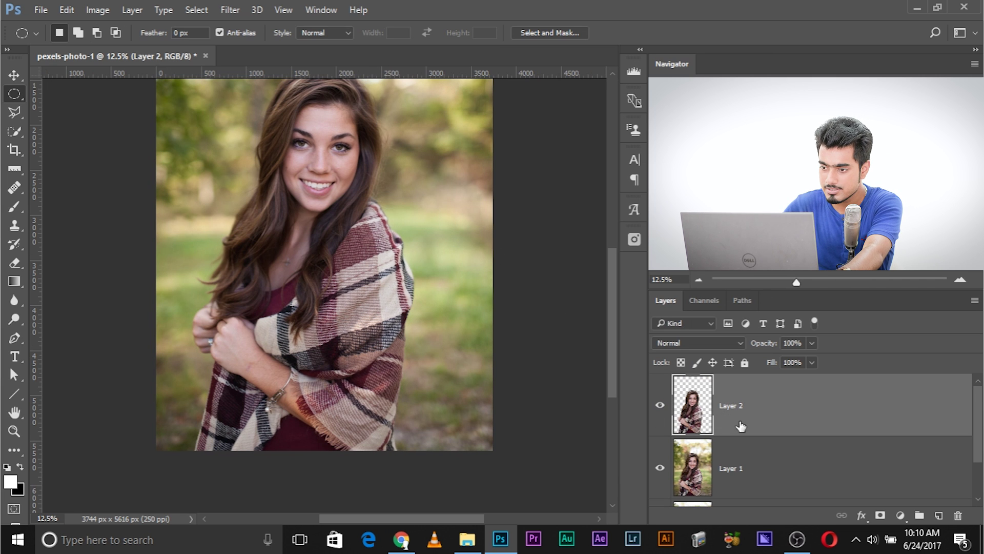
Add a white layer mask to Layer 2 and a black layer mask to Layer 1.
key("ctrl+minus")
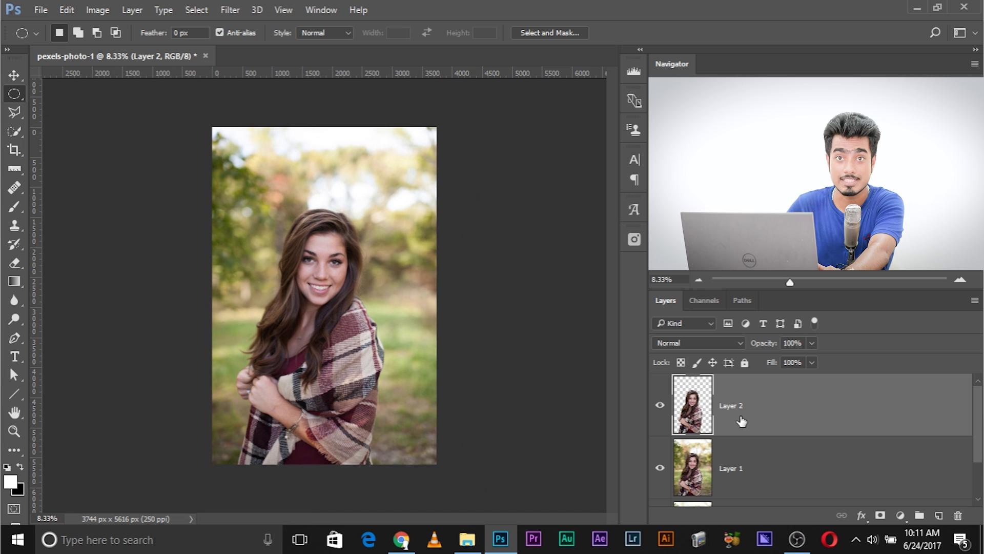
left_click(881, 516)
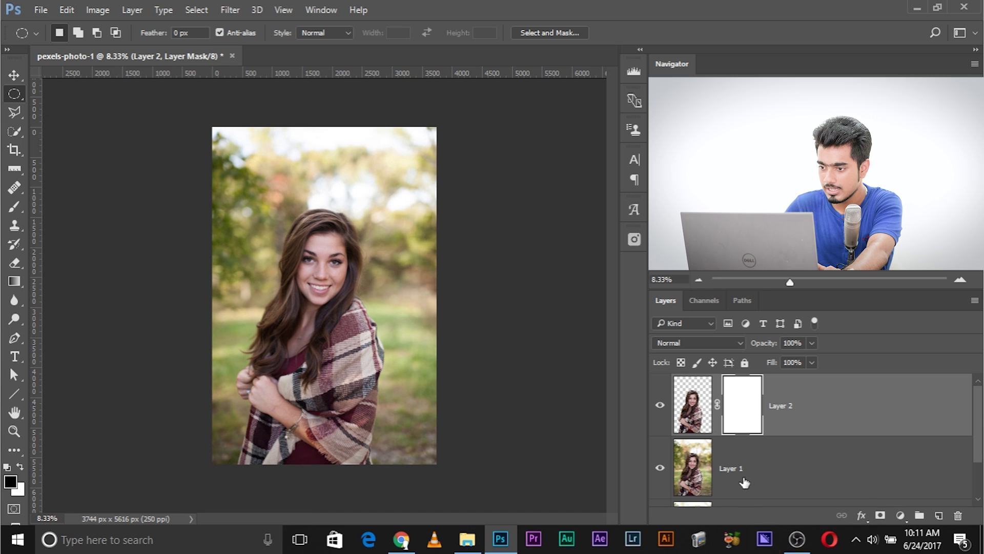
left_click(777, 467)
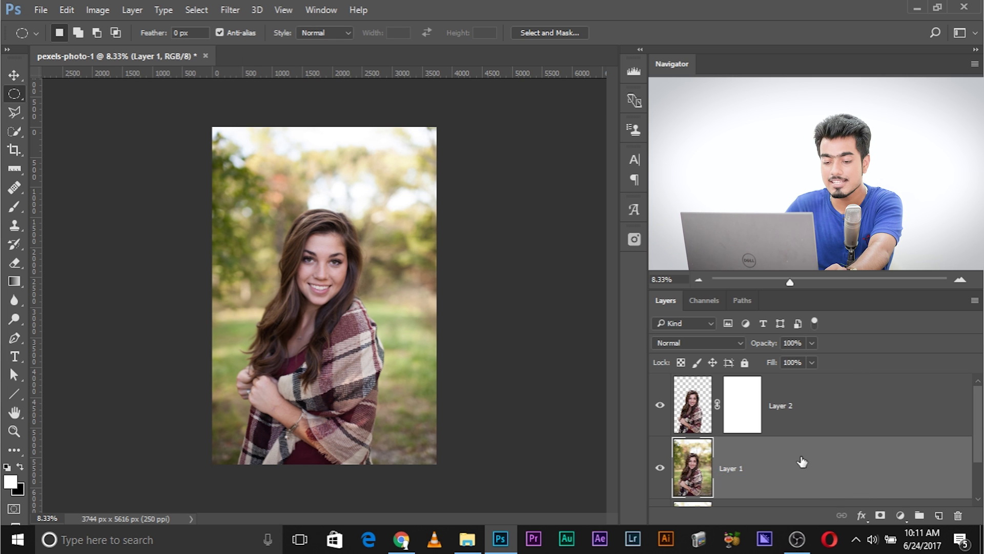
left_click(881, 516, "alt")
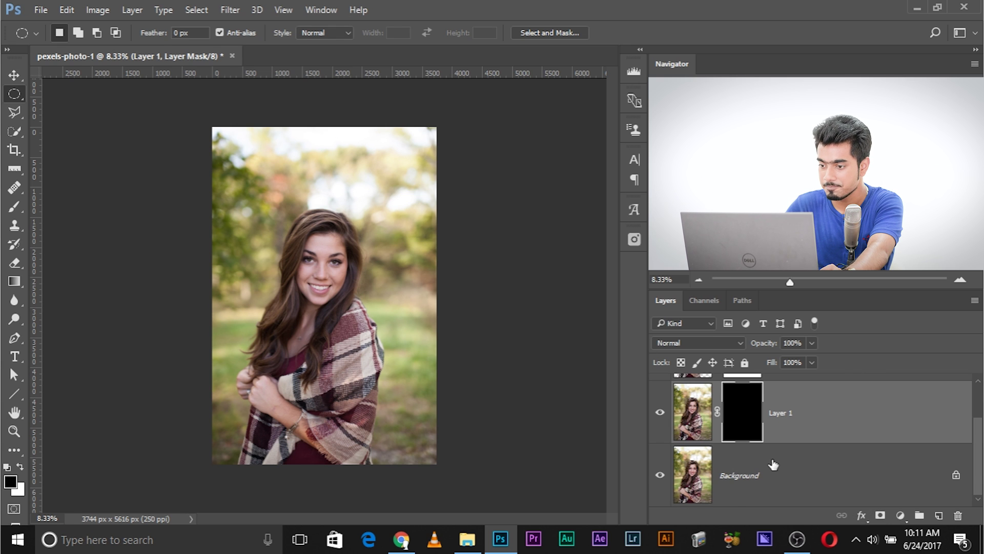
Add a white (ffffff) Solid Color fill layer directly above the Background layer.
left_click(744, 473)
left_click(901, 515)
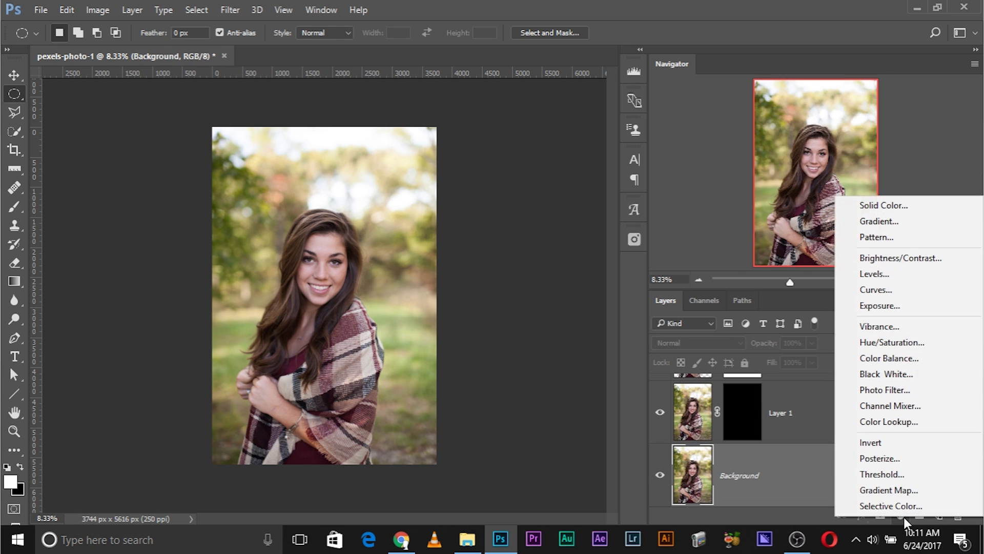
left_click(879, 205)
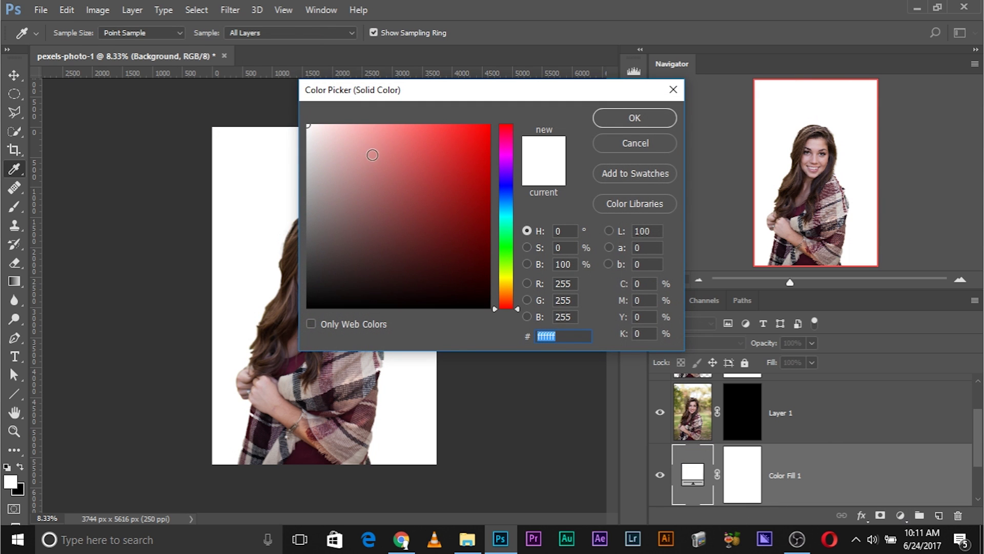
left_click(610, 118)
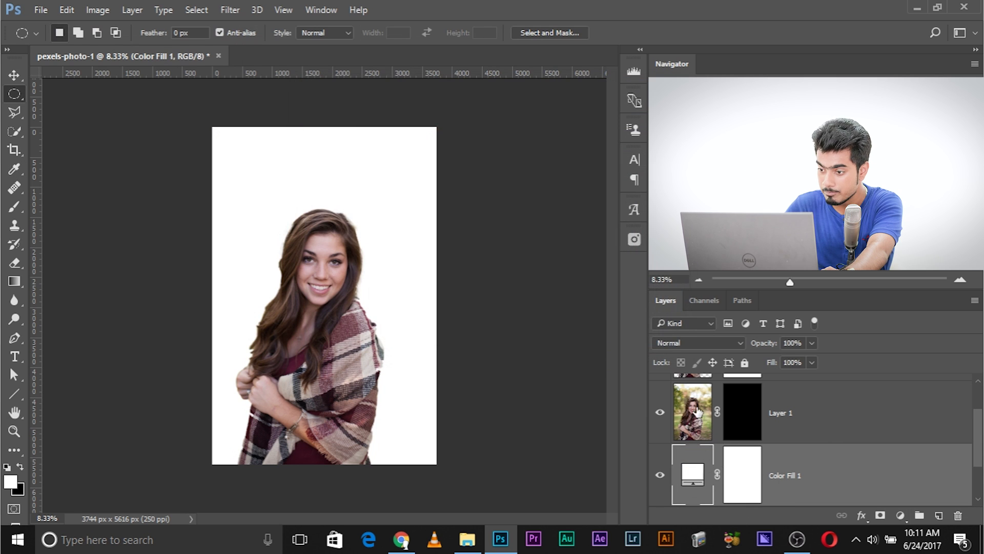
Target Layer 2's mask and choose the 2500 px spray brush with a ragged, spattered upper edge for the Brush tool.
scroll(803, 451, "down", 1)
scroll(728, 452, "up", 2)
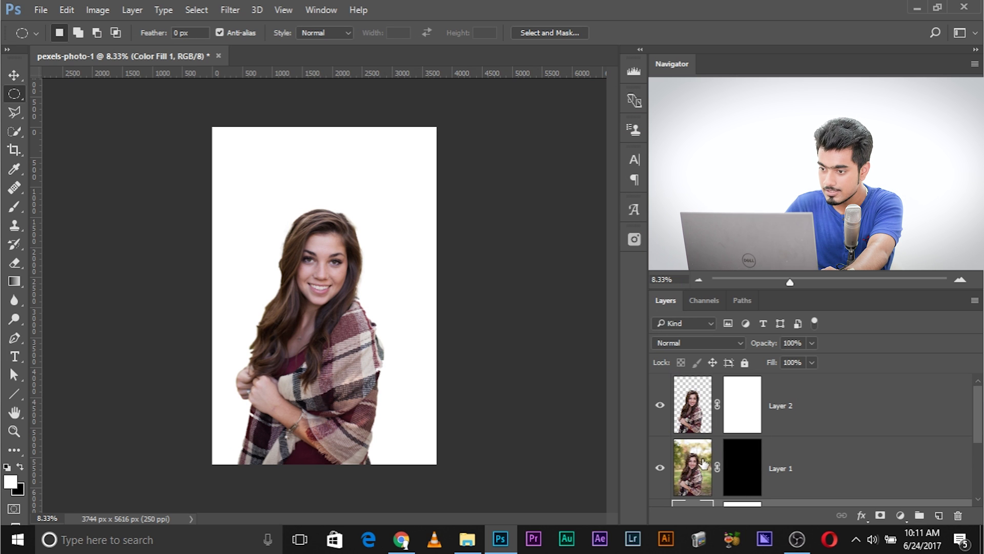
left_click(753, 404)
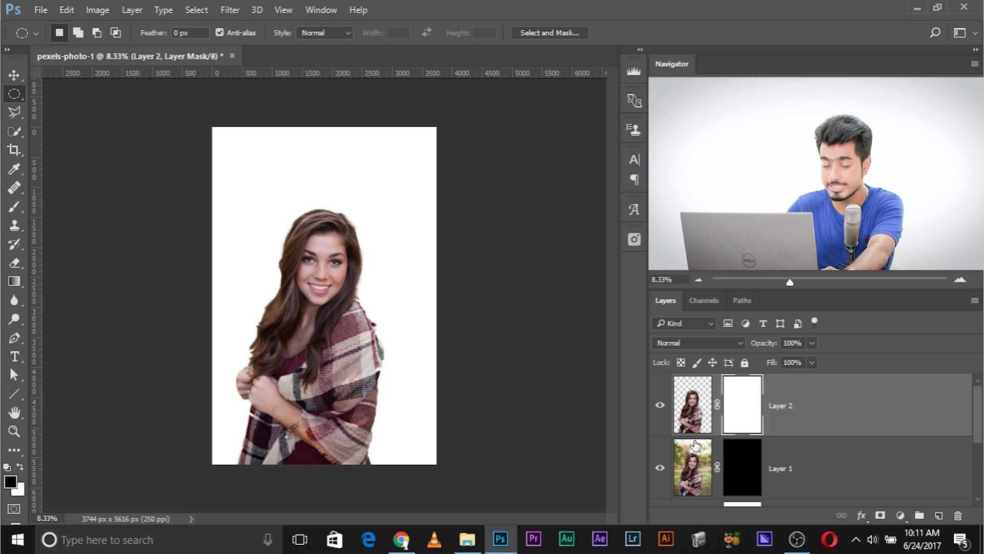
key("ctrl+plus")
key("ctrl+minus")
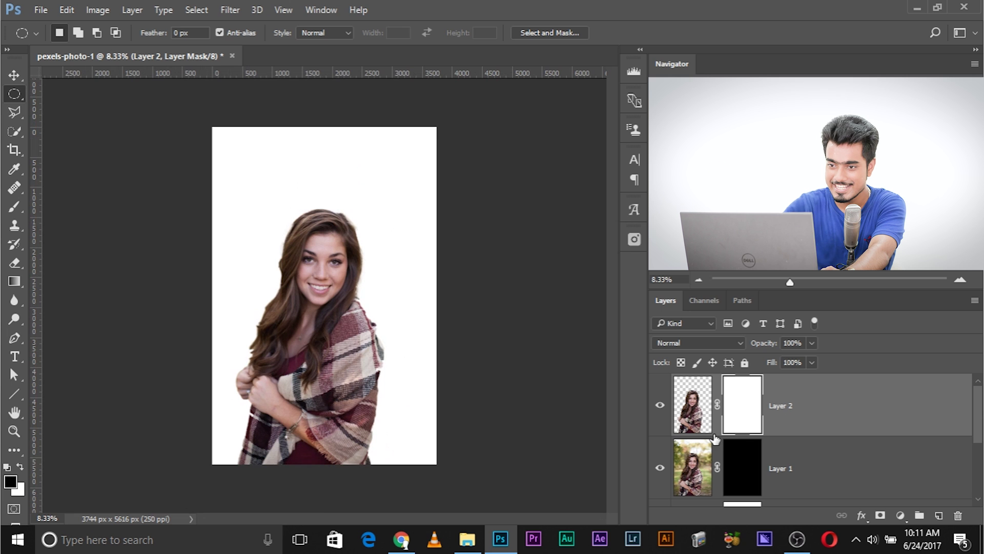
left_click(14, 206)
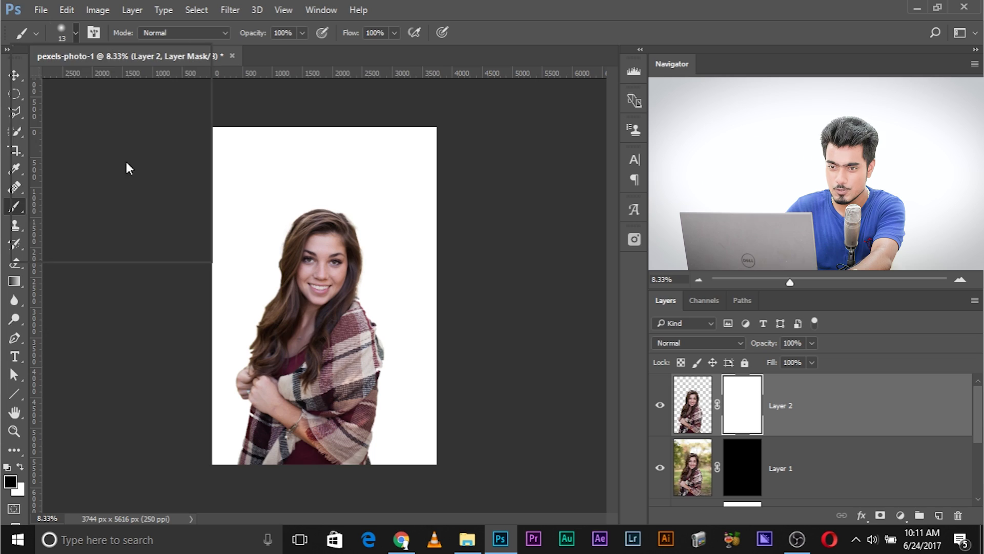
right_click(128, 167)
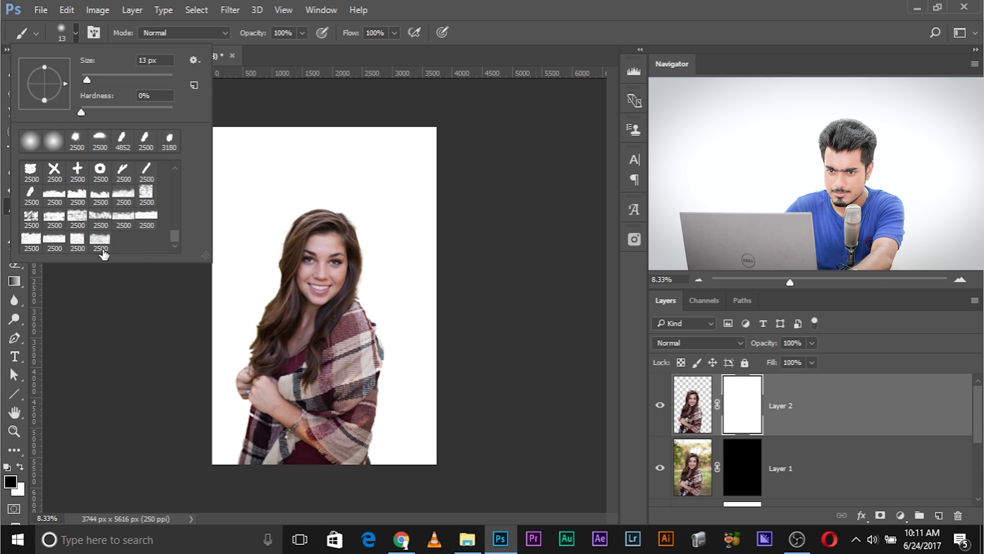
left_click(59, 242)
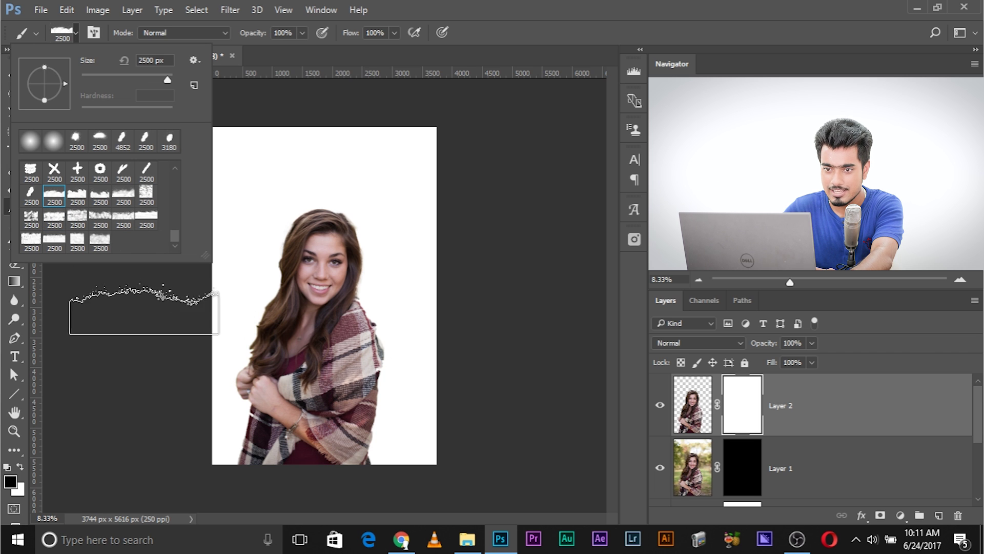
left_click(124, 195)
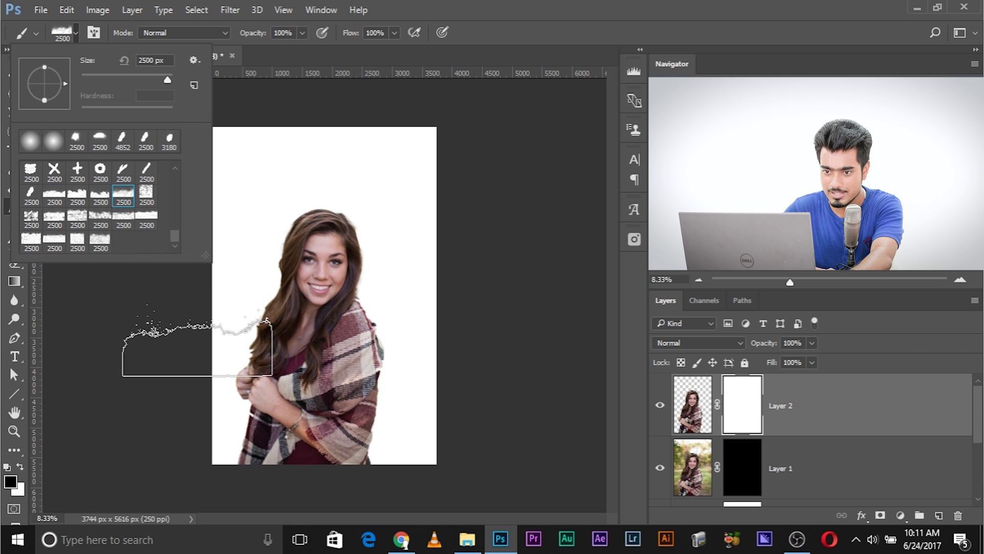
left_click(439, 3)
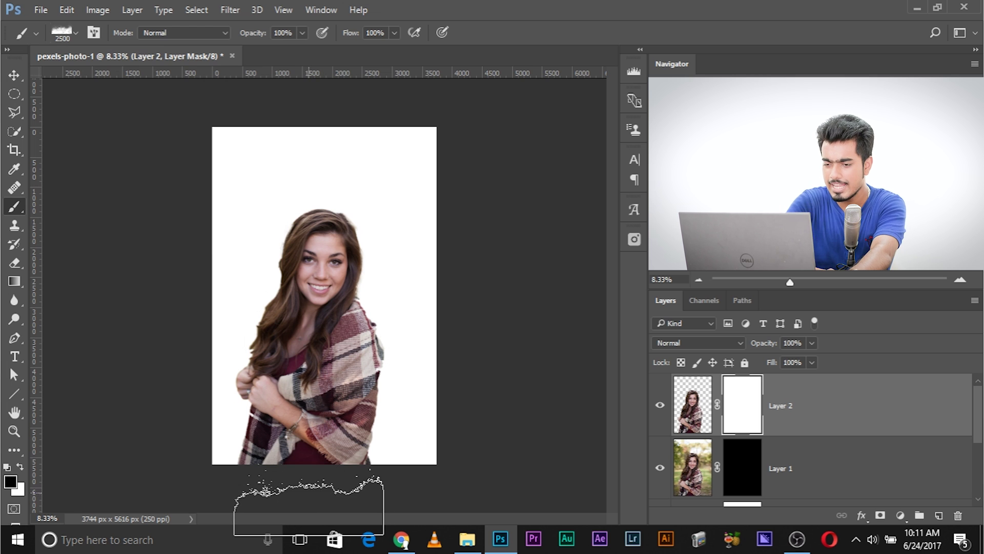
Enlarge the spray brush to 4392 px and paint black on Layer 2's mask along the woman's lower edge.
key("ctrl+plus")
left_click_drag(246, 359, 268, 249)
left_click_drag(290, 470, 350, 466)
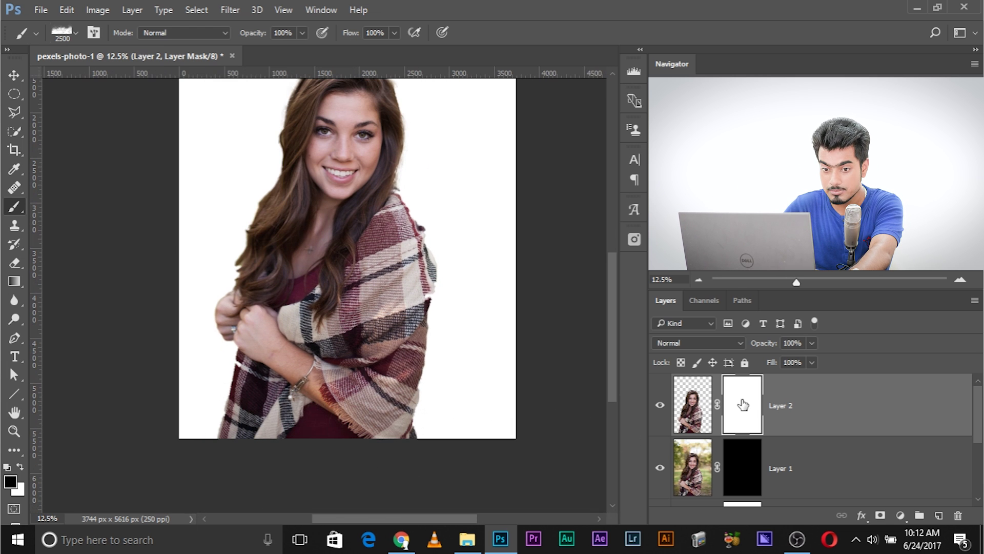
left_click_drag(307, 340, 422, 353)
left_click_drag(357, 397, 329, 390)
left_click(352, 441)
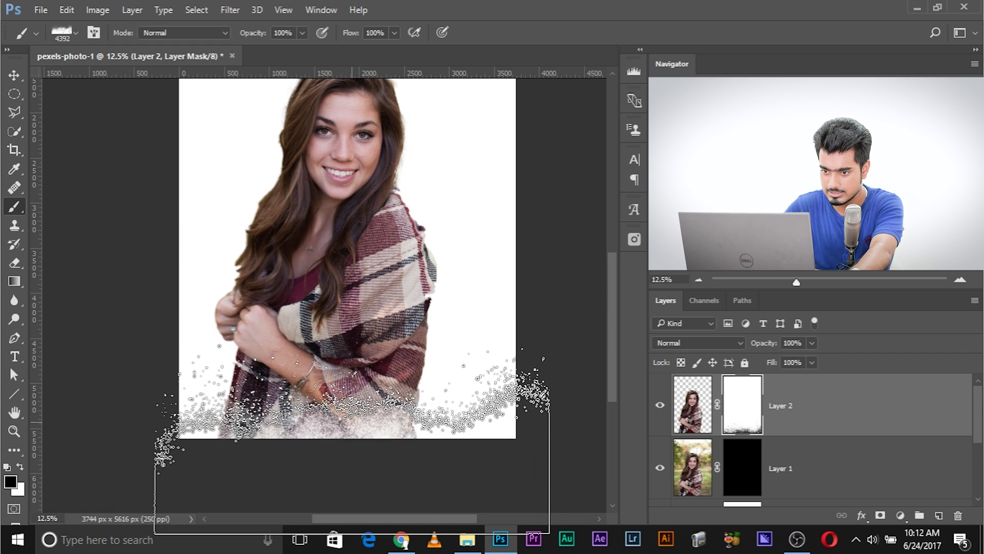
left_click_drag(439, 367, 441, 328)
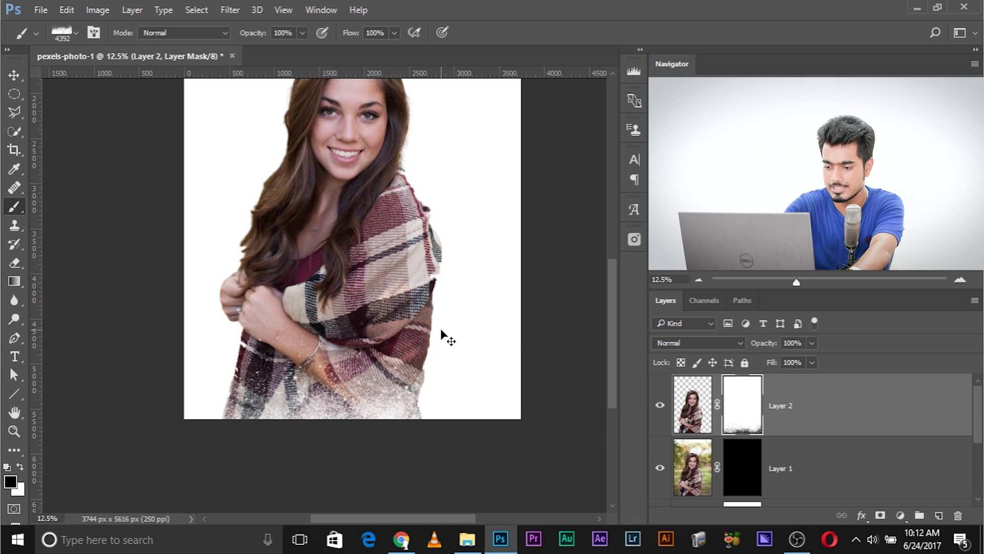
Fade the bottom of the shawl further on Layer 2's mask with black spray strokes at brush sizes 5000 and 3512.
key("ctrl+minus")
left_click_drag(220, 413, 241, 413)
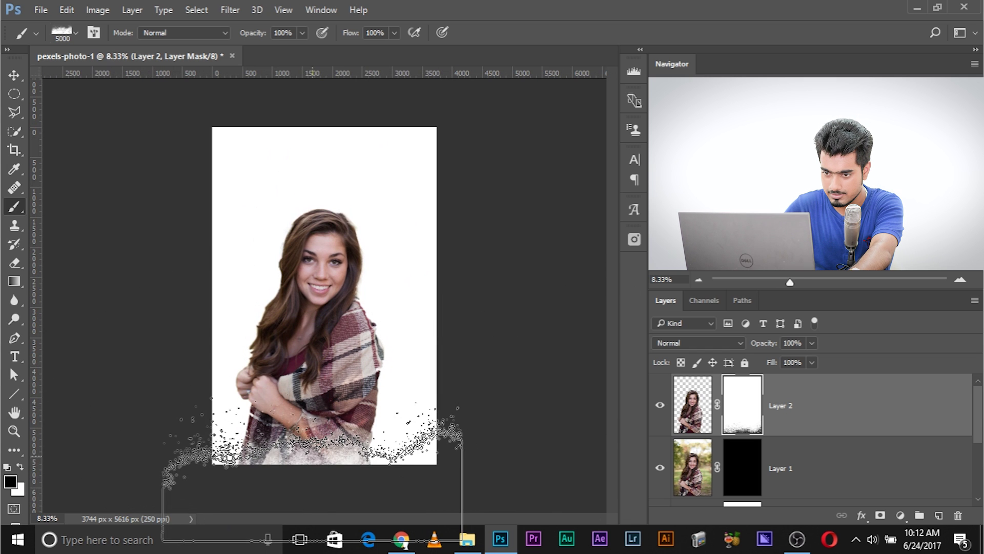
left_click(348, 451)
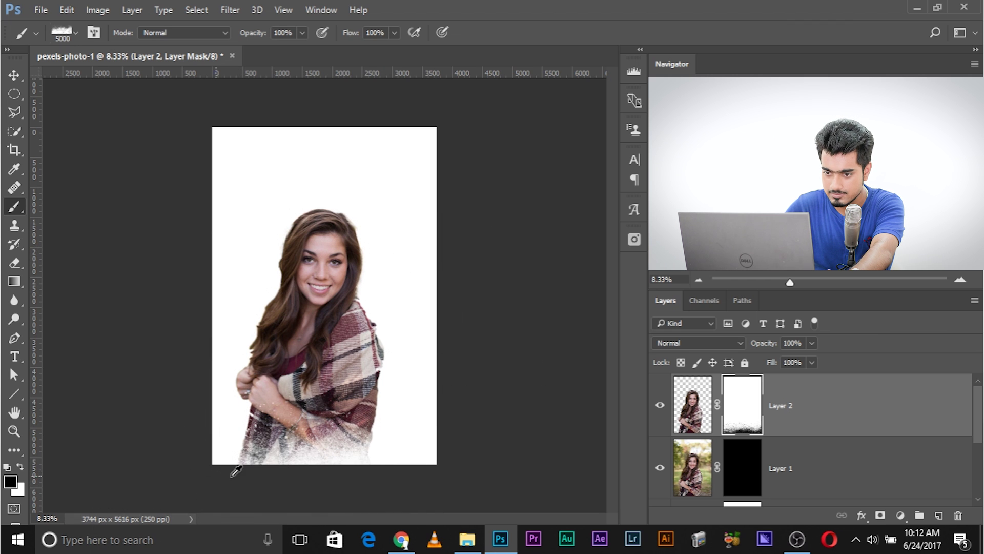
left_click_drag(383, 444, 331, 443)
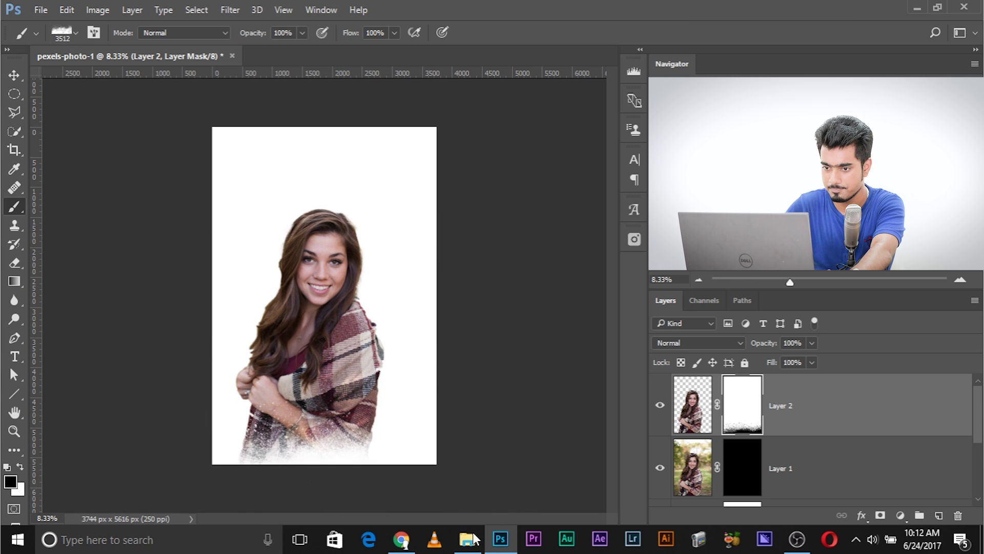
key("ctrl+plus")
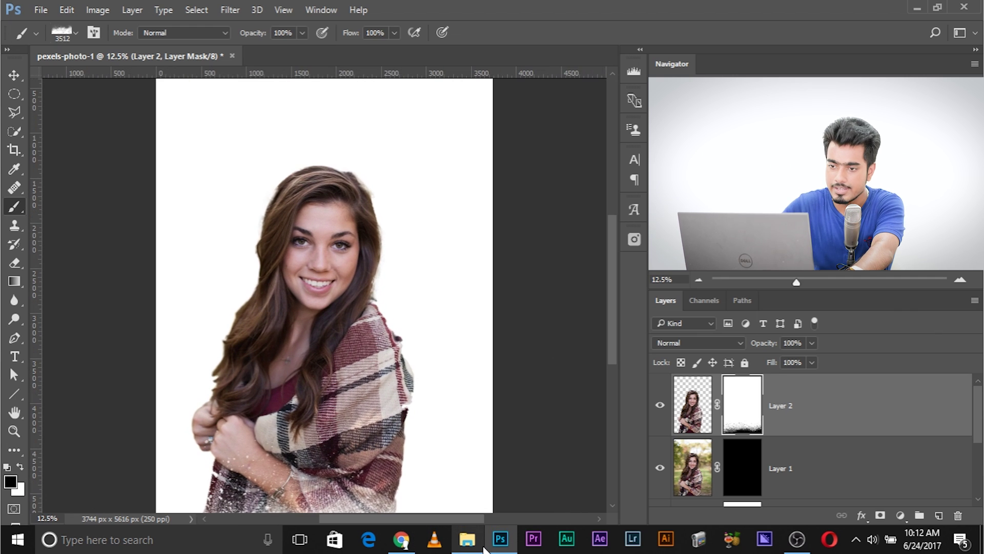
left_click_drag(275, 457, 322, 333)
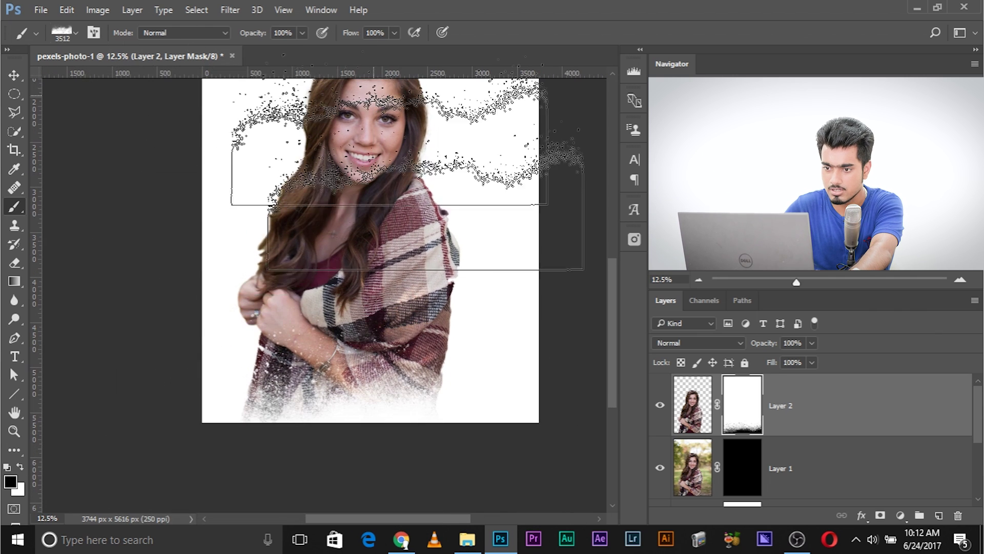
left_click_drag(362, 281, 357, 336)
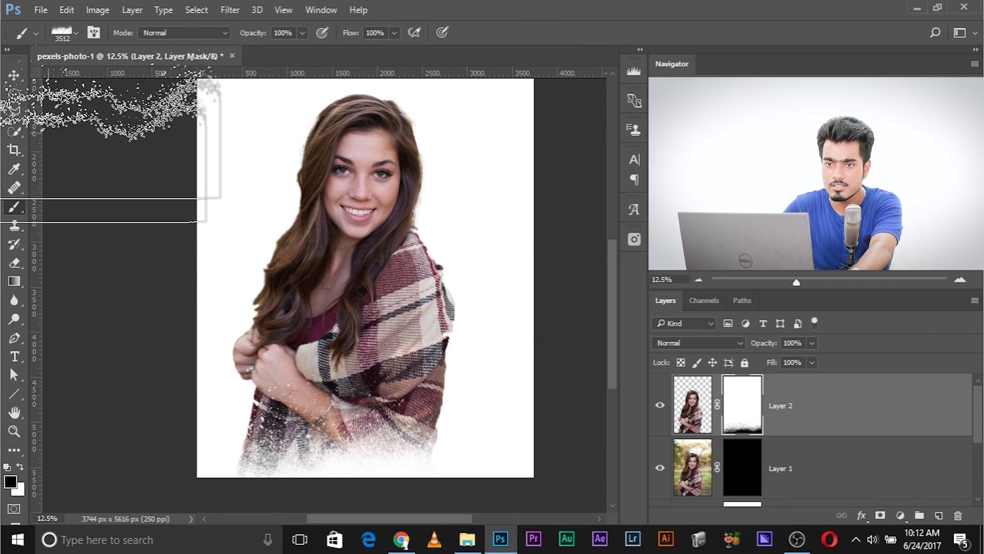
Choose the dome-shaped 2500 px spray brush with spattered edges and enlarge it to 3156 px.
left_click(75, 33)
scroll(85, 225, "down", 3)
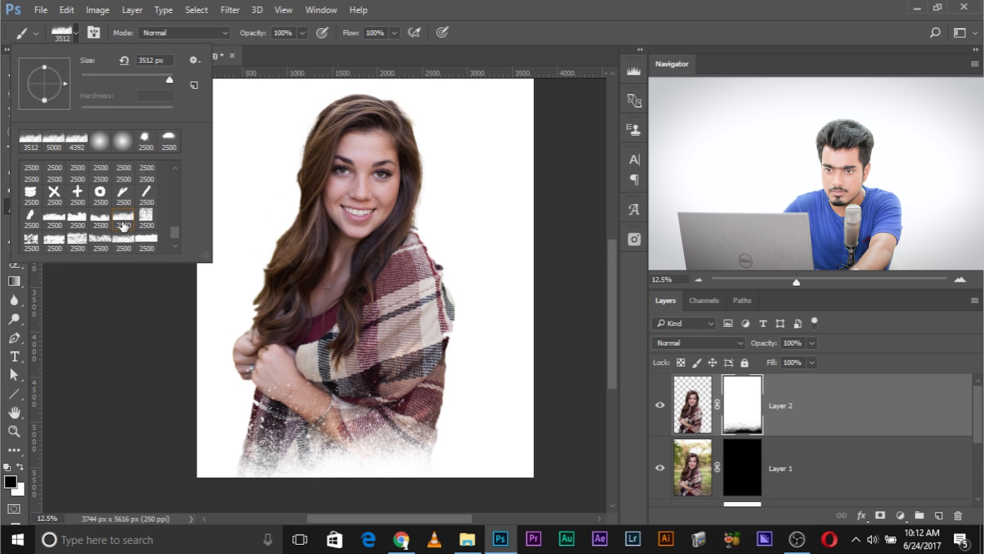
scroll(85, 225, "up", 1)
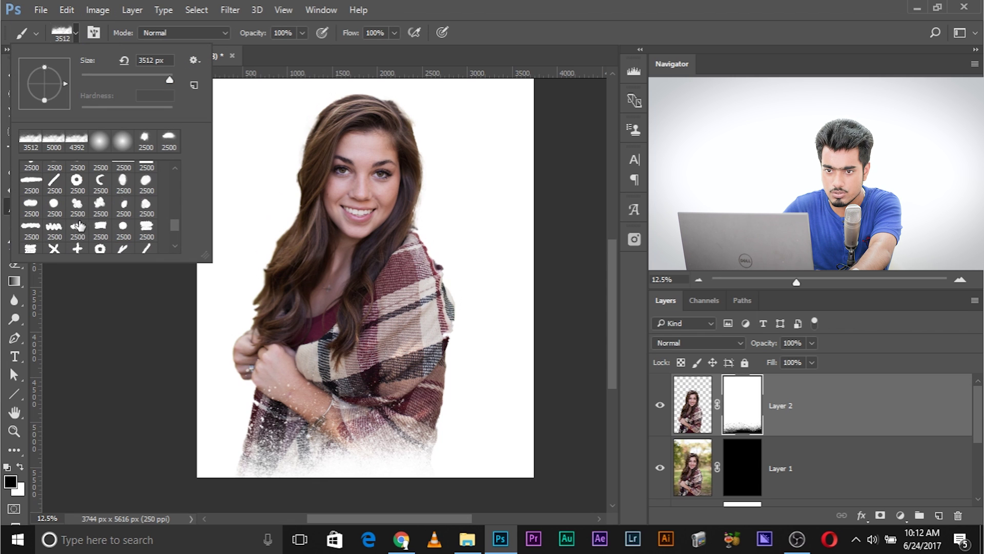
scroll(55, 226, "up", 2)
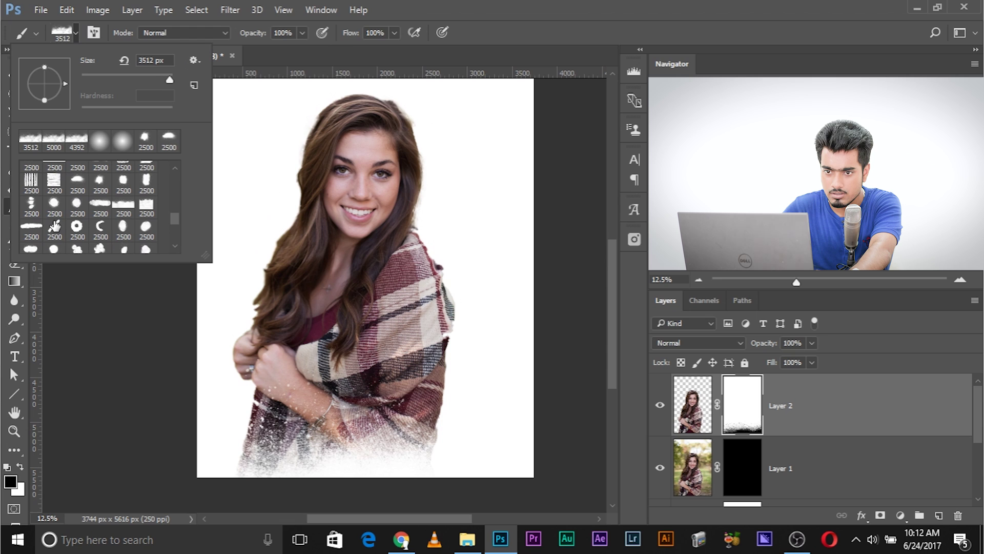
left_click(80, 177)
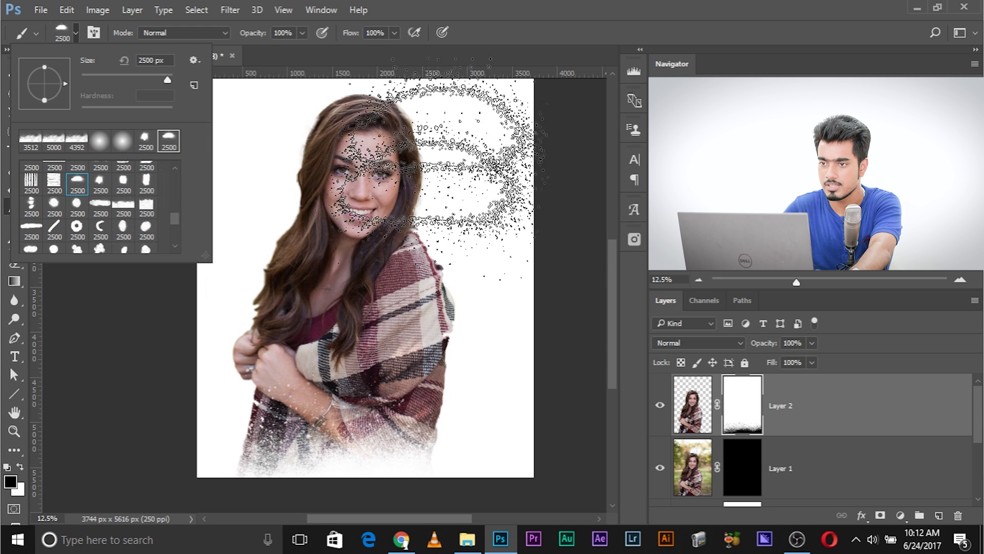
left_click(521, 6)
left_click_drag(333, 347, 392, 349, "alt")
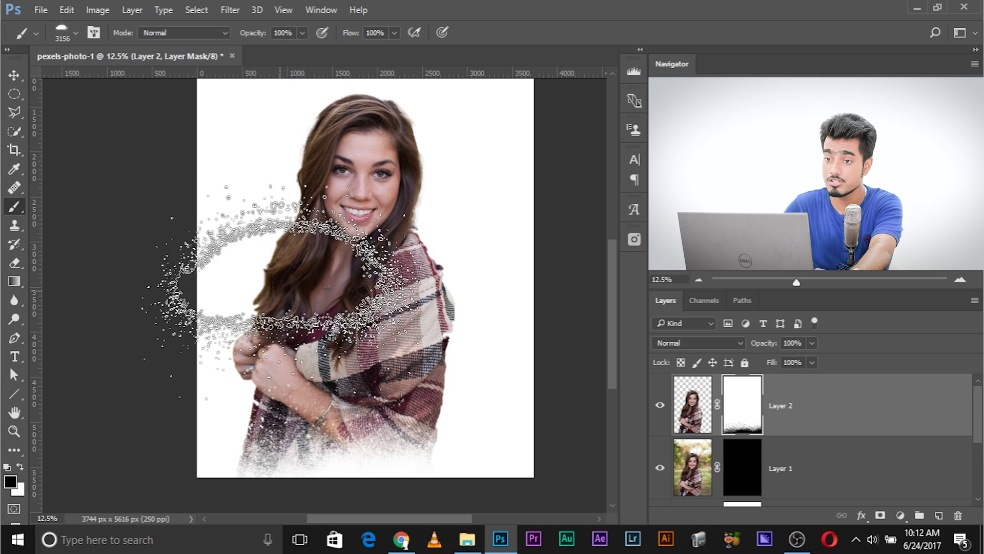
Rotate the brush tip to 49° and paint black on Layer 2's mask along the hair and folded arm at sizes 4723 and 3299.
left_click(330, 8)
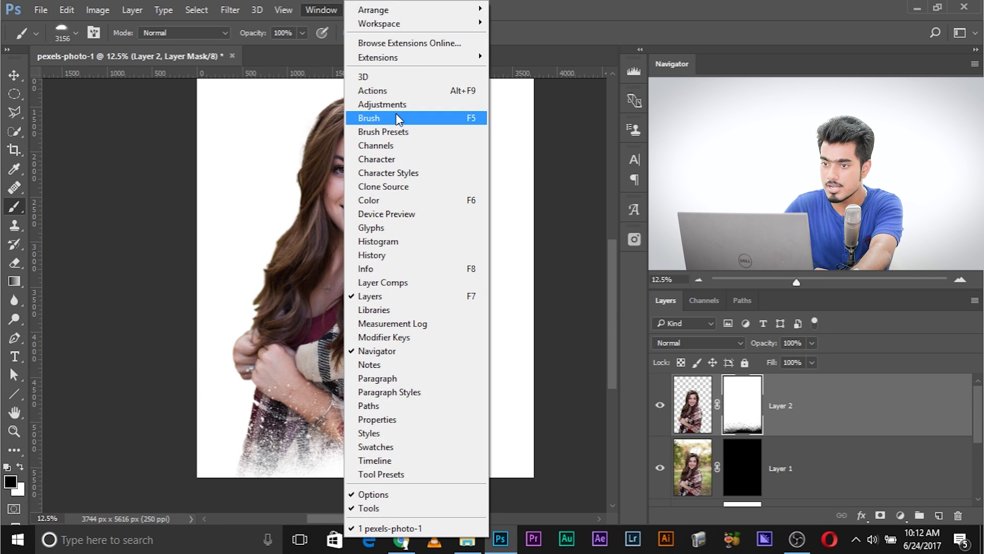
left_click(395, 117)
left_click_drag(798, 269, 793, 250)
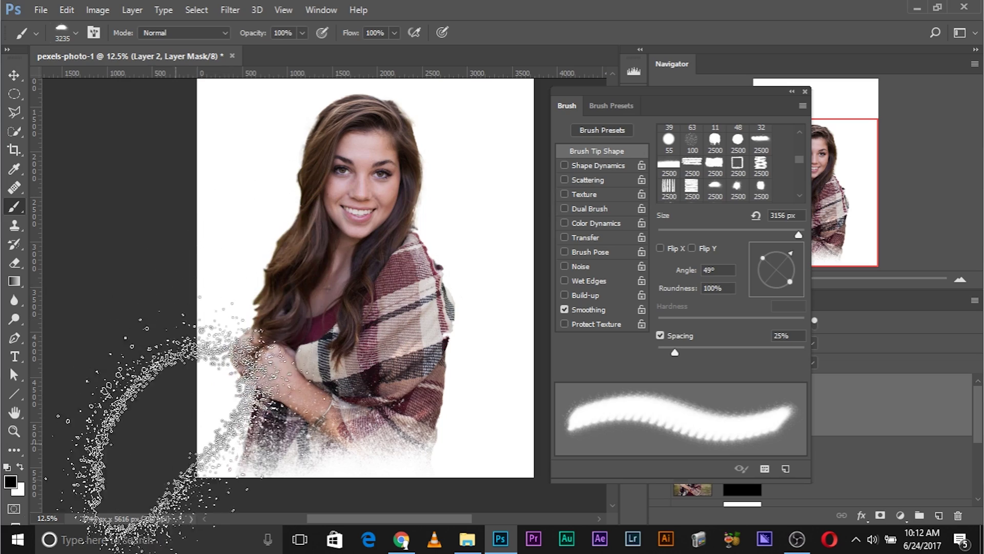
left_click_drag(205, 318, 340, 318)
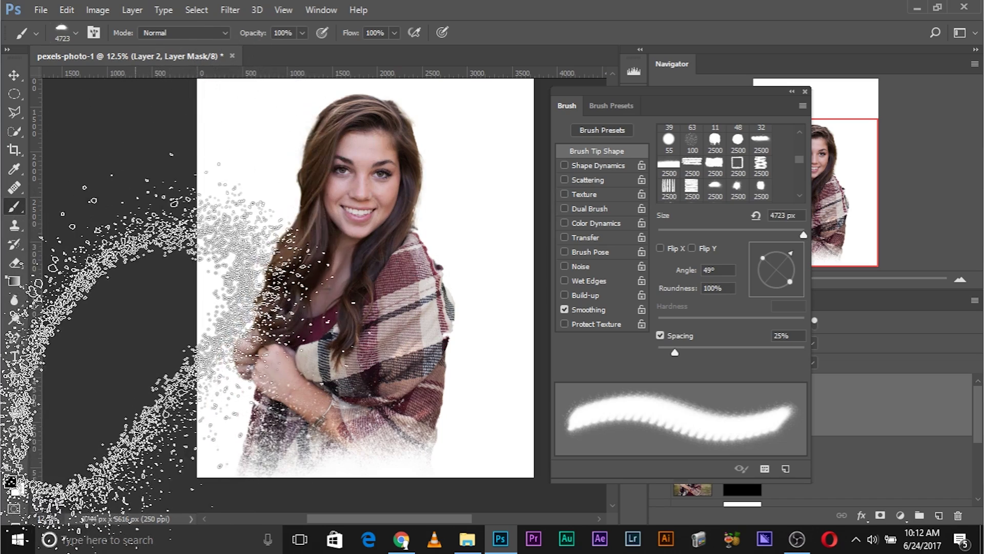
left_click_drag(296, 345, 232, 344)
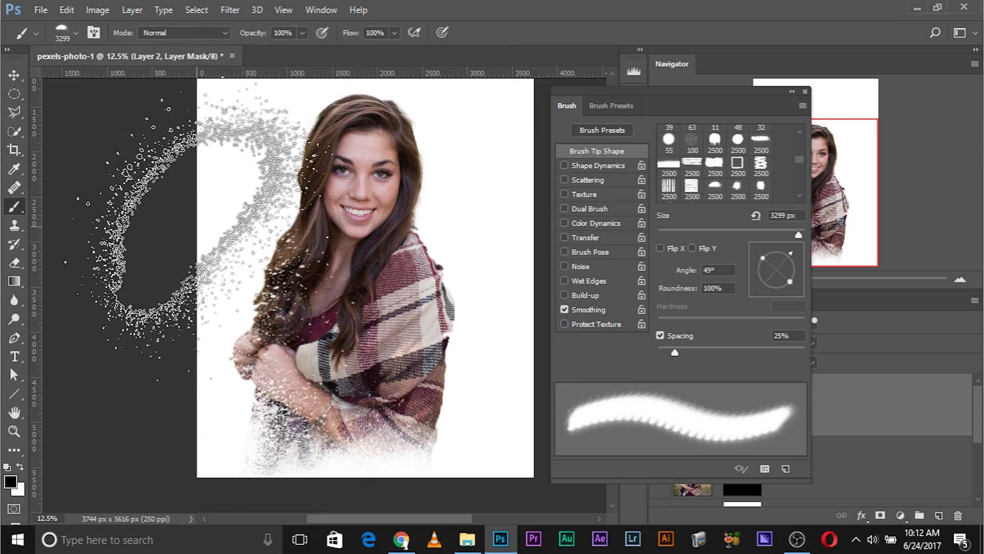
left_click(804, 93)
Choose the round 2500 px spatter brush, enlarge it to 3636 px and scatter the hair's outer edge on Layer 2's mask.
left_click(75, 34)
left_click(70, 211)
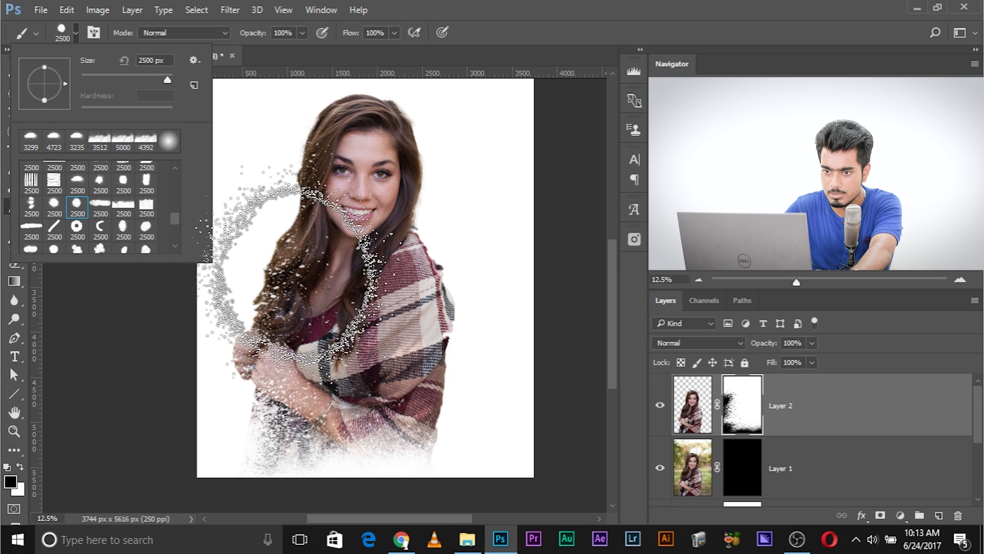
left_click(353, 174)
key("bracketright")
key("bracketright")
key("bracketright")
key("bracketright")
key("bracketright")
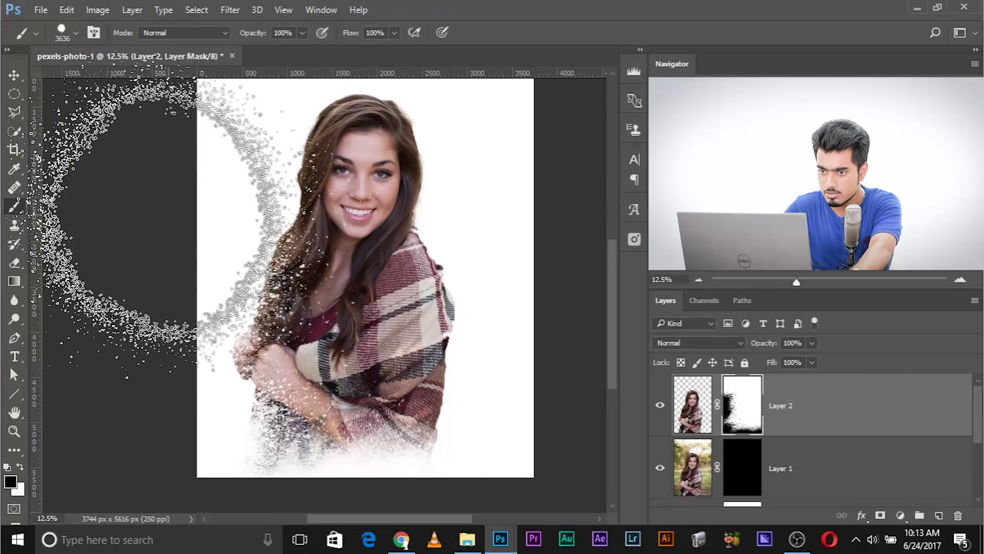
Flip the round spatter tip along X and add black spray to the hair's outer edge at 3676 px.
left_click(315, 9)
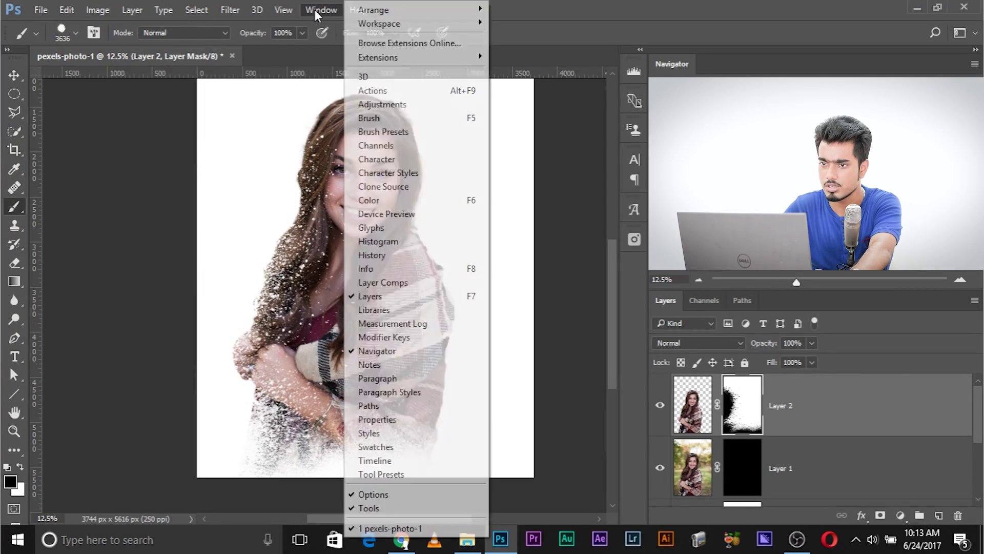
left_click(392, 122)
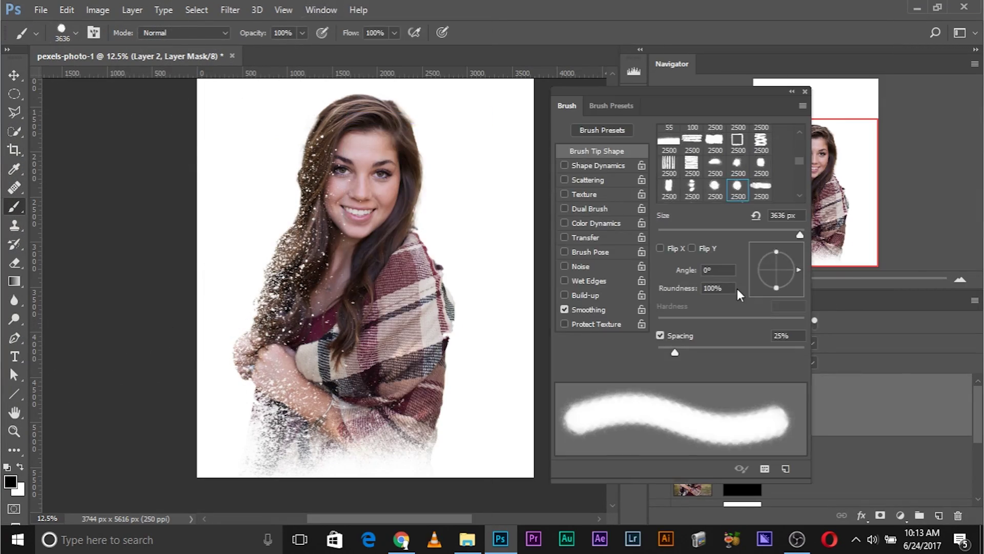
left_click(661, 248)
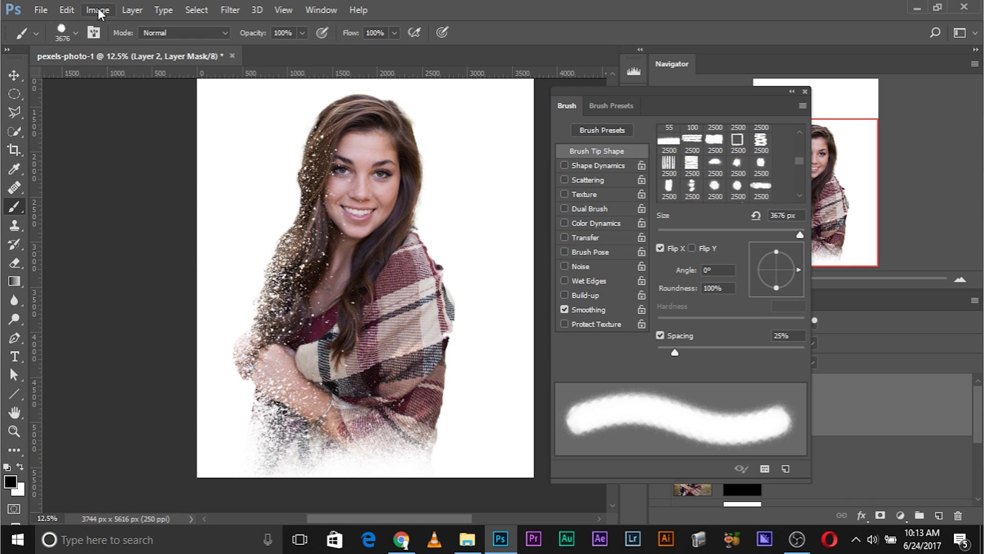
Choose the irregular blob-shaped 2500 px spray brush, enlarge it to 2868 px and dab black beside the woman's folded arm on Layer 2's mask.
left_click(77, 33)
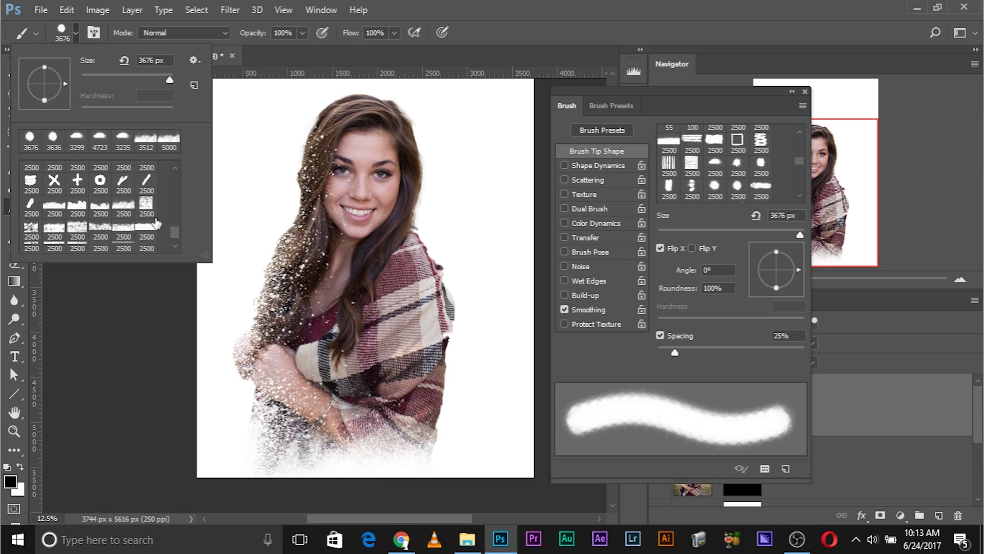
scroll(77, 222, "down", 1)
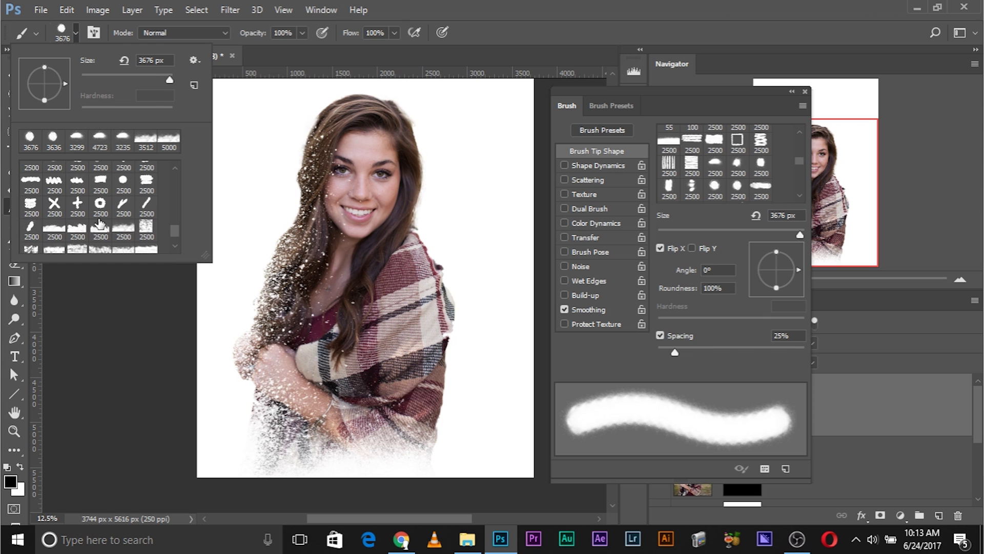
scroll(100, 223, "up", 3)
scroll(98, 221, "up", 3)
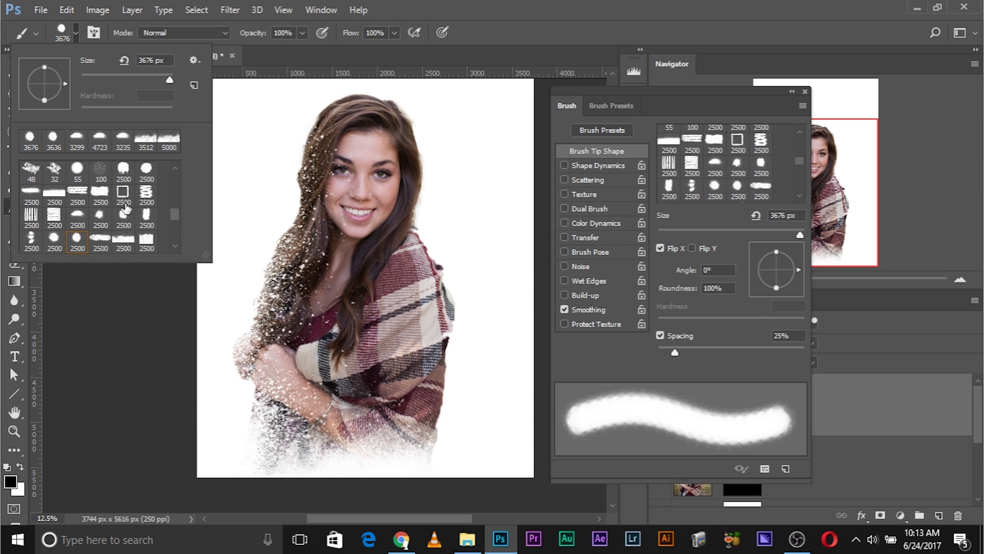
left_click(105, 219)
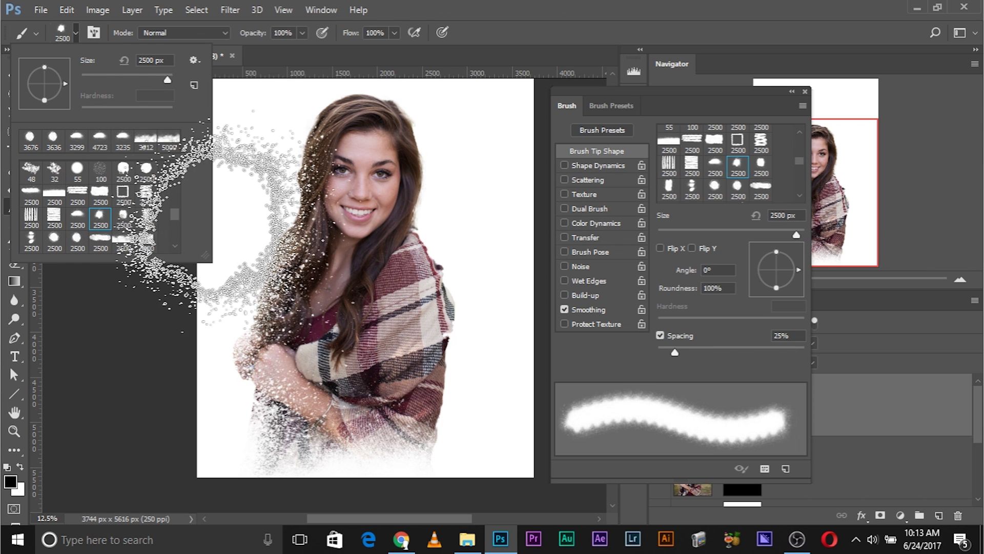
left_click(543, 4)
left_click_drag(442, 418, 456, 413, "alt")
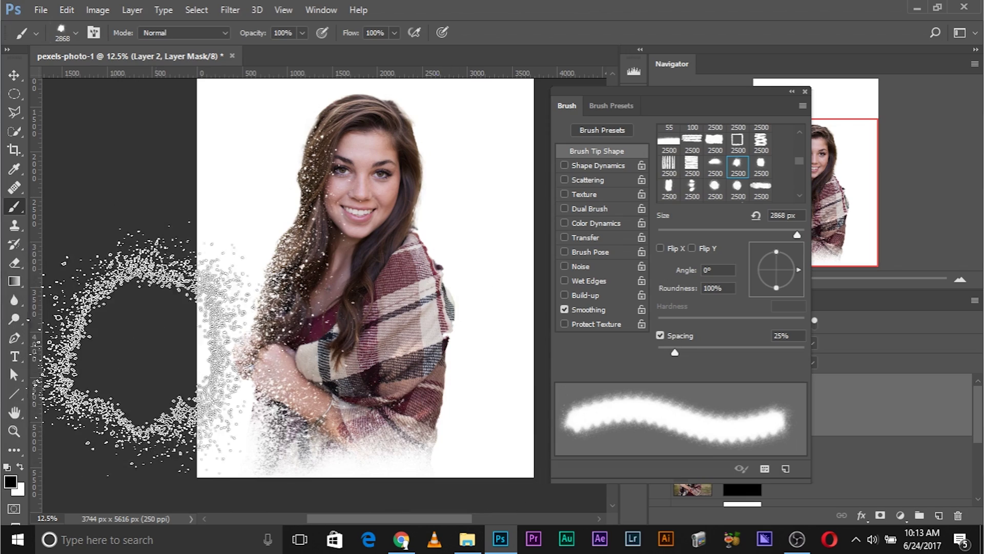
left_click(184, 374)
Scatter the shawl's lower right edge on Layer 2's mask with black spray at brush sizes 4900 and 3556.
left_click_drag(464, 364, 497, 361)
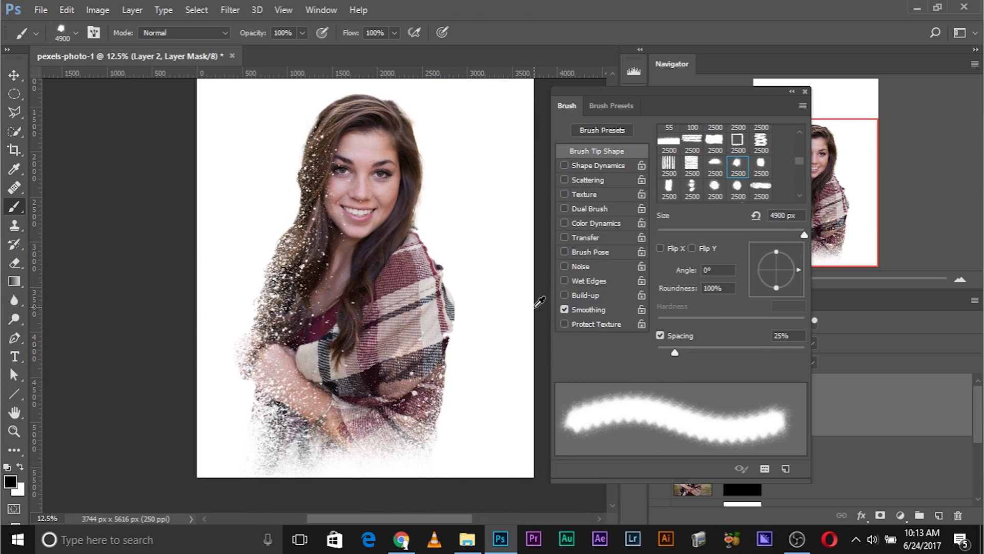
left_click_drag(503, 281, 480, 282)
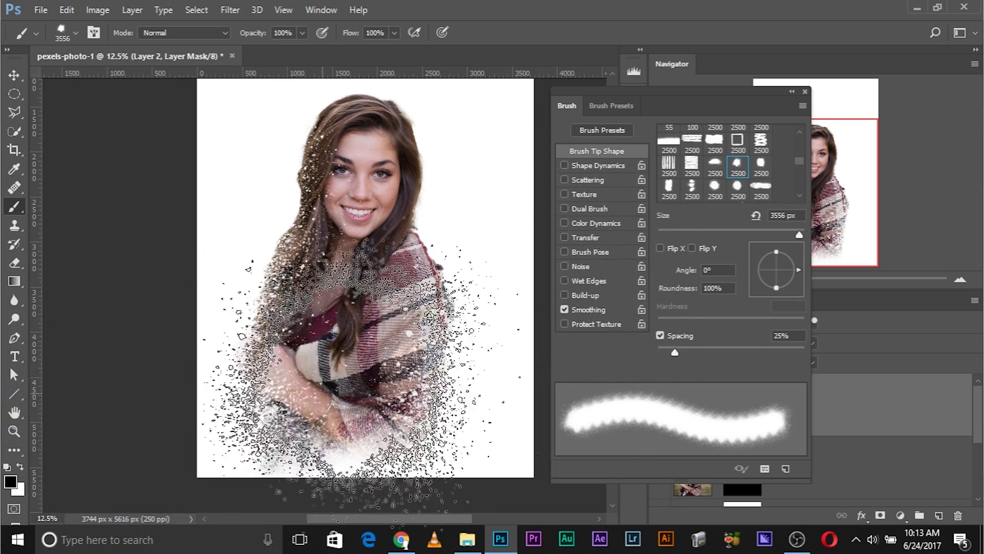
left_click(805, 92)
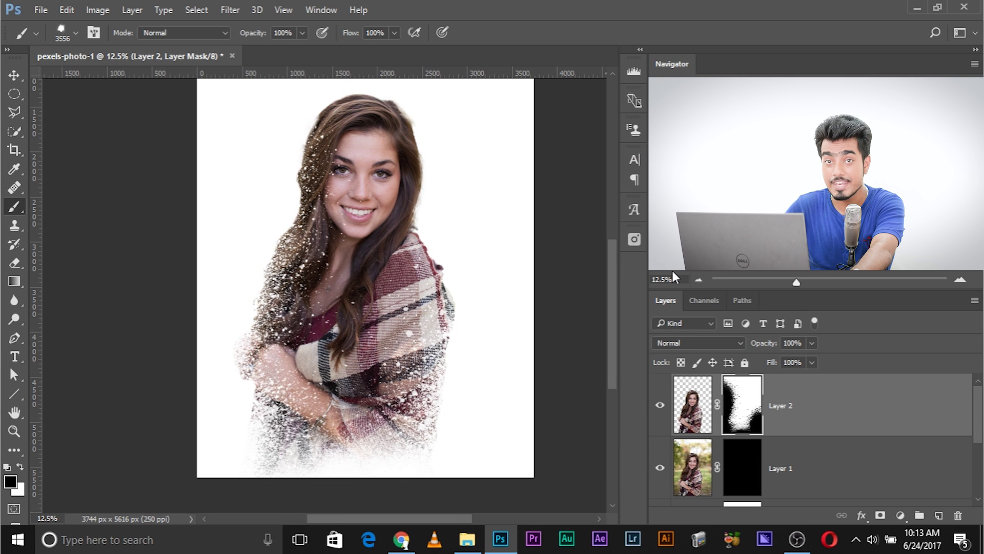
Target Layer 1's black mask and make white the foreground color.
scroll(672, 270, "down", 1)
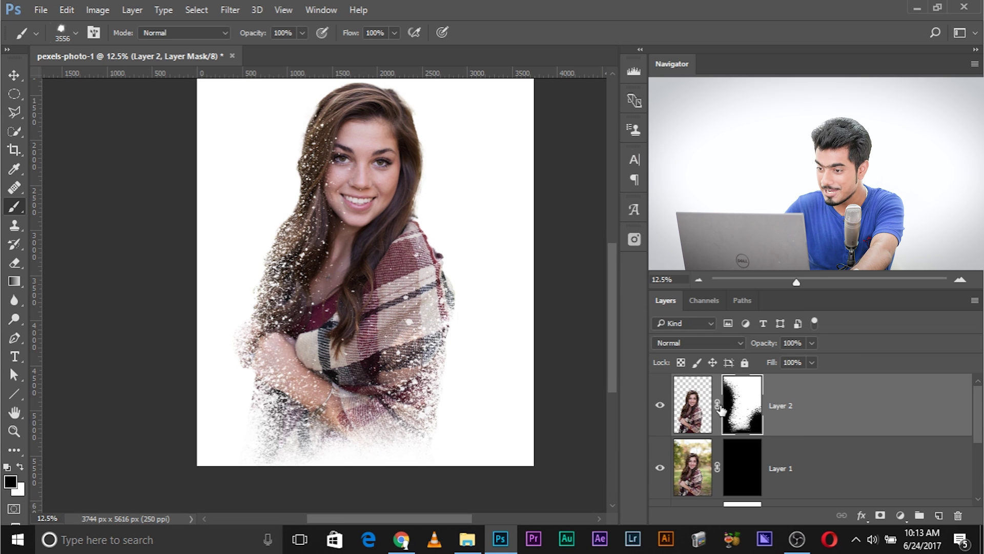
left_click(748, 466)
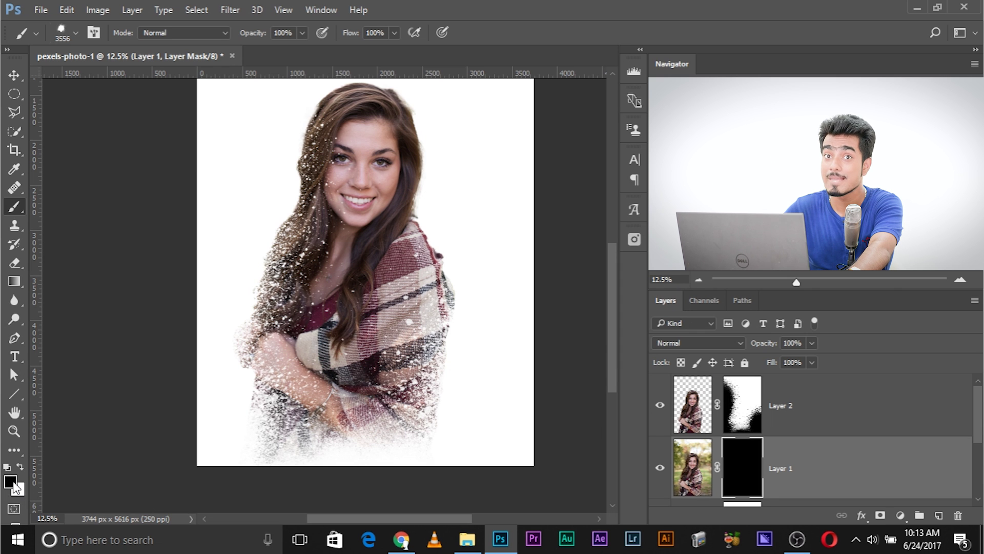
key("x")
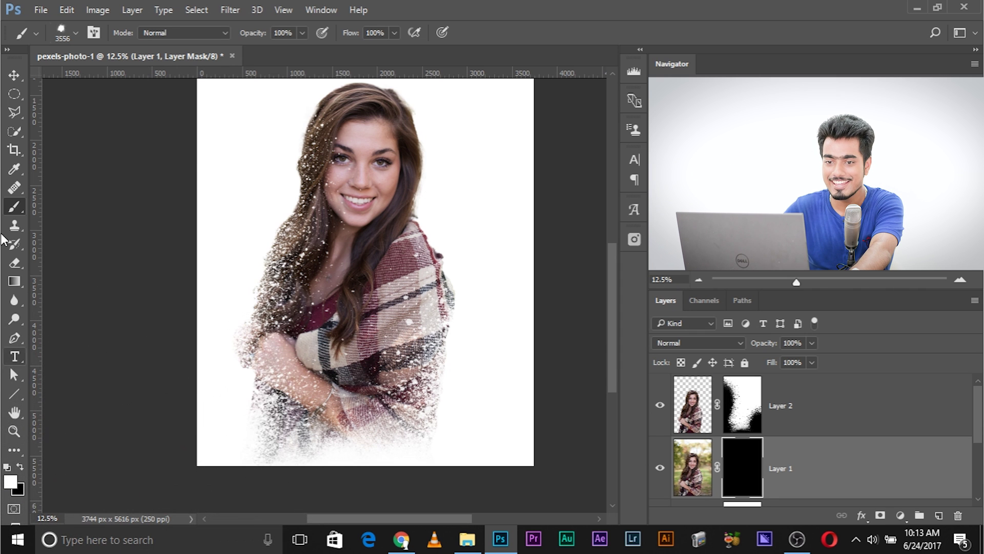
Switch back to the dome-shaped 2500 px spray brush and enlarge it to 3652 px.
left_click(77, 33)
scroll(132, 208, "down", 5)
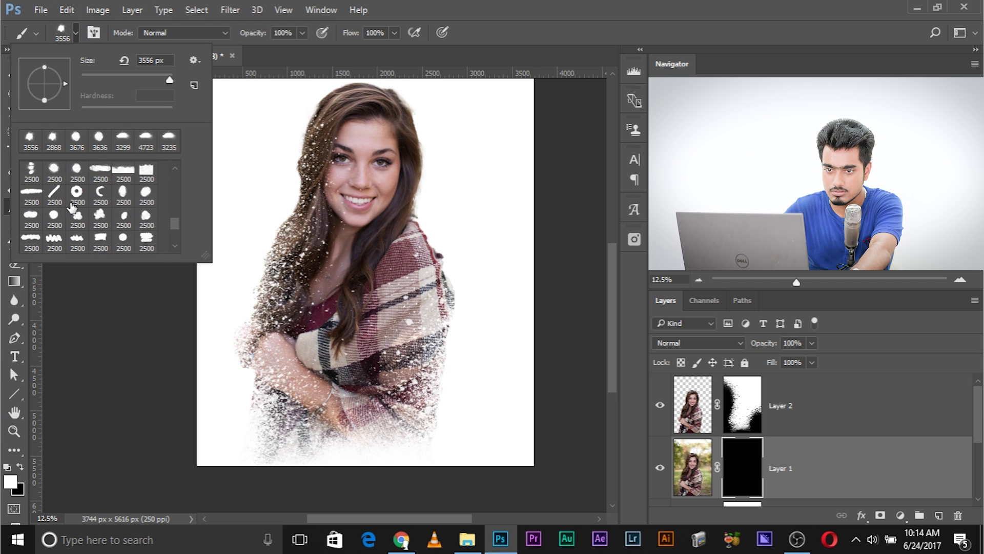
scroll(112, 225, "down", 2)
left_click(77, 188)
left_click_drag(397, 233, 450, 242)
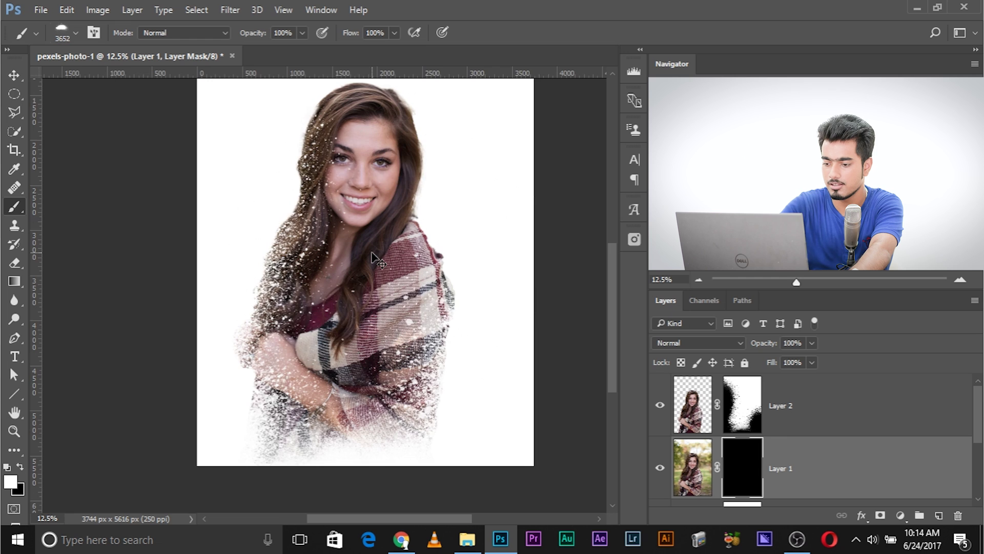
Rotate the dome-shaped spray brush tip to 47°.
key("ctrl+minus")
left_click(321, 10)
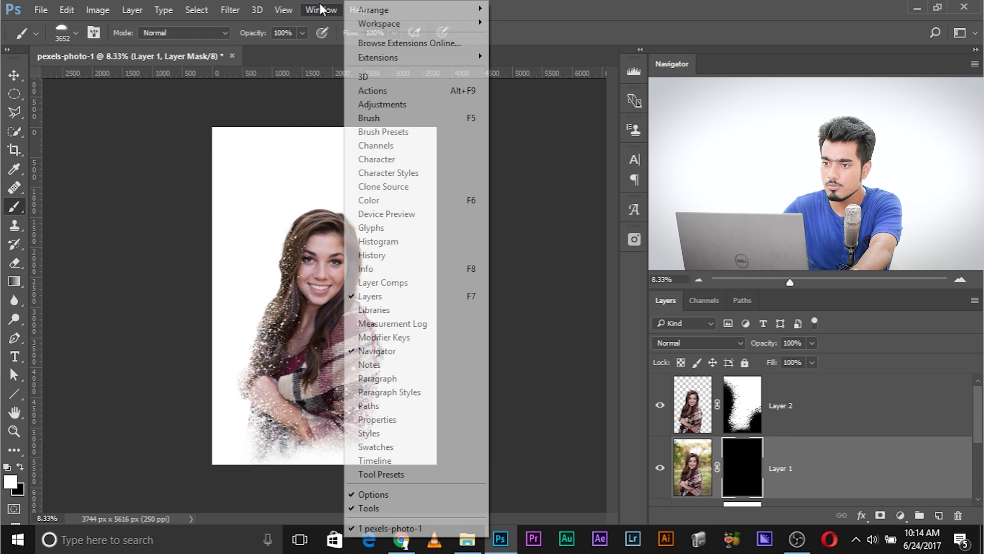
left_click(379, 118)
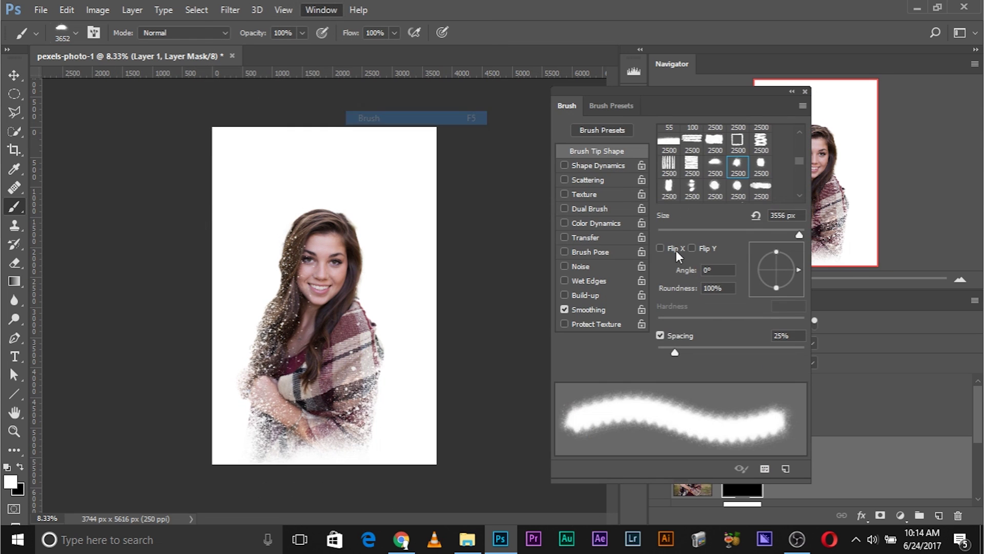
left_click_drag(803, 279, 794, 251)
Paint white spray on Layer 1's mask on both sides of the woman at 5000 px, undoing the last stroke around the folded arm.
left_click_drag(331, 366, 406, 376)
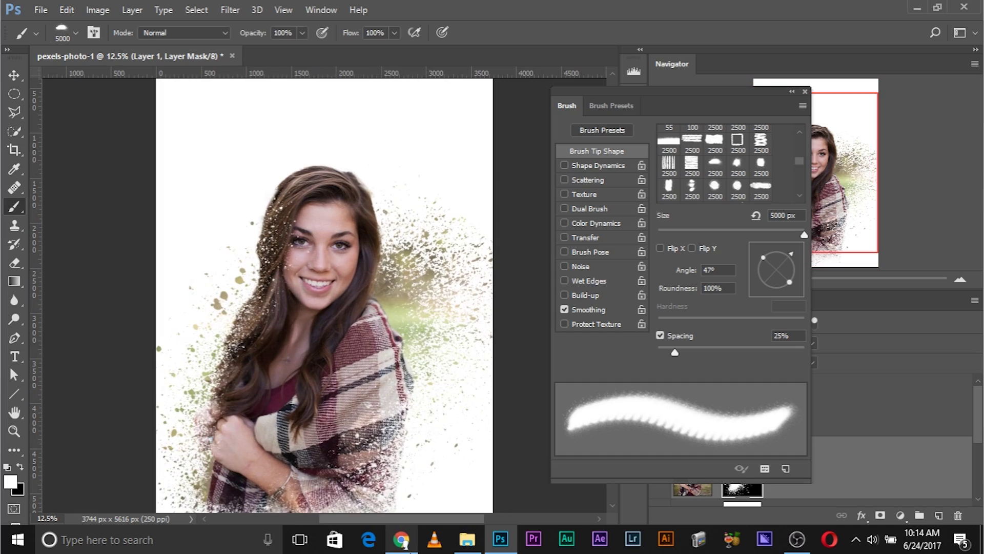
left_click_drag(370, 241, 357, 185)
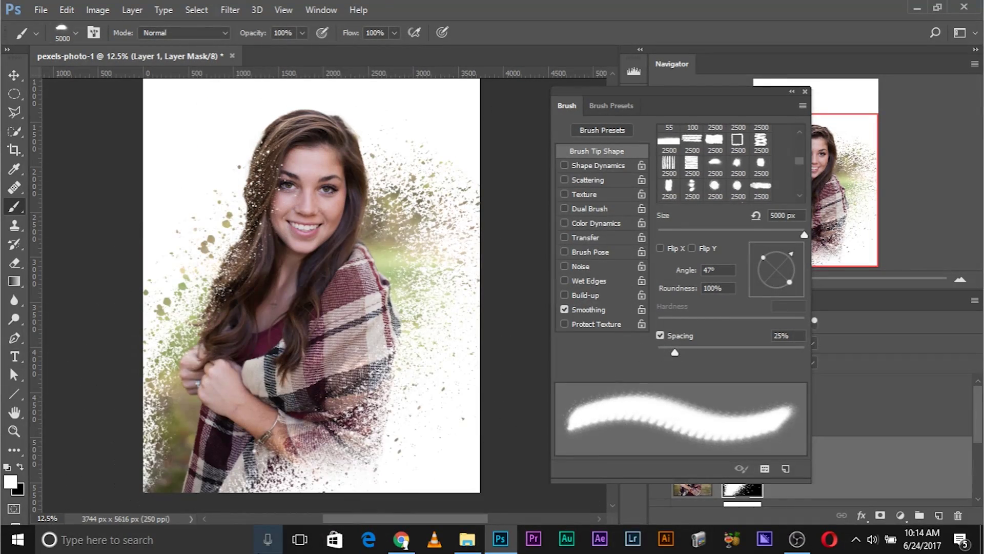
key("ctrl+z")
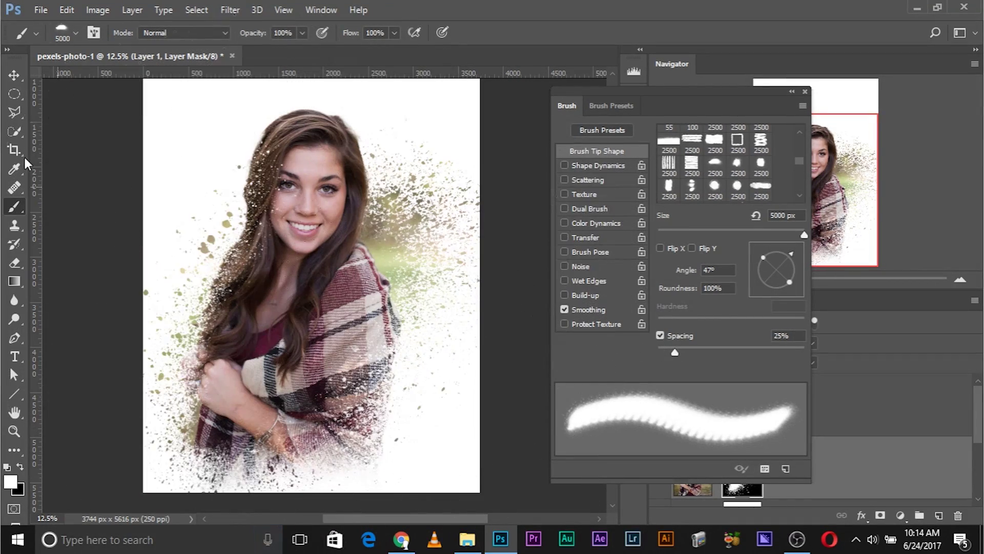
Choose the round 2500 px spatter brush, set it to 2420 px and paint white on Layer 1's mask along the shawl's lower right edge.
left_click(76, 35)
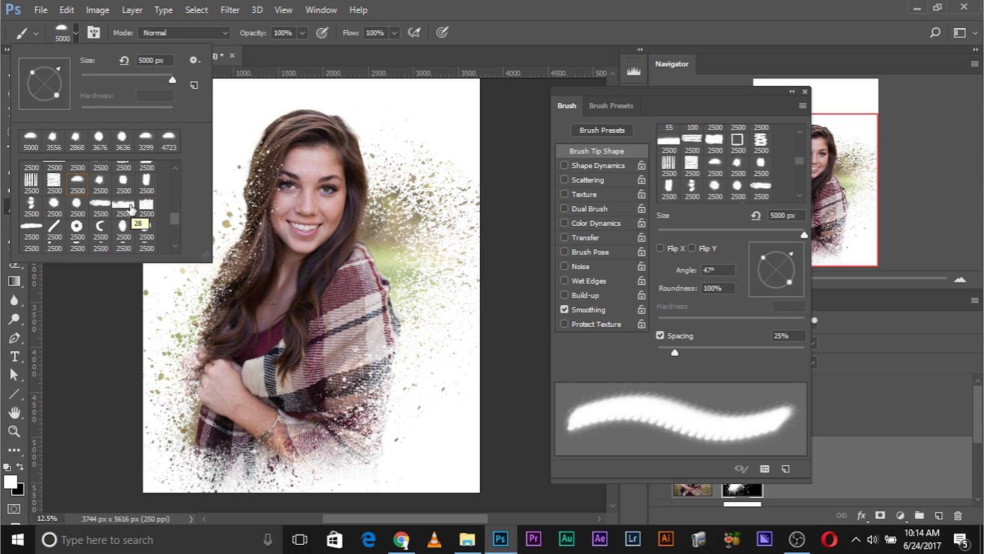
left_click(57, 205)
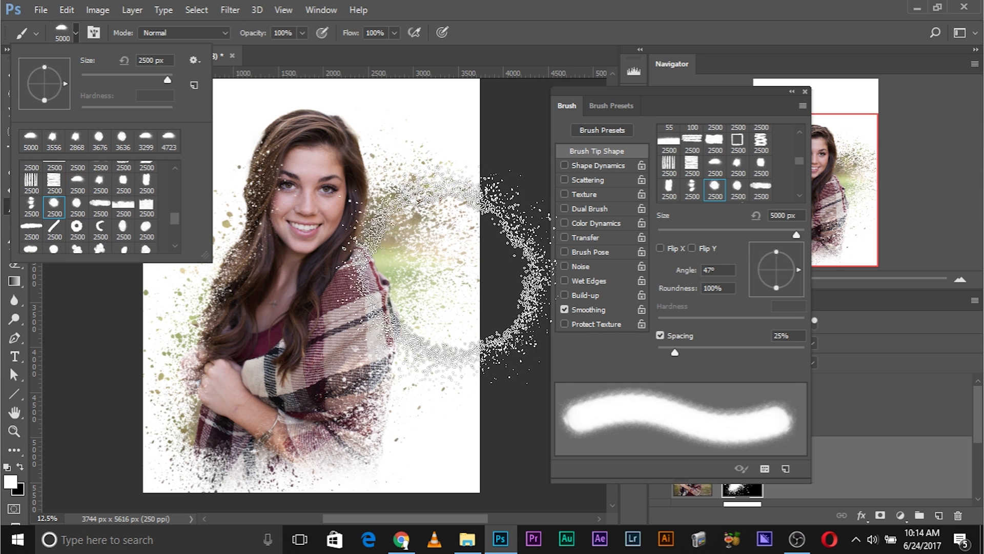
left_click(598, 8)
right_click(267, 254, "alt")
mouse_move(273, 254)
left_mouse_down()
mouse_move(348, 255)
mouse_move(321, 269)
mouse_move(230, 269)
left_mouse_up()
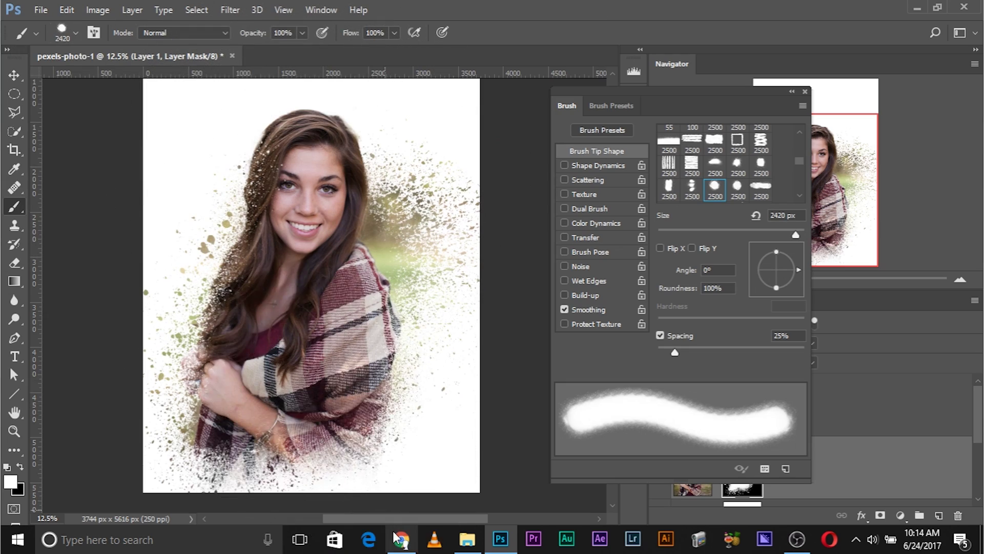
Try spraying white on Layer 1's mask beside the woman's head with the round spatter brush at 3044 px, undo it, and reduce the brush to 2516 px.
left_click_drag(317, 368, 342, 432)
right_click(190, 359, "alt")
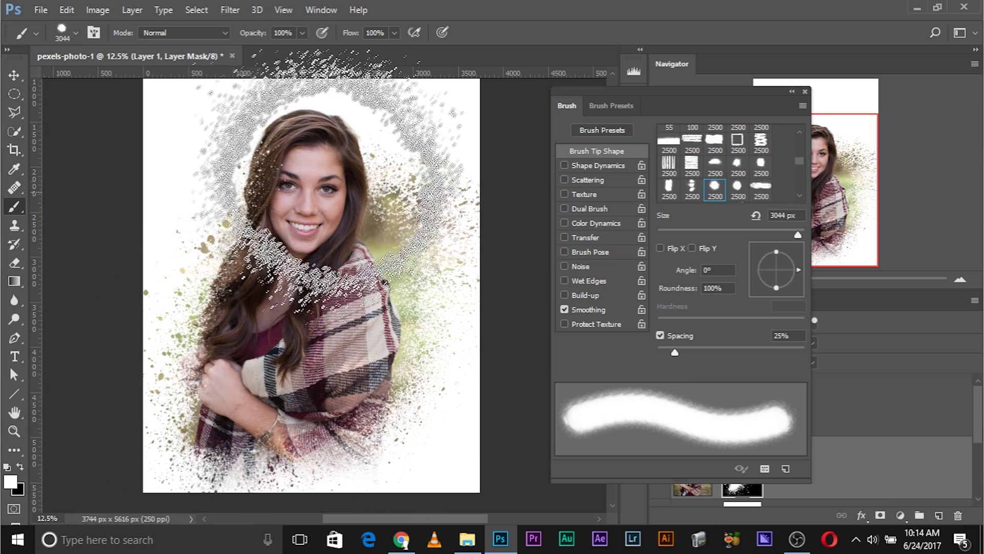
key("ctrl+z")
left_click(285, 204)
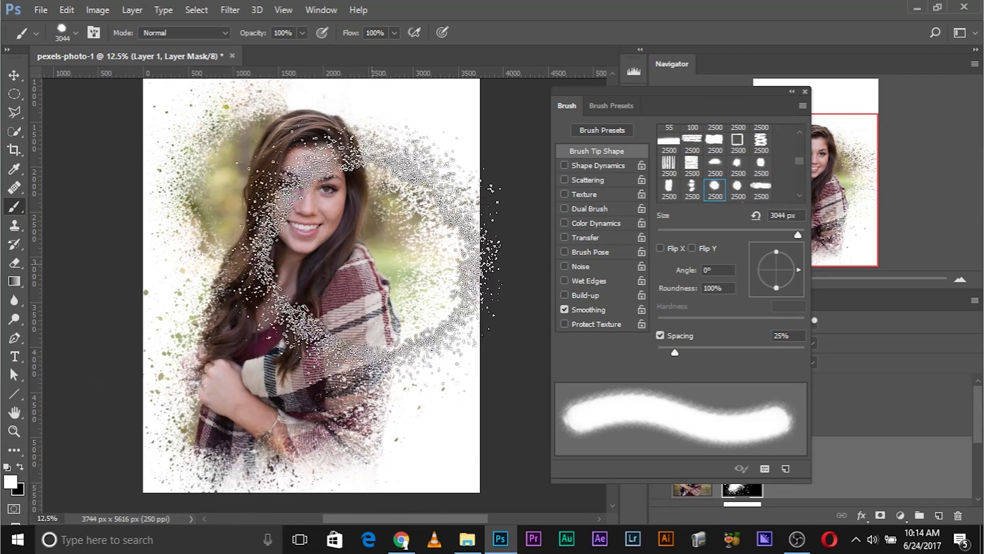
right_click(358, 237, "alt")
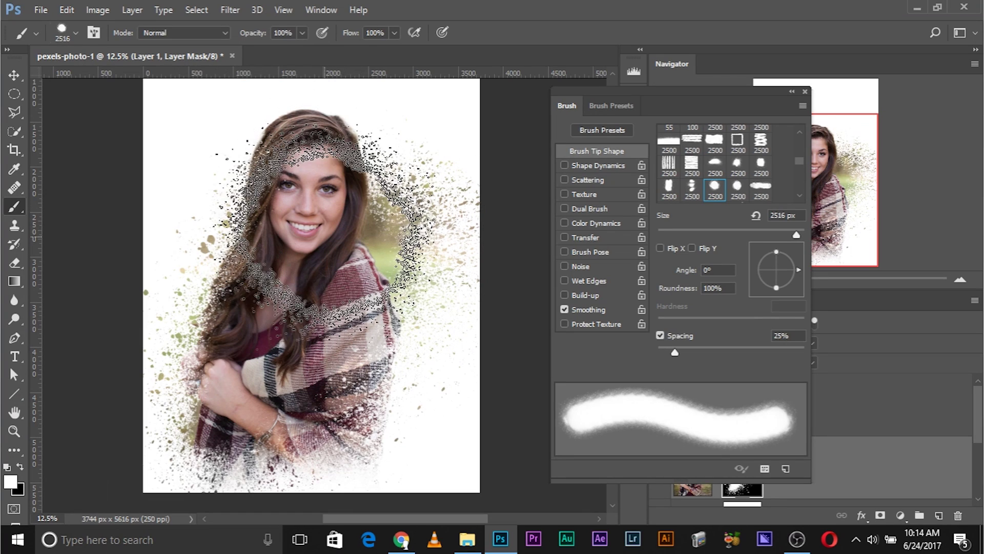
Choose another 2500 px spatter brush, set it to 2292 px and spray white around the woman's head on Layer 1's mask, undoing the last strokes.
left_click(75, 33)
scroll(89, 230, "up", 4)
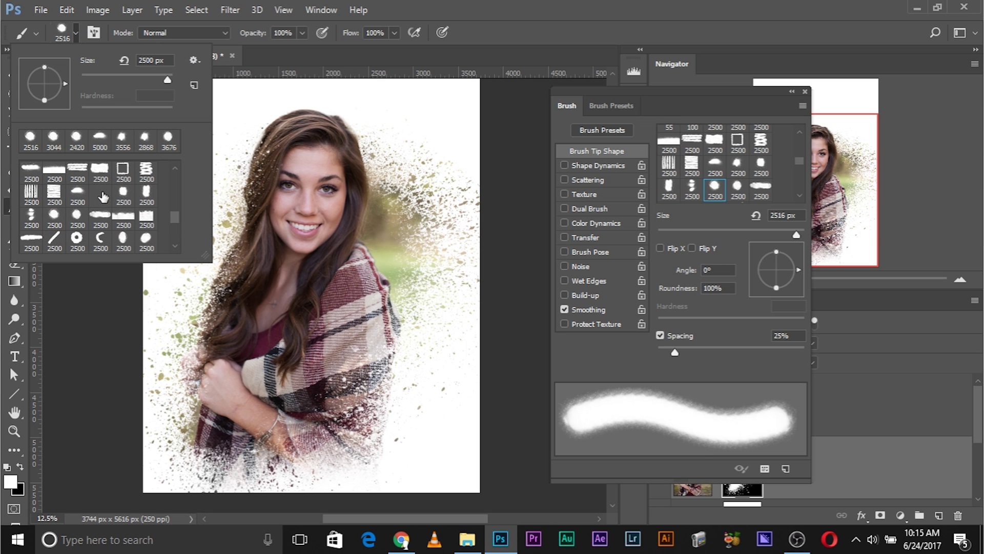
left_click(103, 196)
key("Return")
left_click_drag(303, 167, 332, 171)
left_click(310, 191)
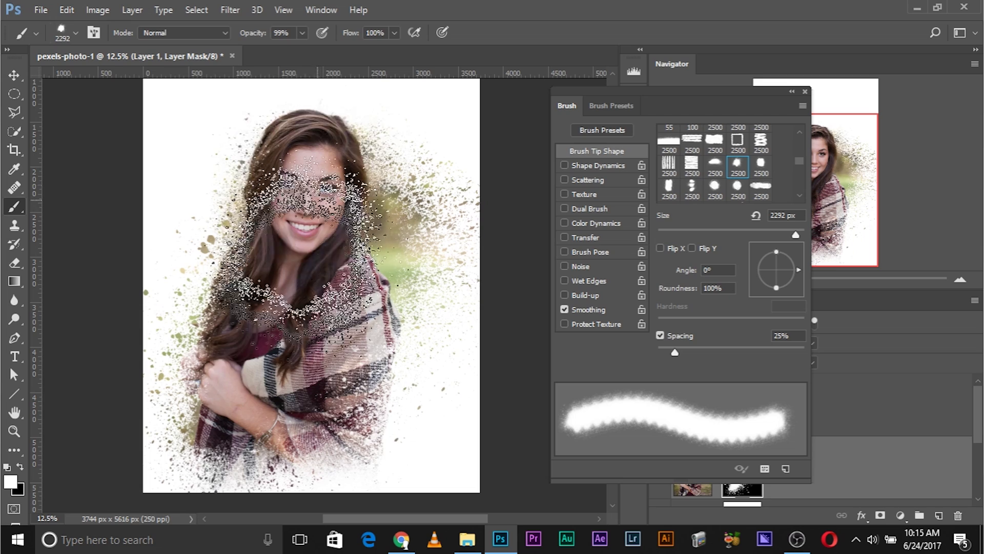
left_click(306, 173)
key("ctrl+alt+z")
key("ctrl+alt+z")
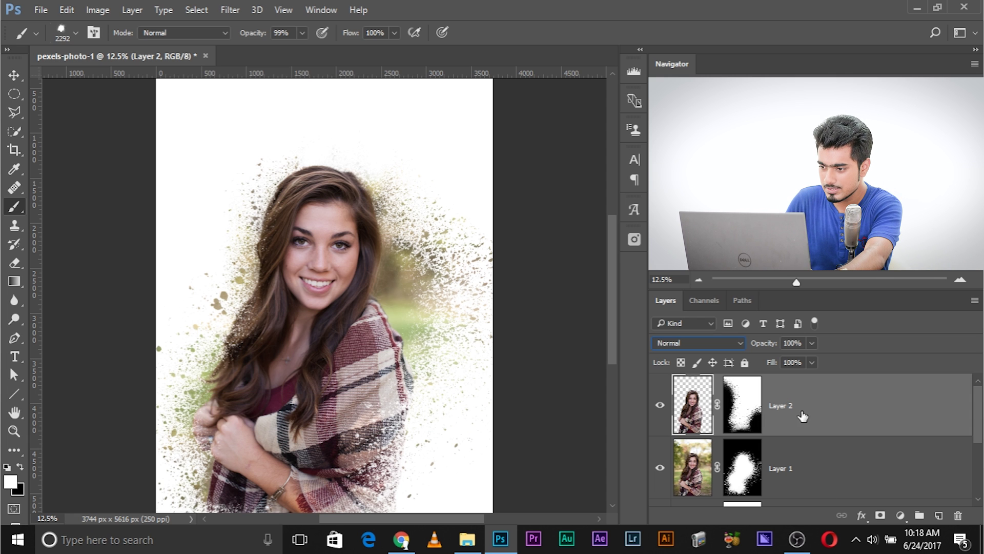
Open the Filter Gallery for Layer 2, preview the face at 50%, try Stained Glass and return to the Grain texture.
left_click(232, 11)
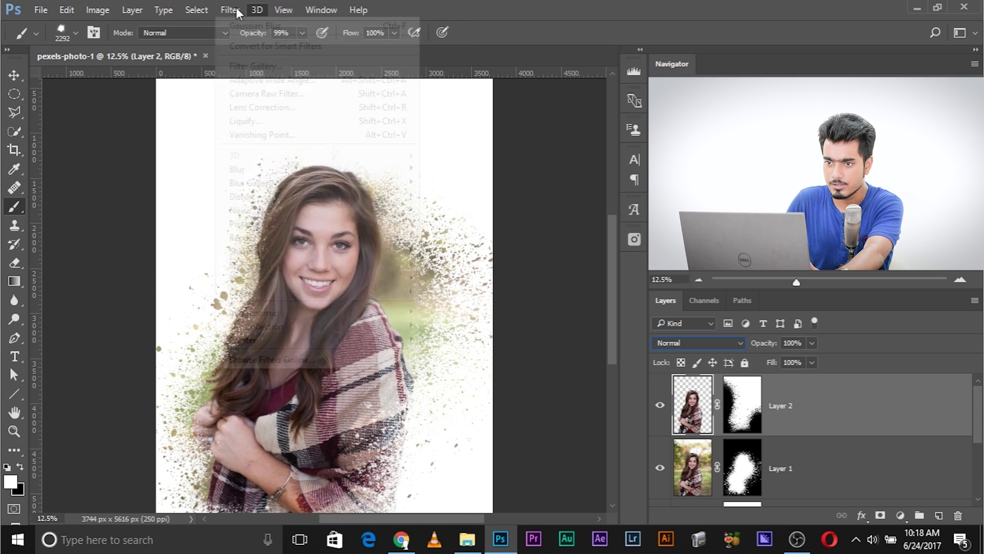
left_click(245, 67)
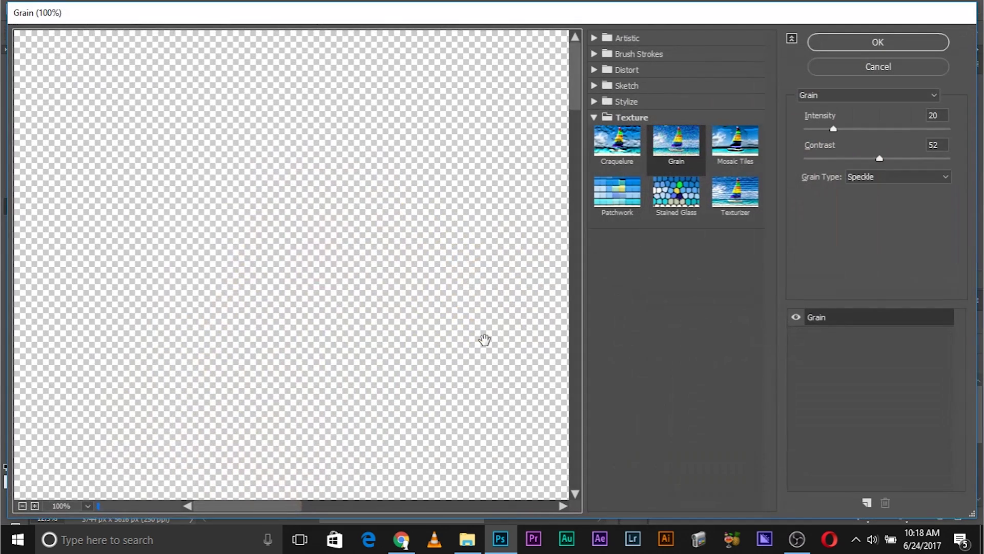
left_click_drag(495, 384, 102, 198)
left_click_drag(467, 275, 417, 257)
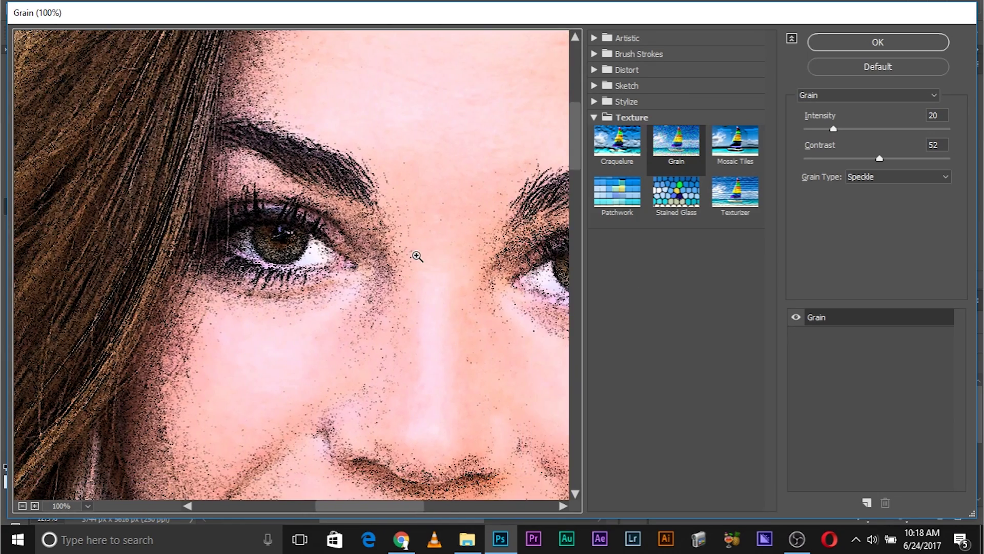
key("ctrl+minus")
key("ctrl+minus")
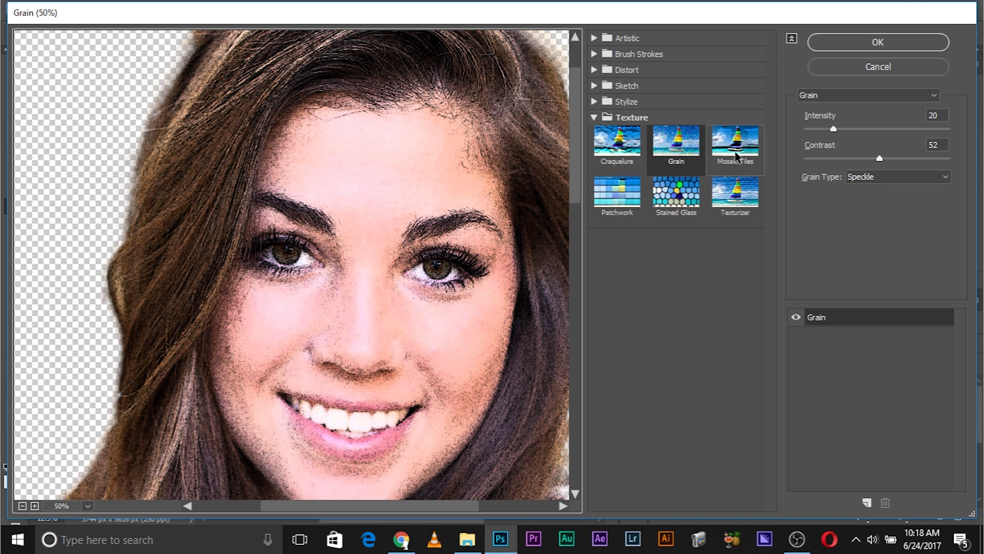
left_click(690, 192)
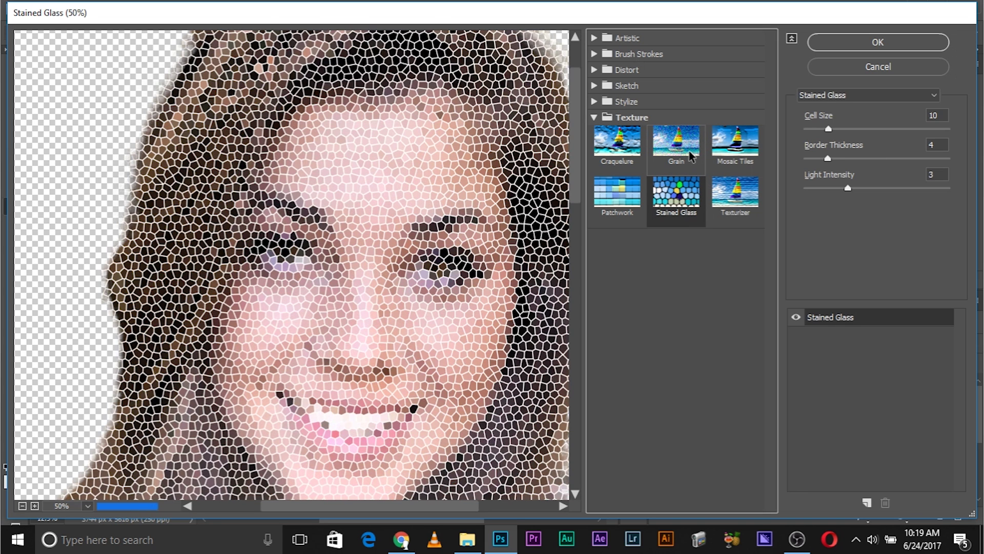
left_click(677, 141)
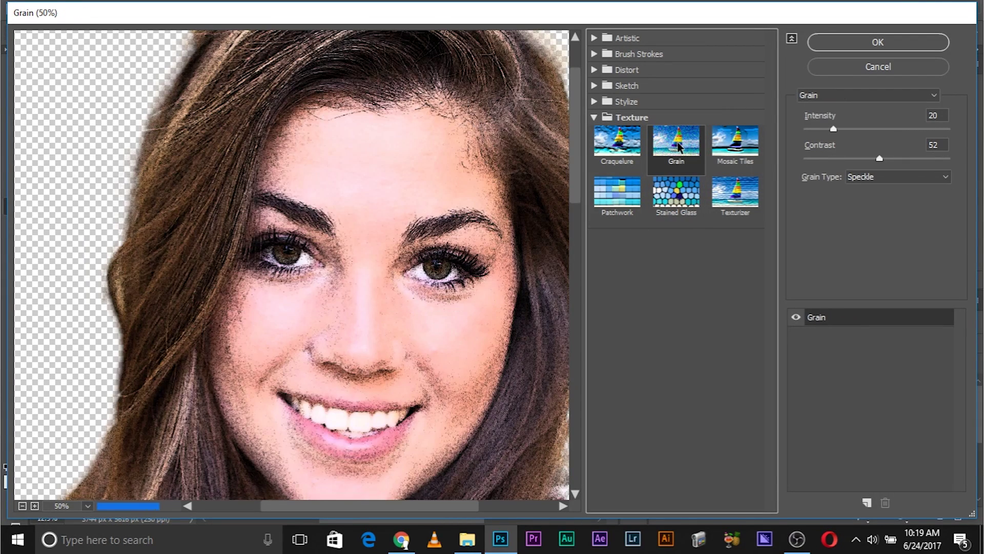
Apply the Grain filter to Layer 2 with grain type Speckle, intensity 37 and contrast 55.
left_click(907, 177)
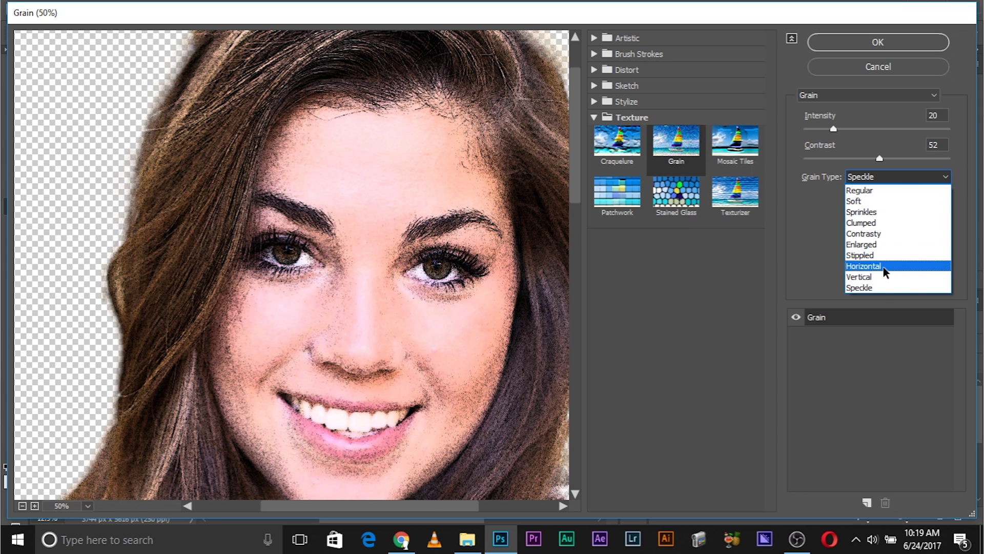
left_click(882, 290)
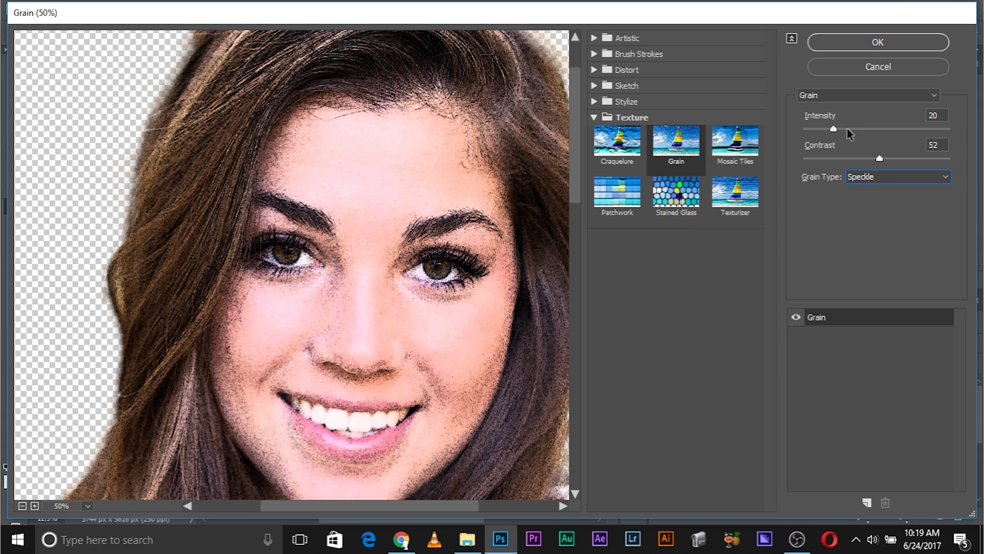
left_click_drag(835, 132, 858, 129)
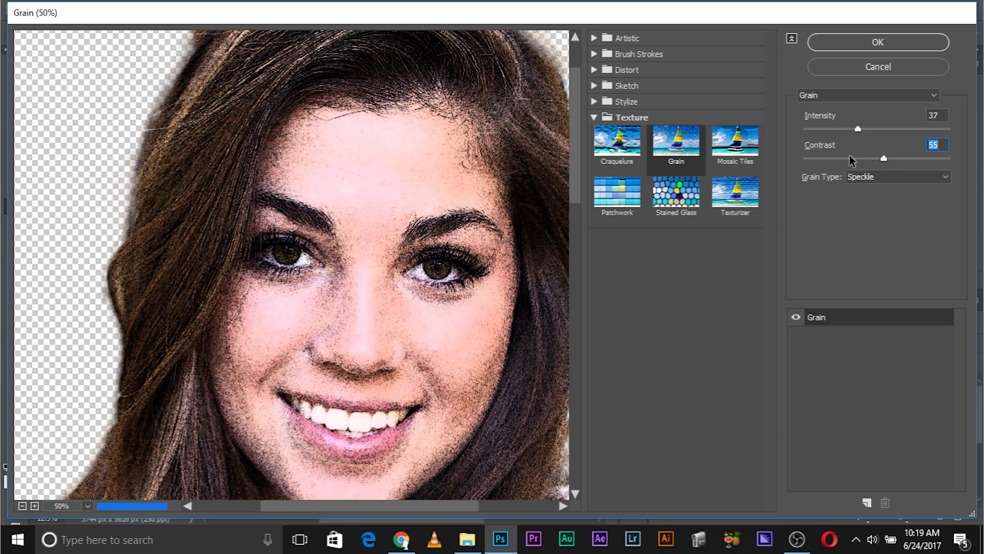
left_click(878, 43)
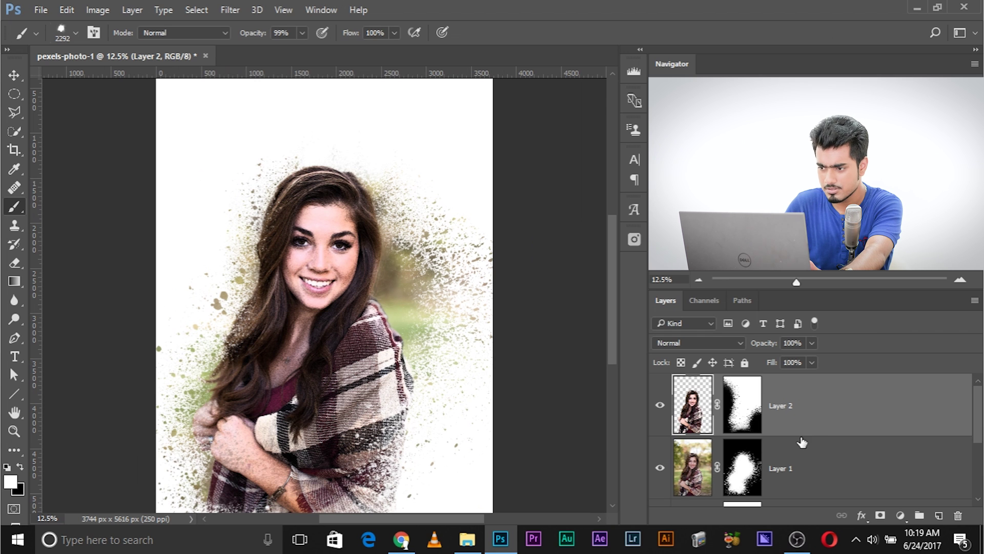
Hide the Color Fill 1 and Background layers so that only the sprayed woman and her spatter remain over transparency.
scroll(813, 430, "down", 3)
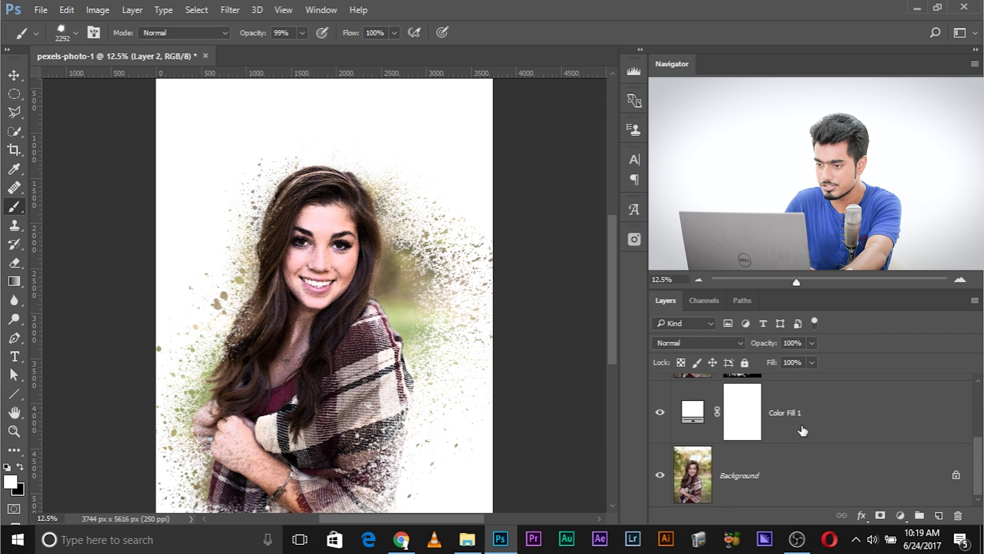
left_click(661, 412)
left_click(661, 475)
scroll(847, 420, "up", 3)
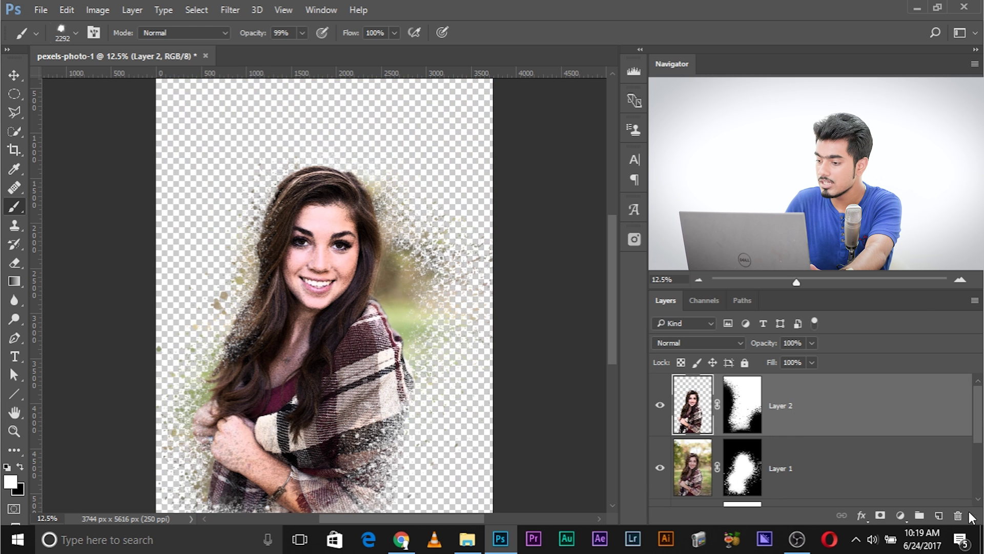
Add a new layer above Layer 2, stamp all visible layers into it, and show Color Fill 1 again.
left_click(939, 516)
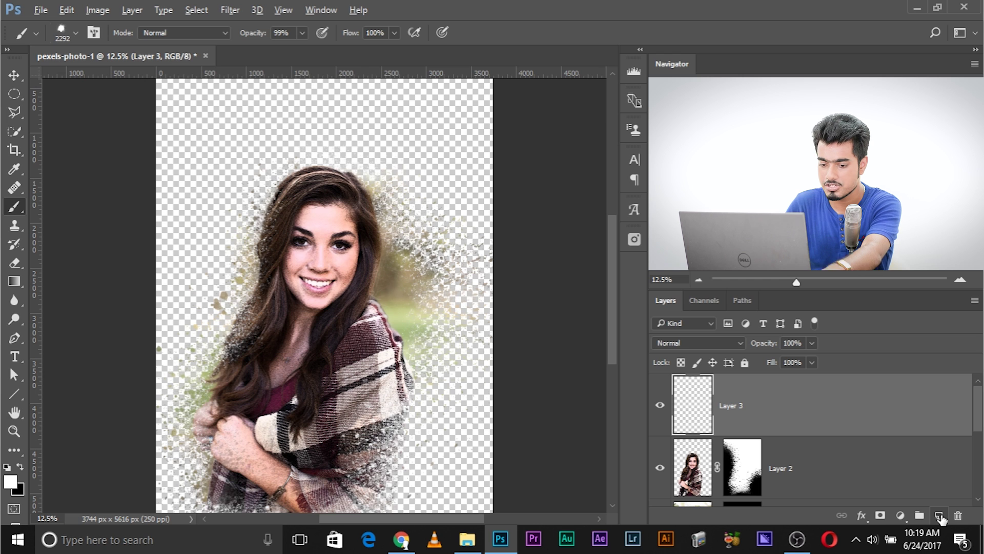
key("ctrl+shift+alt+e")
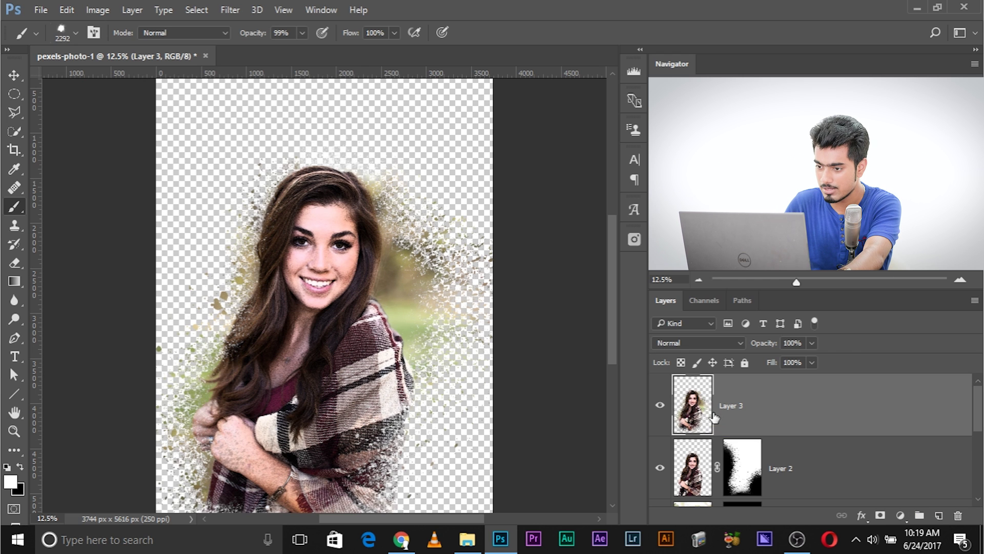
scroll(668, 503, "down", 3)
left_click(660, 412)
scroll(709, 487, "up", 3)
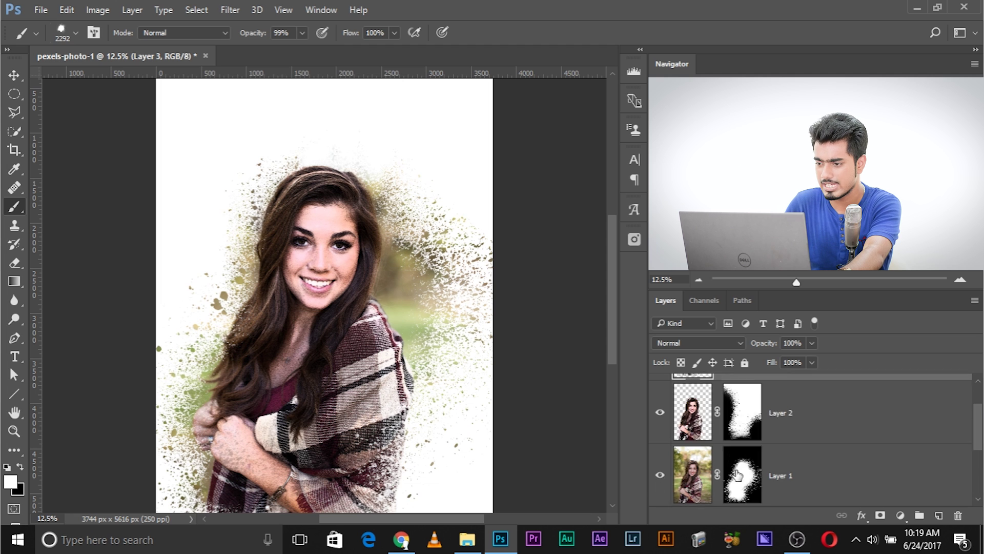
Place the stock photo of overlapping pale paper sheets from the Pexels library into the document as a new layer.
left_click(633, 241)
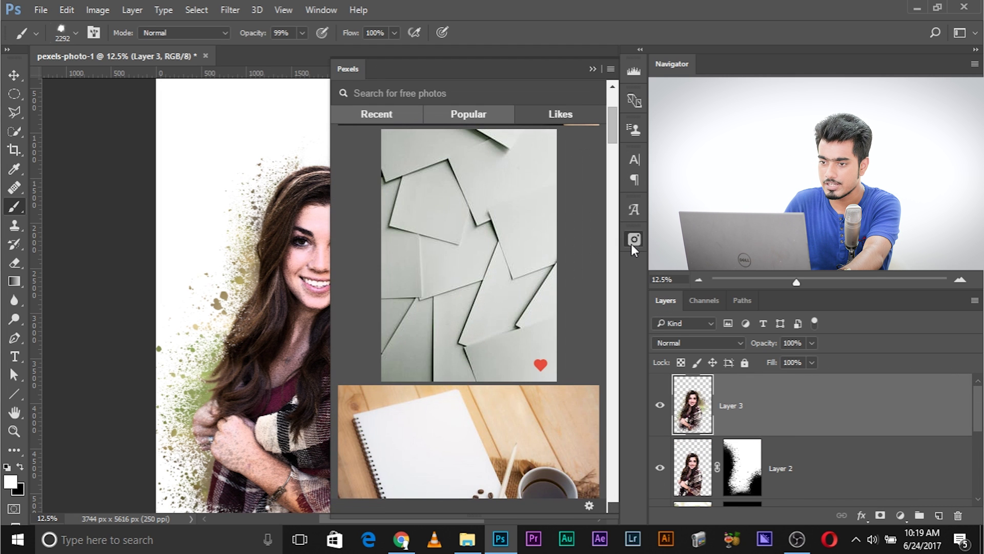
left_click(635, 240)
left_click(635, 240)
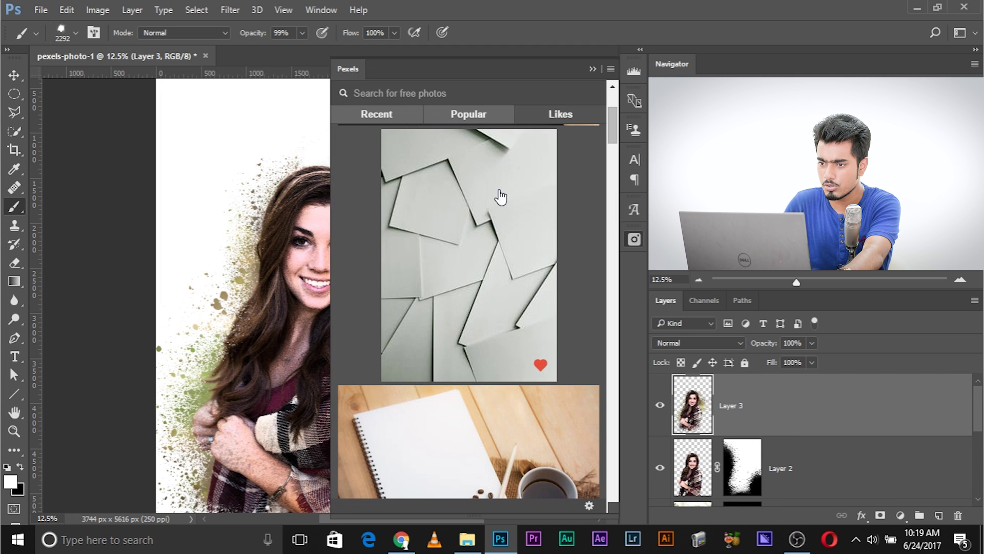
left_click(635, 239)
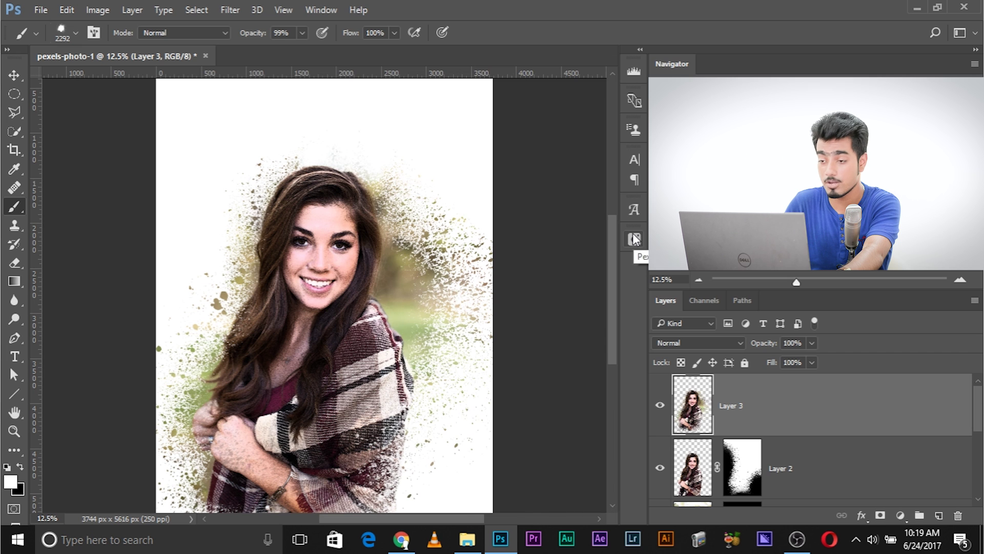
left_click(634, 239)
left_click(552, 236)
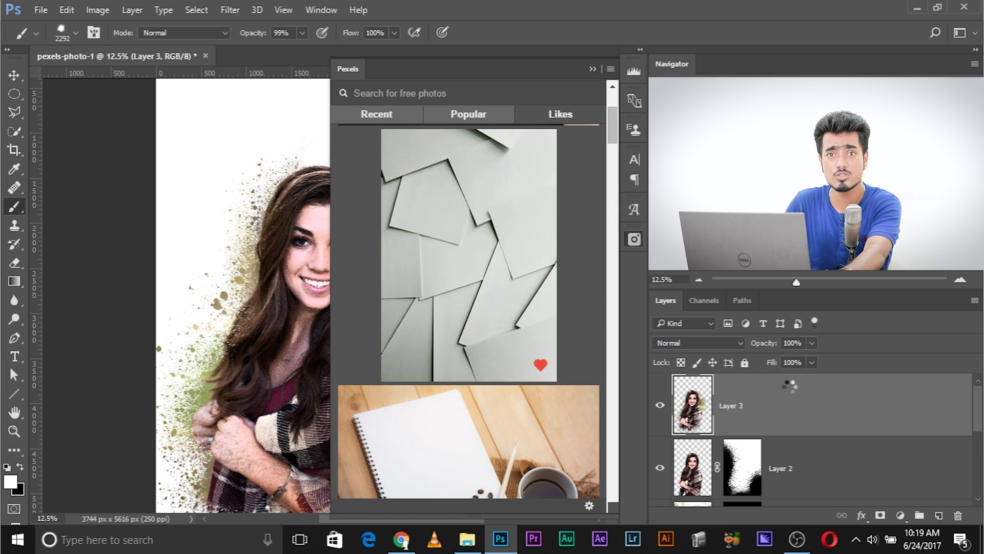
left_click(404, 197)
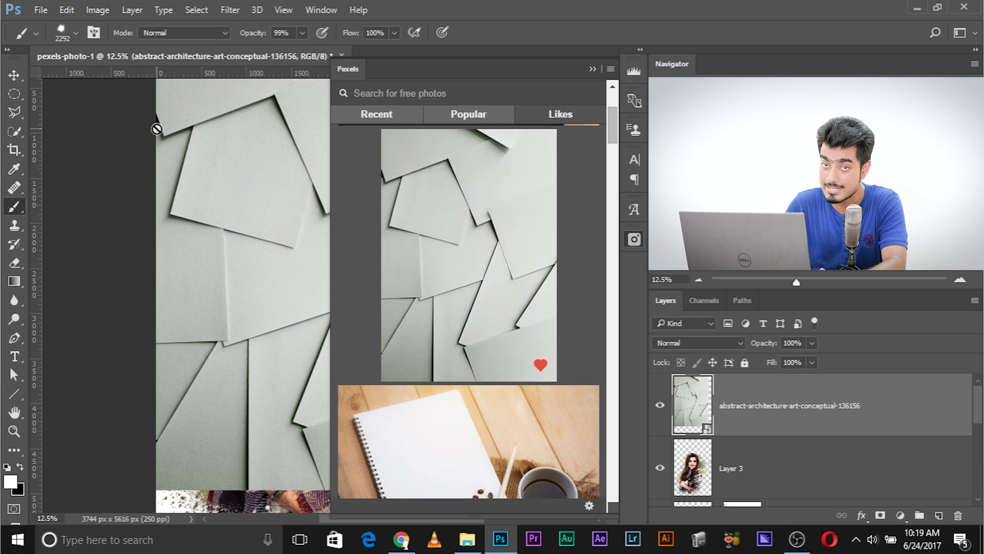
left_click(593, 69)
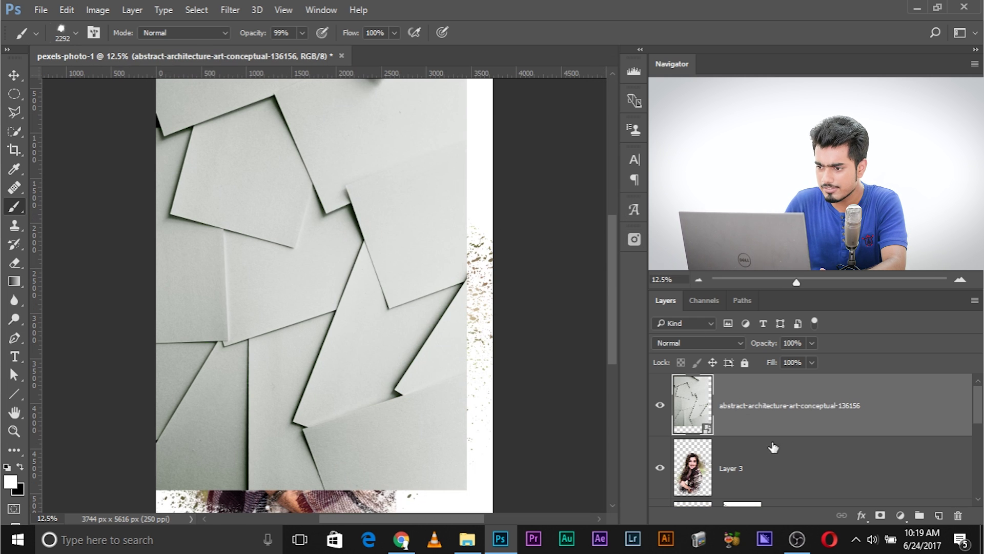
Move the paper photo layer below Layer 3 and scale it to 33.07% so it covers the whole canvas.
left_click_drag(795, 408, 802, 482)
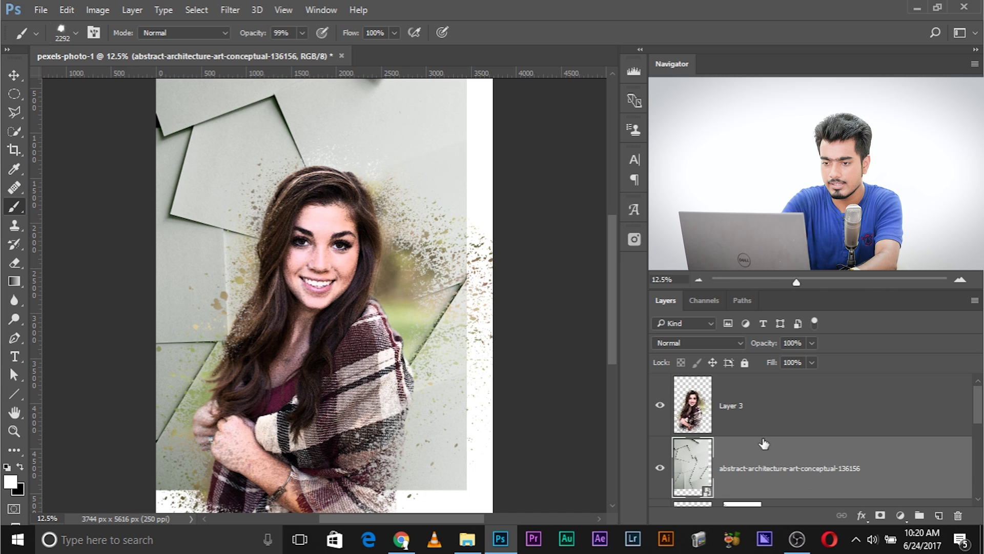
key("ctrl+minus")
key("ctrl+t")
left_click_drag(415, 423, 450, 466)
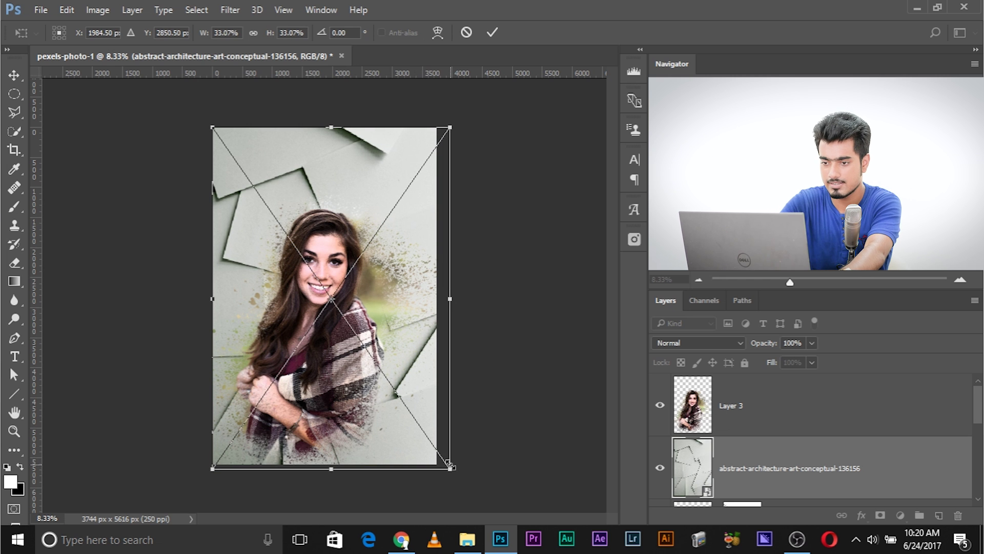
key("Return")
Set Layer 3's blend mode to Multiply over the paper photo.
key("ctrl+plus")
key("ctrl+plus")
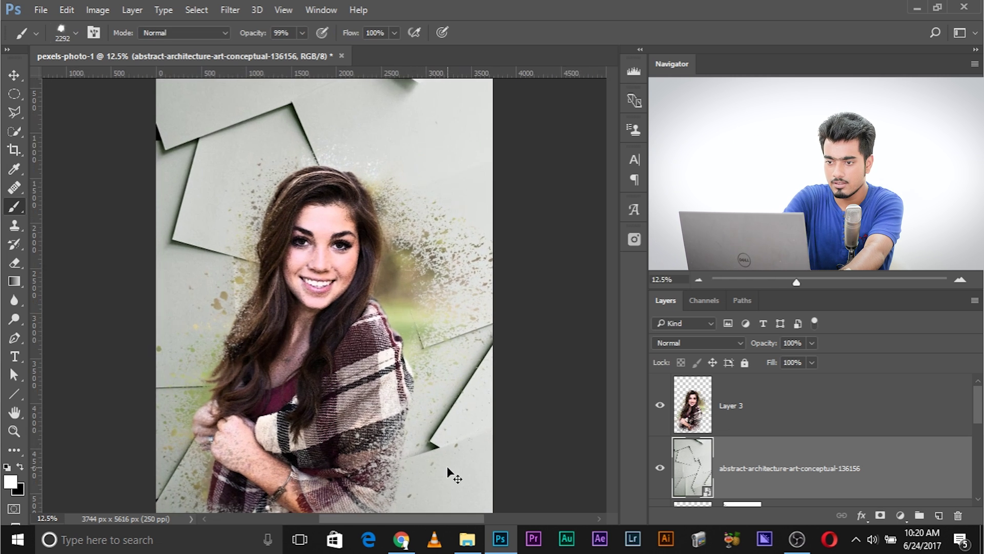
left_click(782, 422)
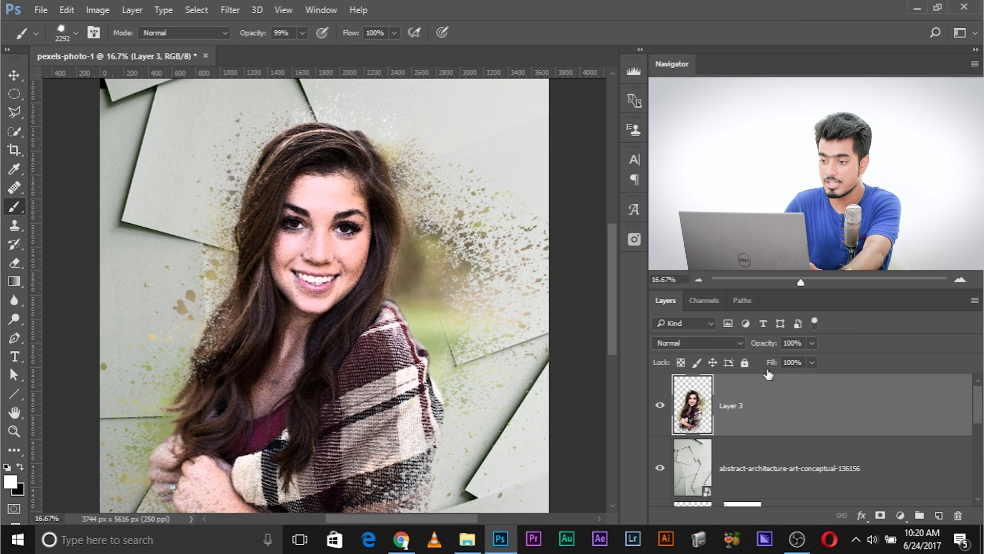
left_click(700, 341)
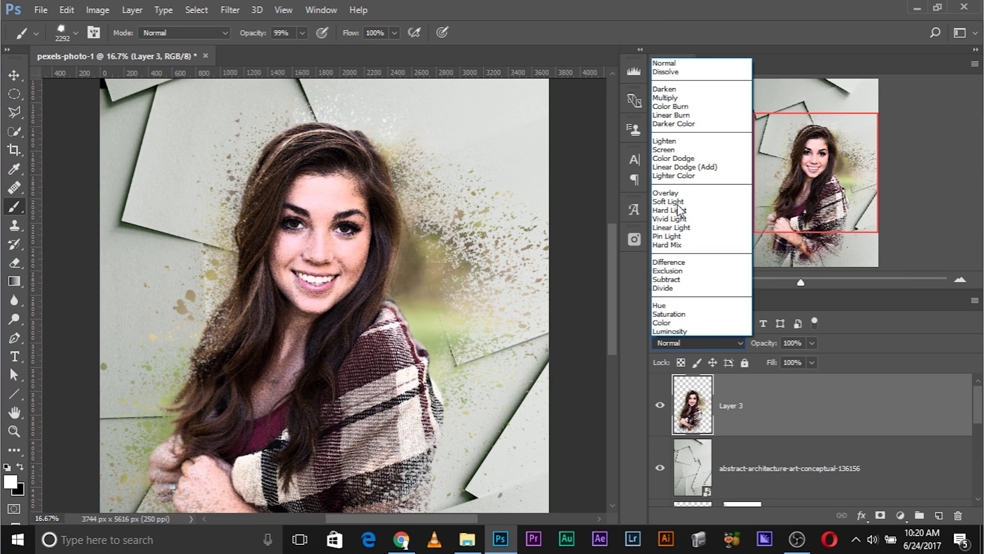
left_click(665, 97)
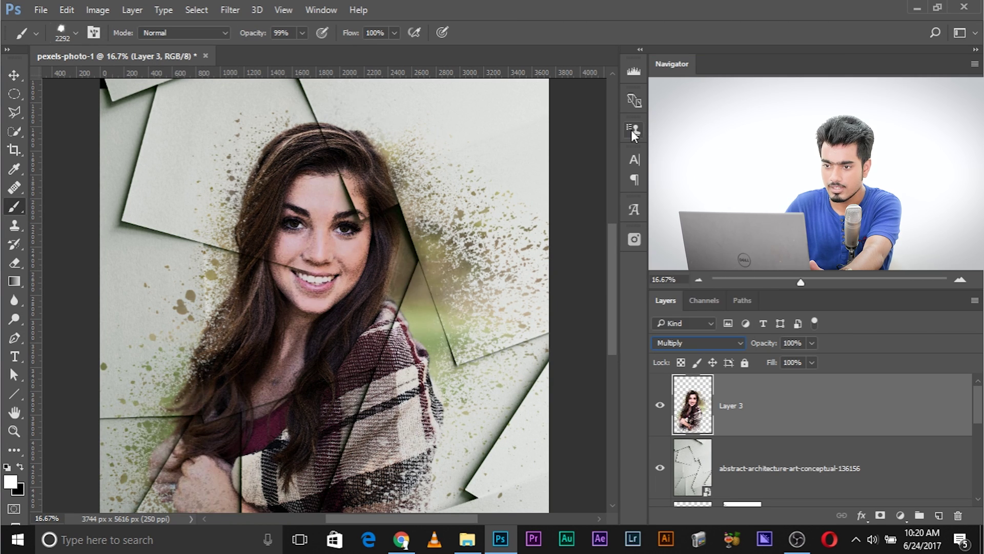
Duplicate the paper photo layer and move the copy above Layer 3.
key("v")
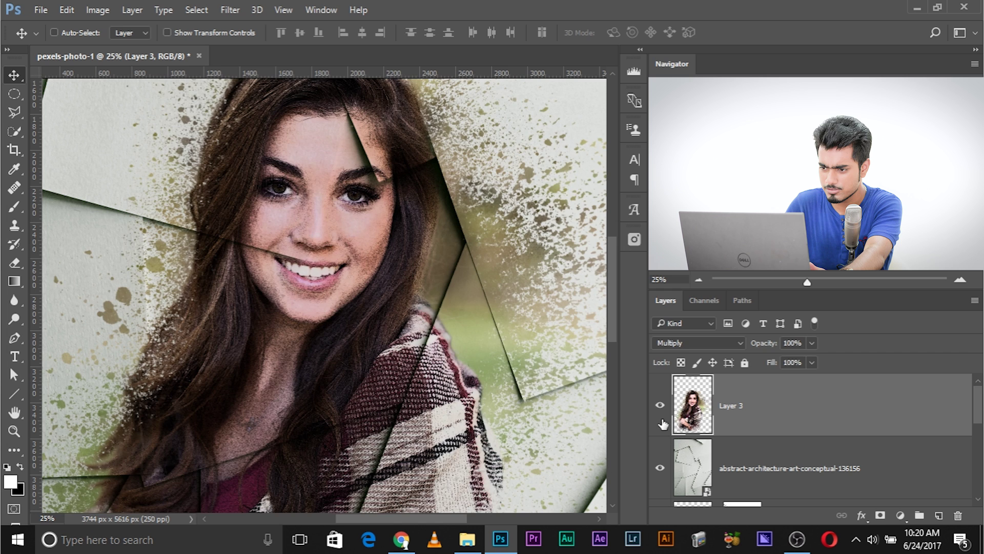
left_click(660, 405)
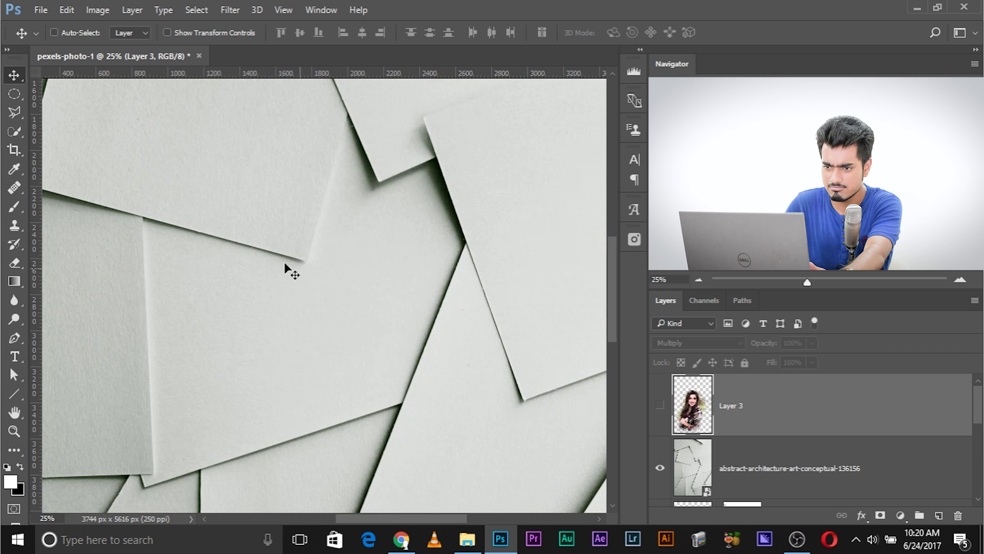
left_click(660, 405)
left_click(913, 465)
left_click_drag(910, 458, 939, 515)
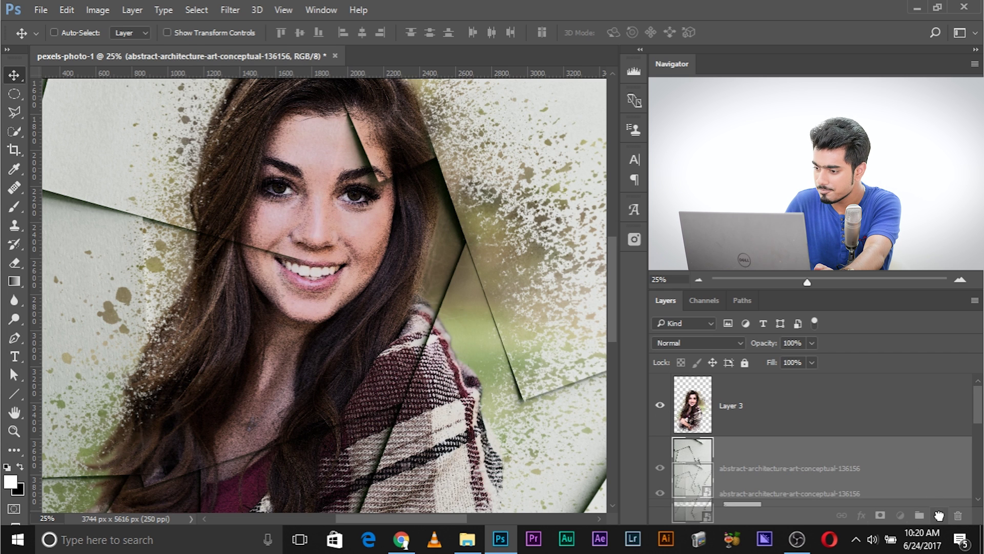
left_click_drag(822, 476, 804, 395)
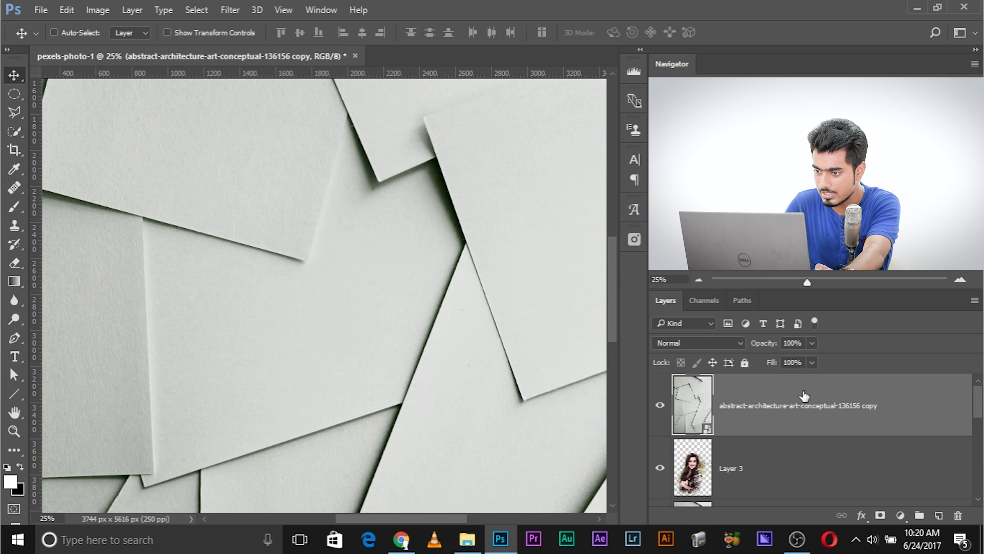
Set the paper copy's blend mode to Screen.
left_click(707, 343)
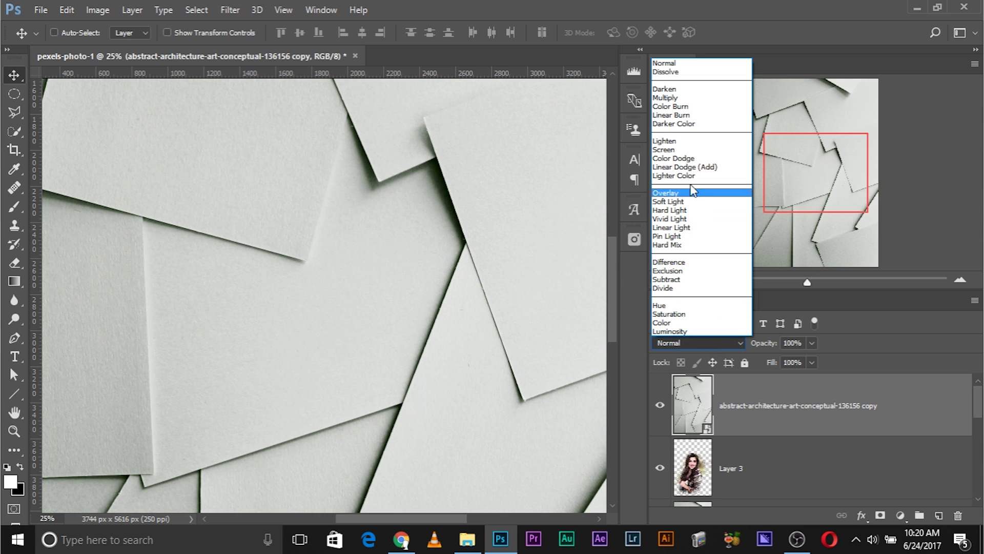
left_click(682, 150)
key("ctrl+minus")
key("ctrl+minus")
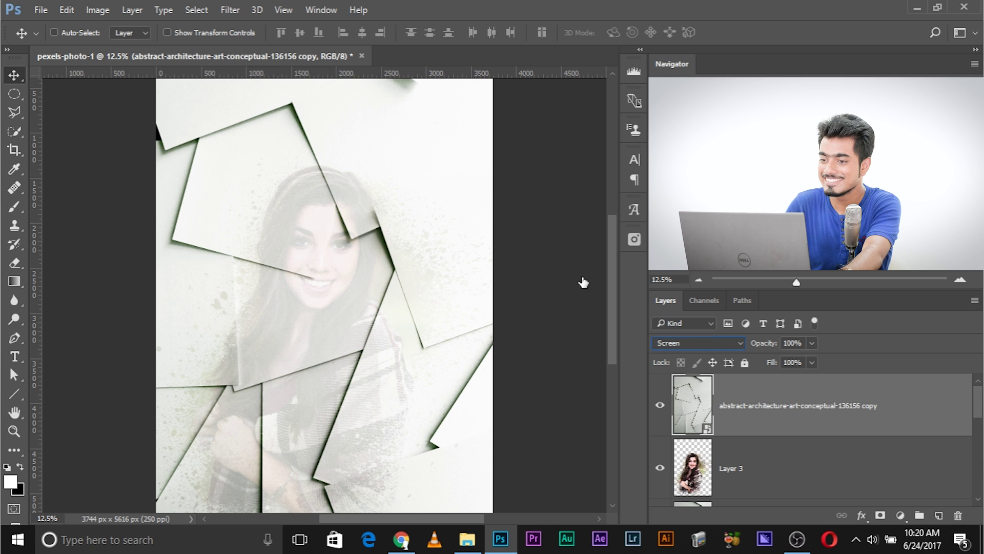
In the paper copy's Blend If settings, split This Layer's black slider to 209 / 255.
double_click(897, 405)
left_click_drag(462, 81, 609, 82)
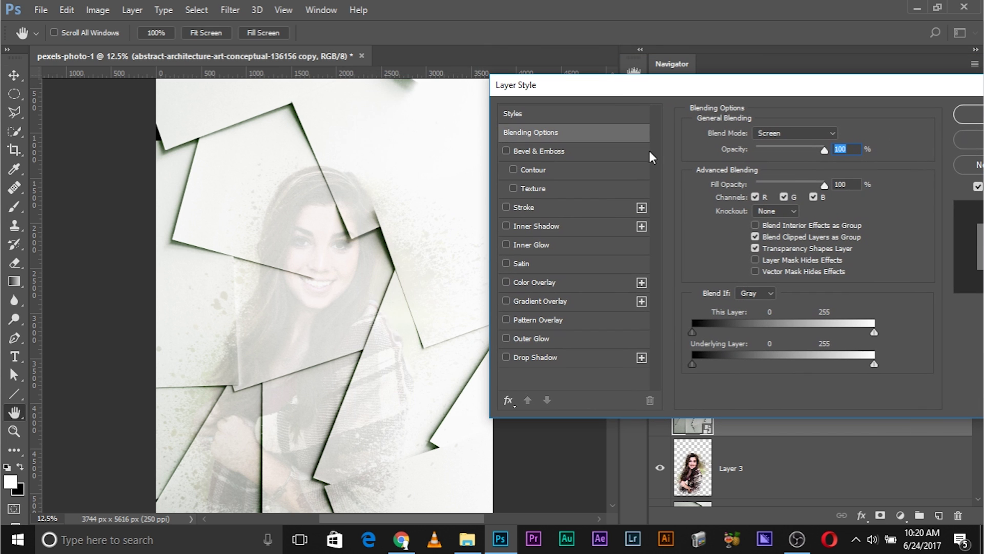
left_click_drag(693, 332, 851, 347)
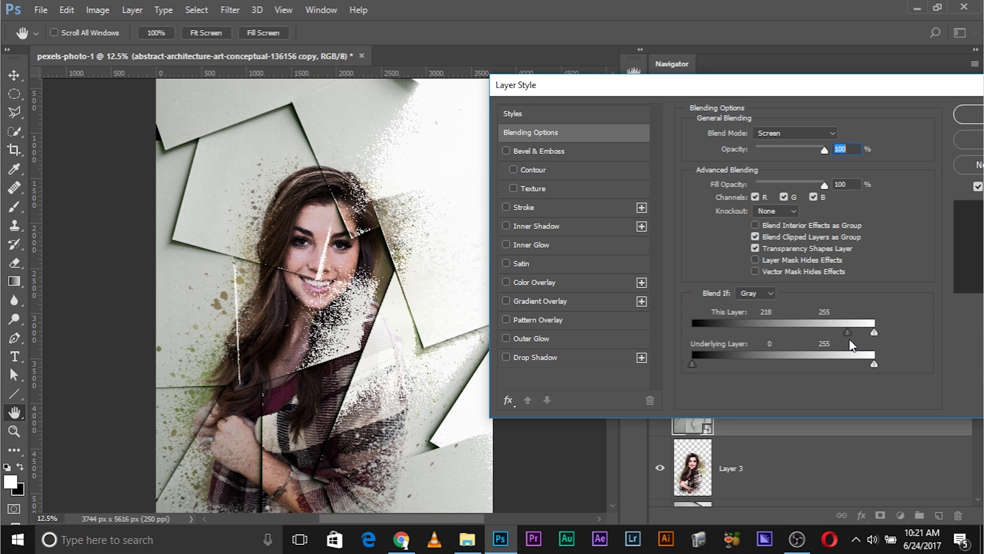
mouse_move(851, 334)
left_mouse_down()
mouse_move(884, 328)
mouse_move(832, 332)
mouse_move(841, 330)
left_mouse_up()
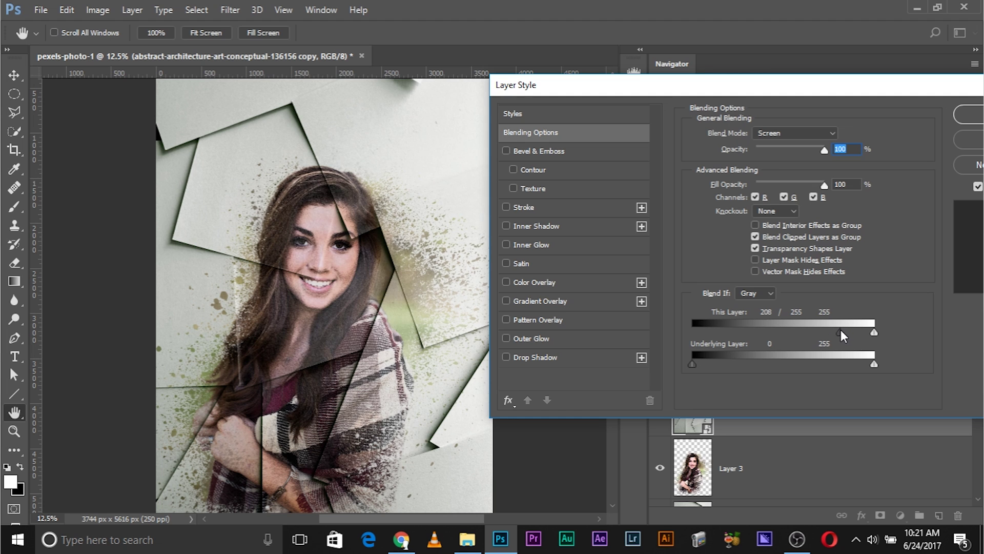
left_click(962, 113)
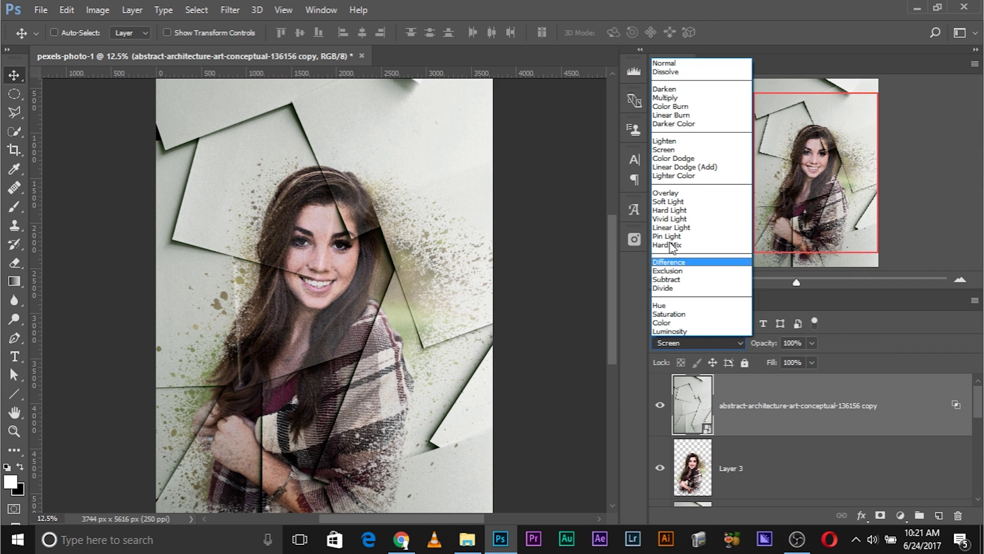
Change the paper copy's blend mode to Overlay and set This Layer's split black slider in Blend If to 200 / 255.
left_click(667, 193)
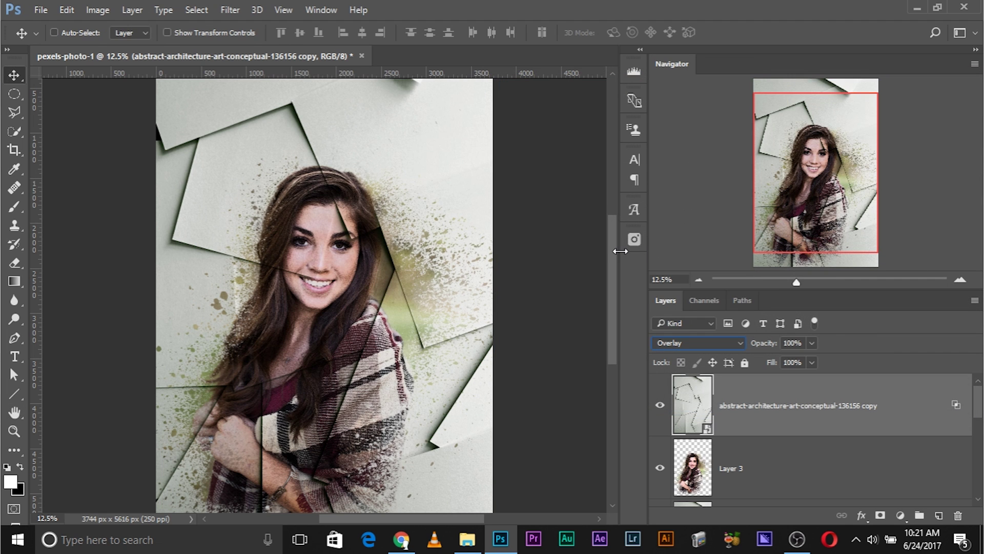
key("ctrl+plus")
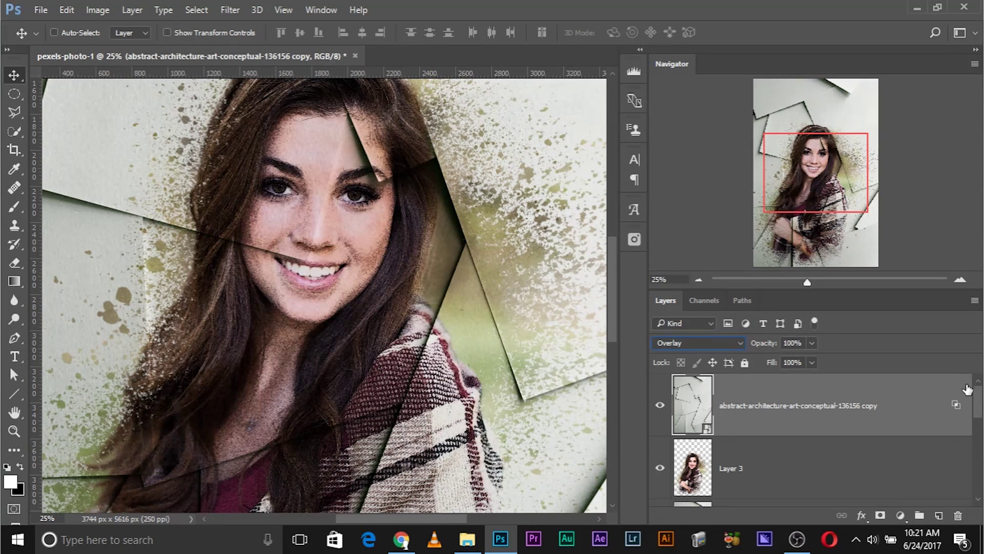
double_click(892, 419)
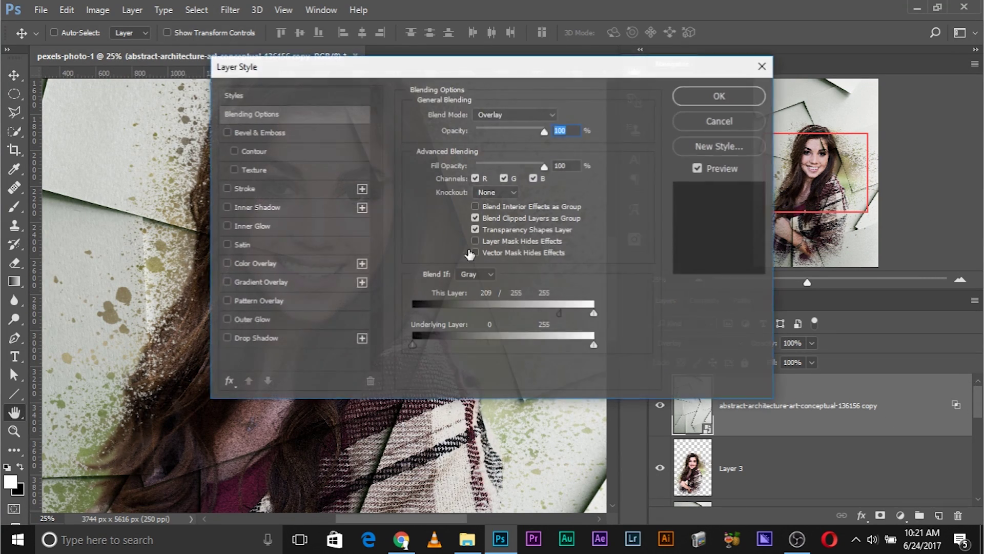
left_click_drag(417, 62, 698, 122)
mouse_move(838, 368)
left_mouse_down()
mouse_move(823, 363)
mouse_move(834, 356)
mouse_move(832, 365)
left_mouse_up()
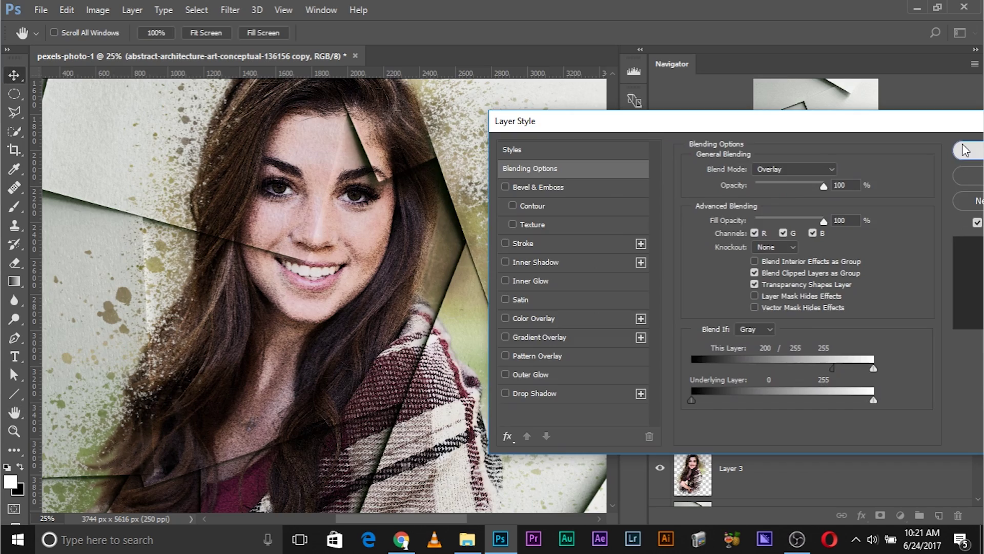
left_click(967, 145)
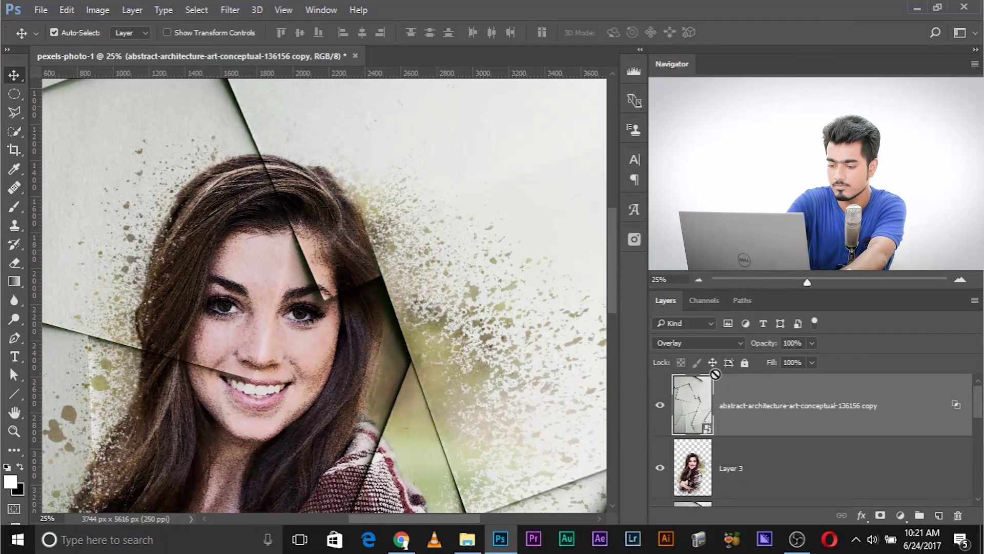
key("ctrl+minus")
key("ctrl+minus")
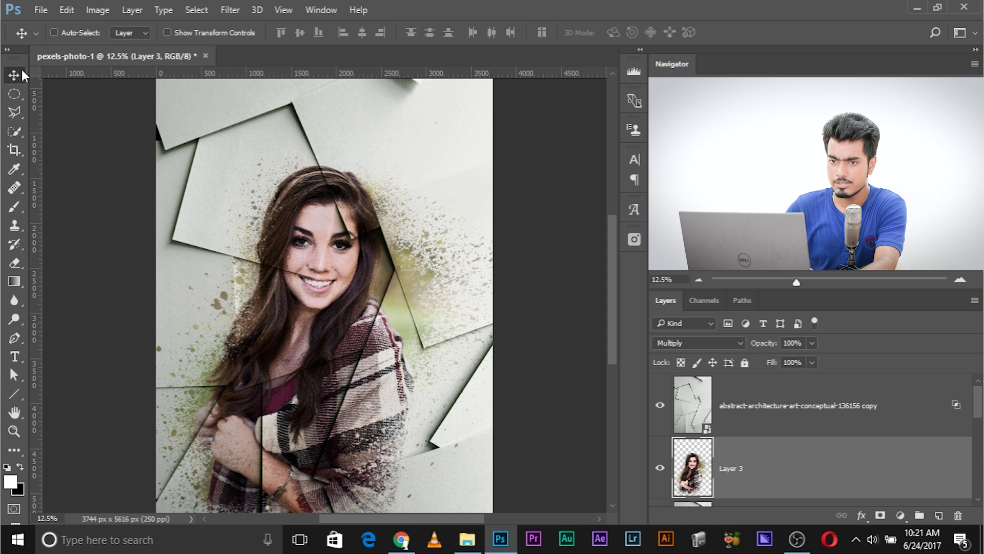
Place the Pexels stock photo of a hand with coloured pencils on a dark desk directly above Layer 3.
mouse_move(328, 357)
left_mouse_down()
mouse_move(297, 349)
mouse_move(347, 347)
mouse_move(355, 361)
mouse_move(343, 354)
left_mouse_up()
left_click(634, 240)
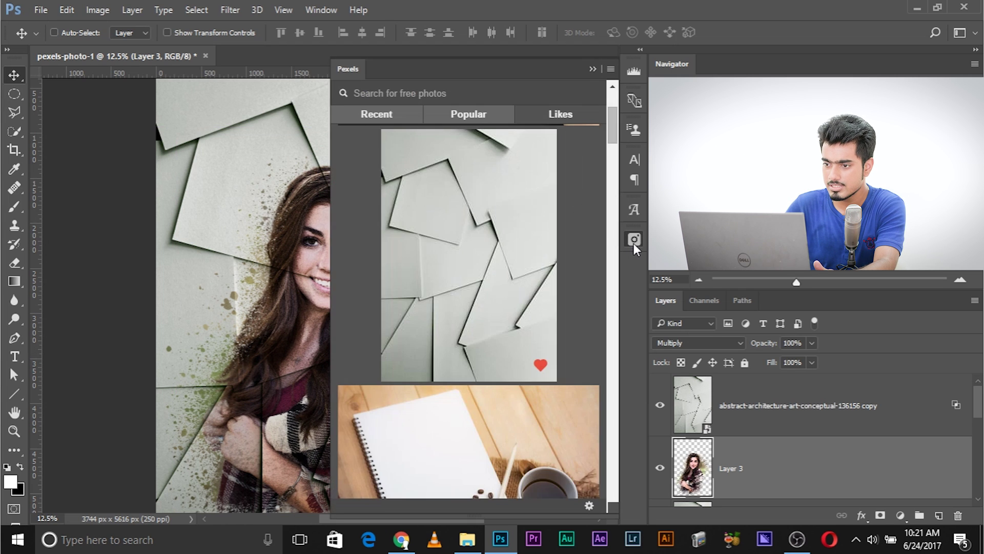
mouse_move(487, 189)
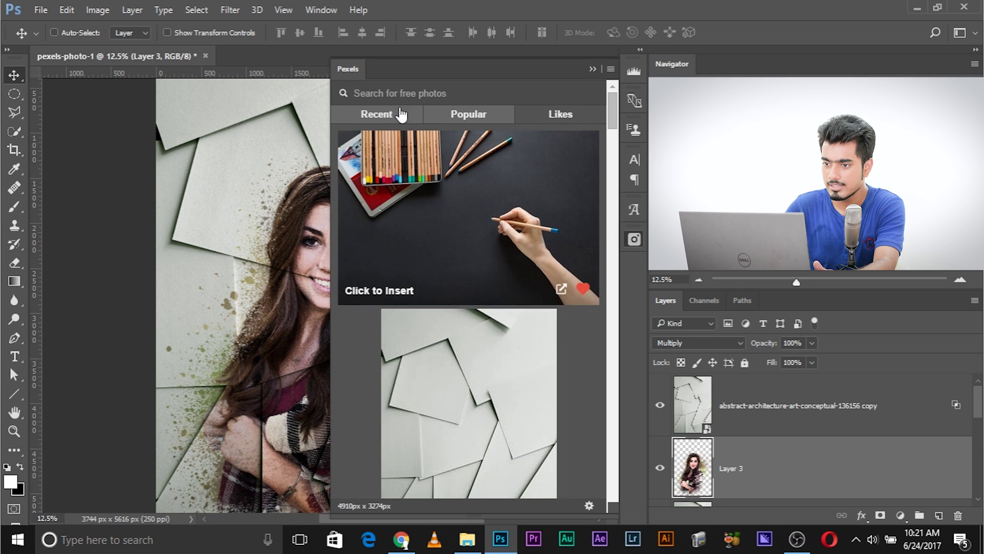
left_click(485, 193)
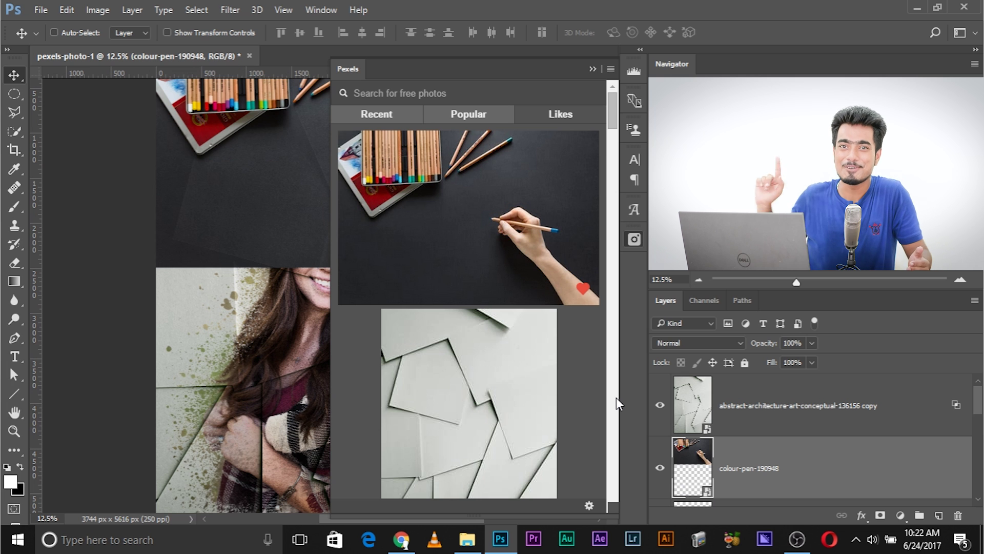
left_click(593, 68)
key("ctrl+minus")
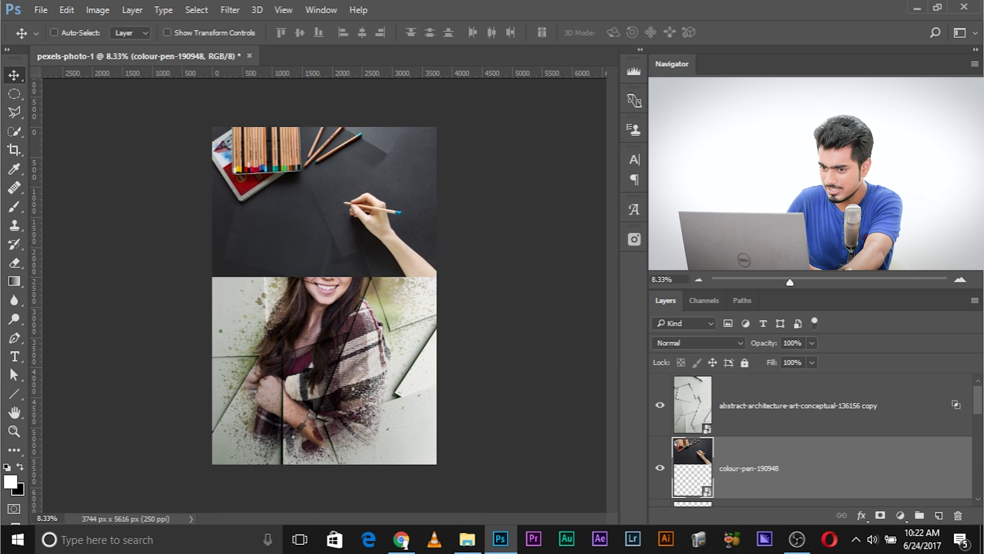
Delete both paper photo layers and move the coloured pencil photo below Layer 3.
scroll(887, 434, "down", 3)
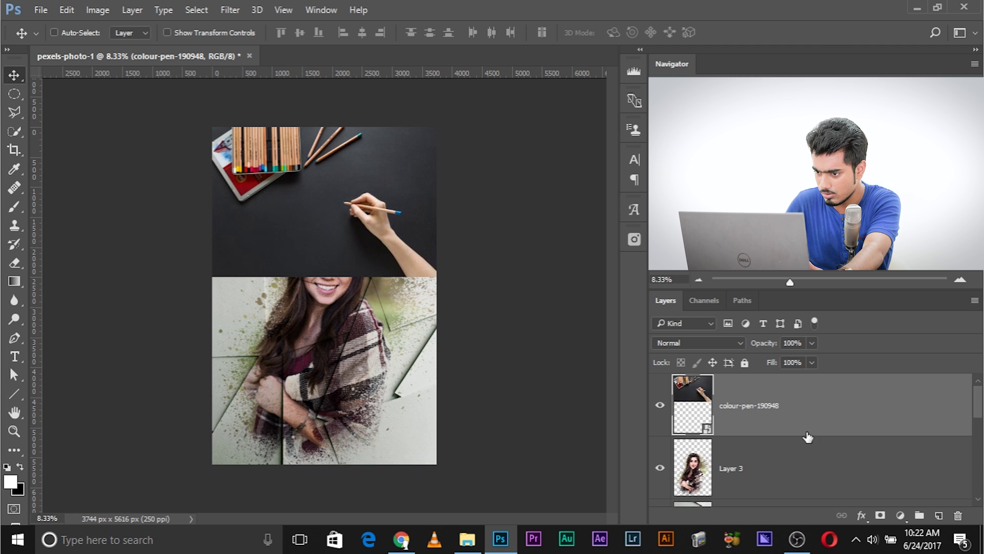
left_click_drag(824, 460, 957, 516)
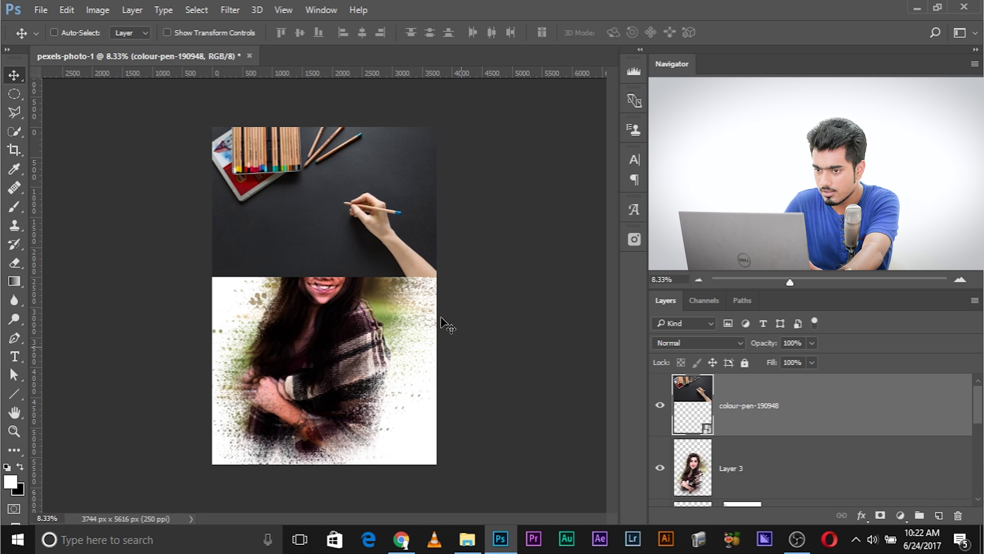
left_click_drag(785, 415, 807, 495)
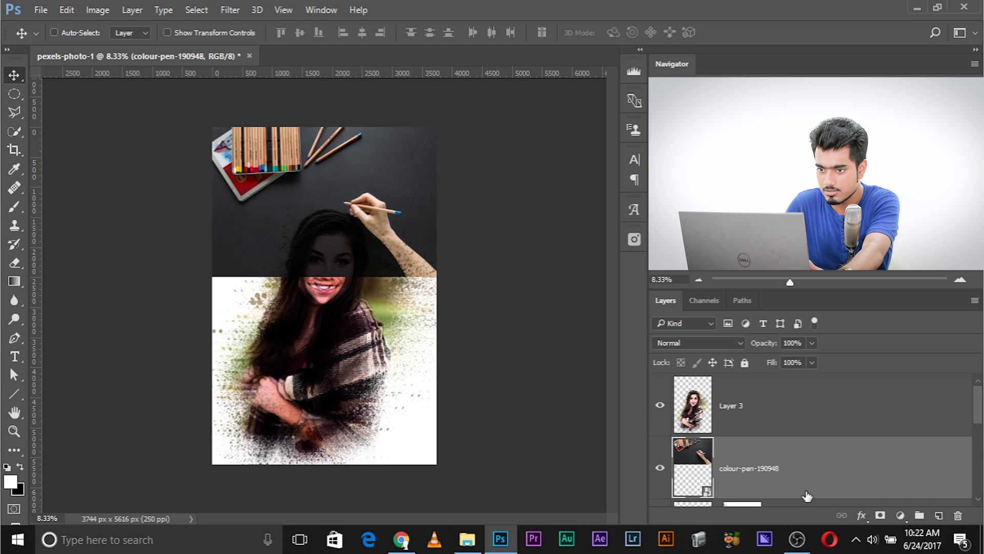
Set Layer 3's blend mode to Normal over the coloured pencil photo.
left_click(765, 417)
left_click(698, 342)
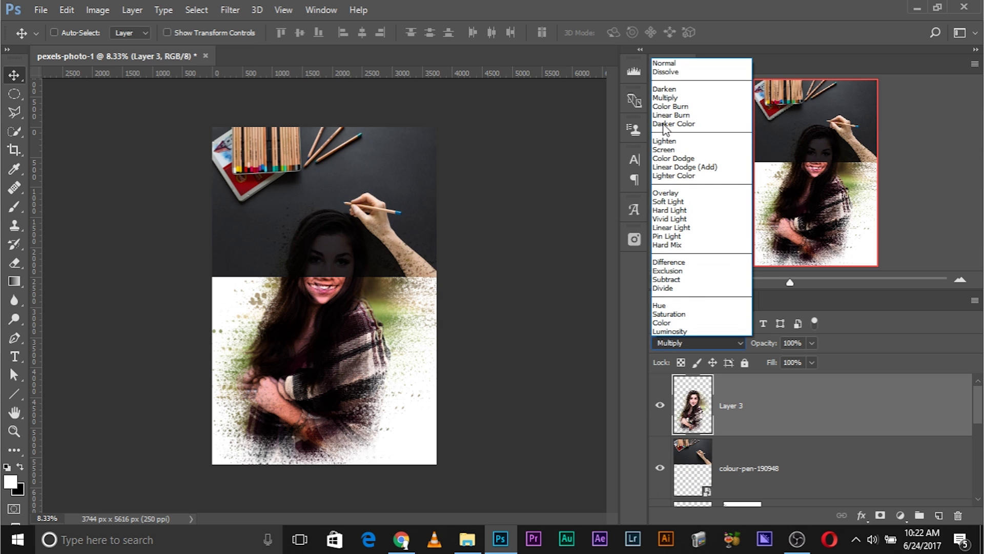
left_click(674, 64)
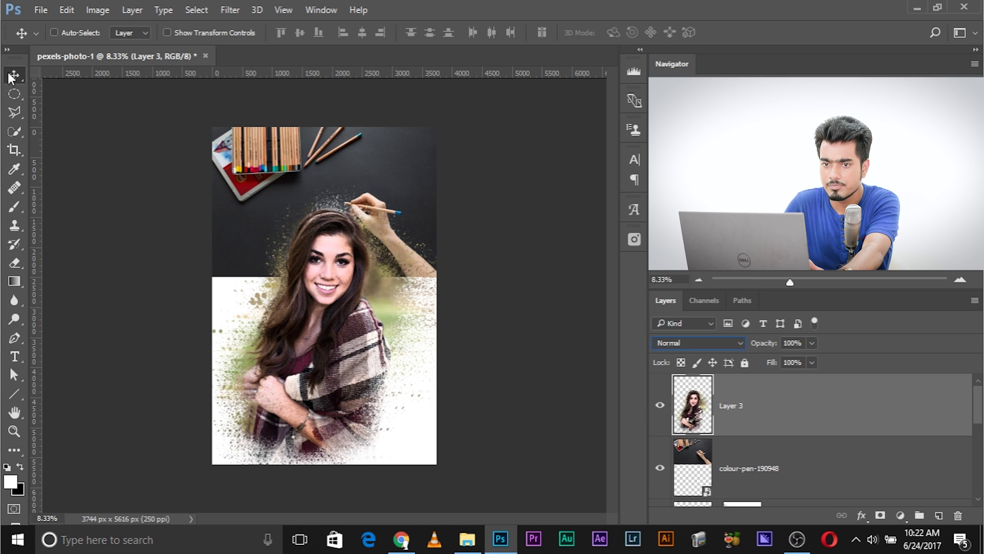
Scale the coloured pencil photo to about 207.7% and shift it so it covers the whole canvas with pencils above the woman.
left_click(804, 485)
left_click_drag(378, 156, 374, 158)
key("ctrl+t")
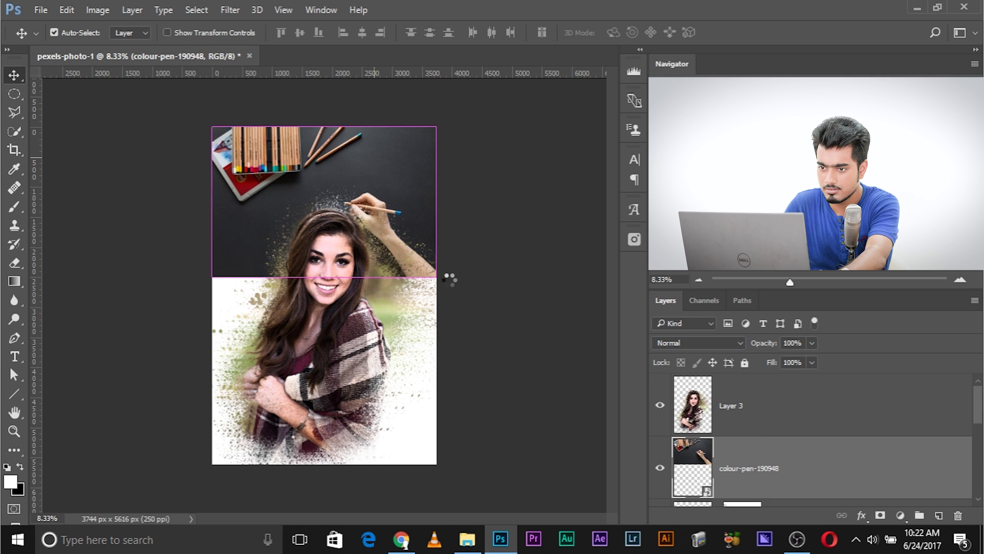
key("ctrl+t")
left_click_drag(437, 276, 678, 547)
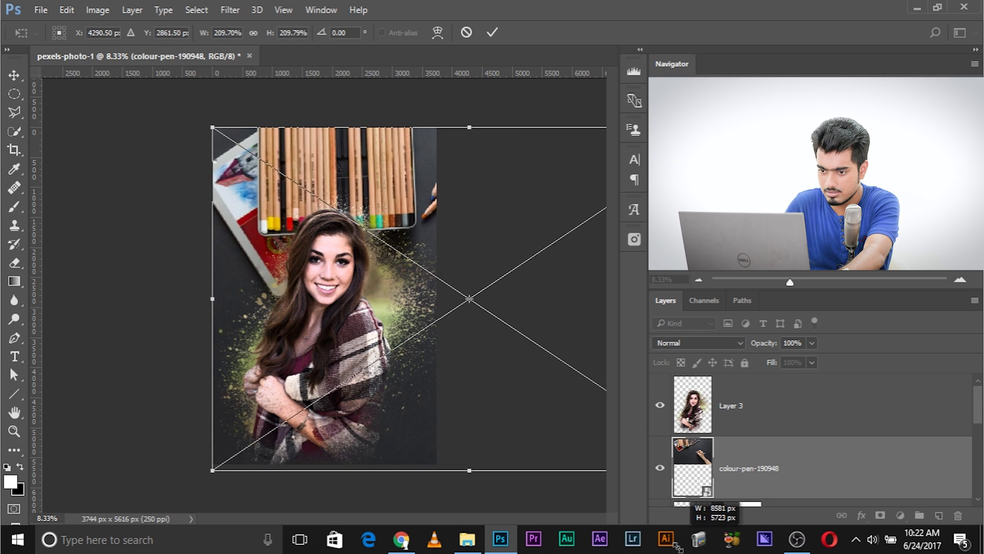
left_click_drag(476, 389, 399, 385)
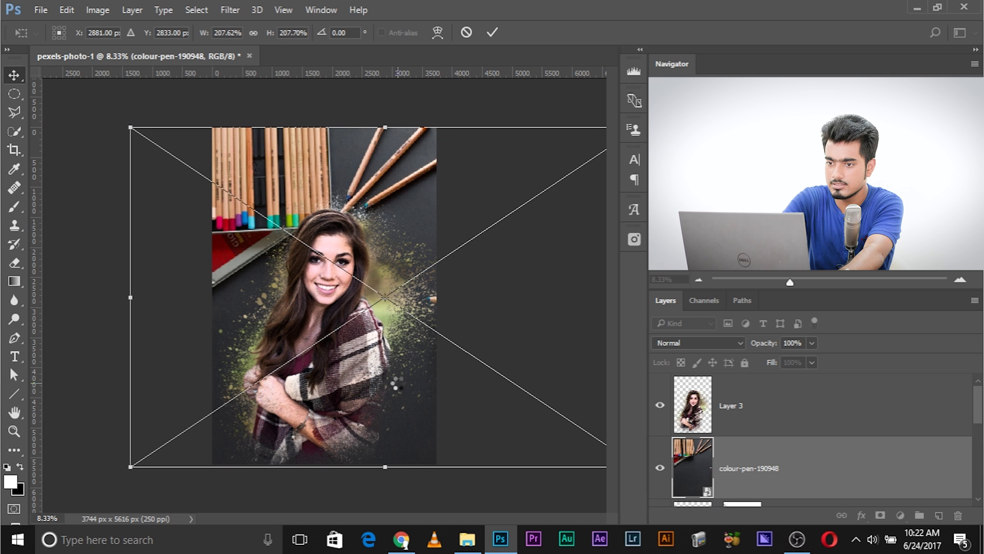
key("Return")
Widen the canvas to about 6663 x 5666 px with the Crop tool, taking in the drawing hand and more of the pencils.
key("ctrl+minus")
key("ctrl+minus")
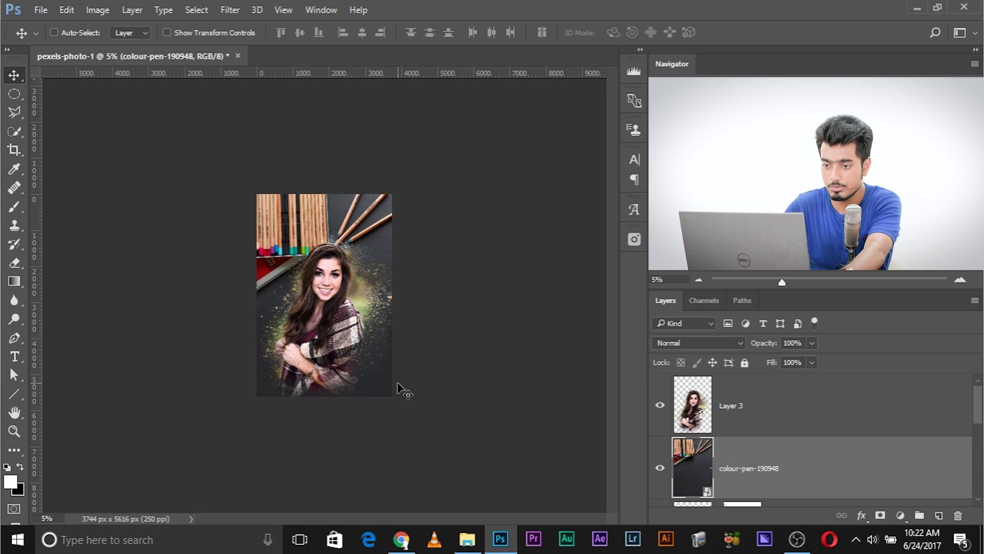
key("c")
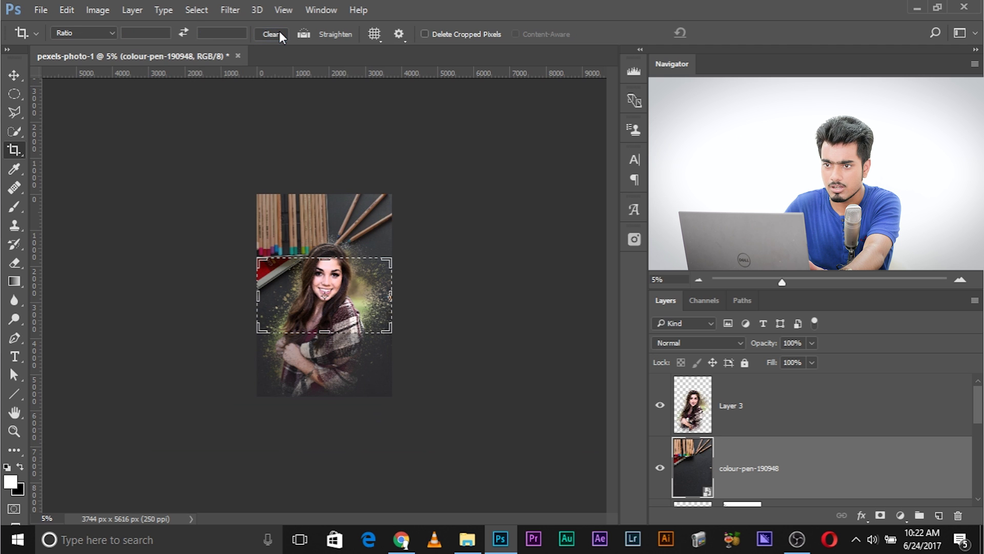
left_click_drag(327, 260, 326, 228)
left_click_drag(327, 361, 328, 410)
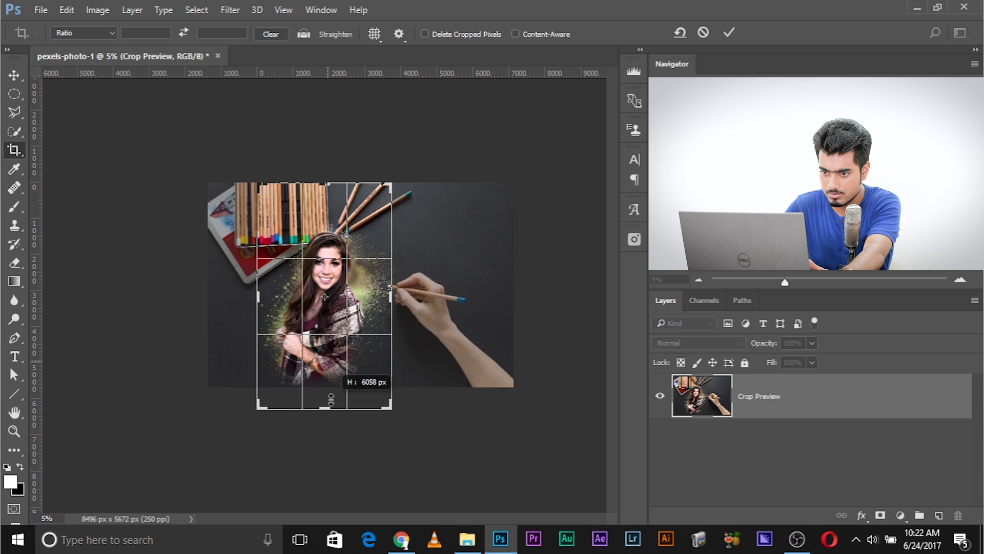
left_click_drag(390, 310, 441, 297)
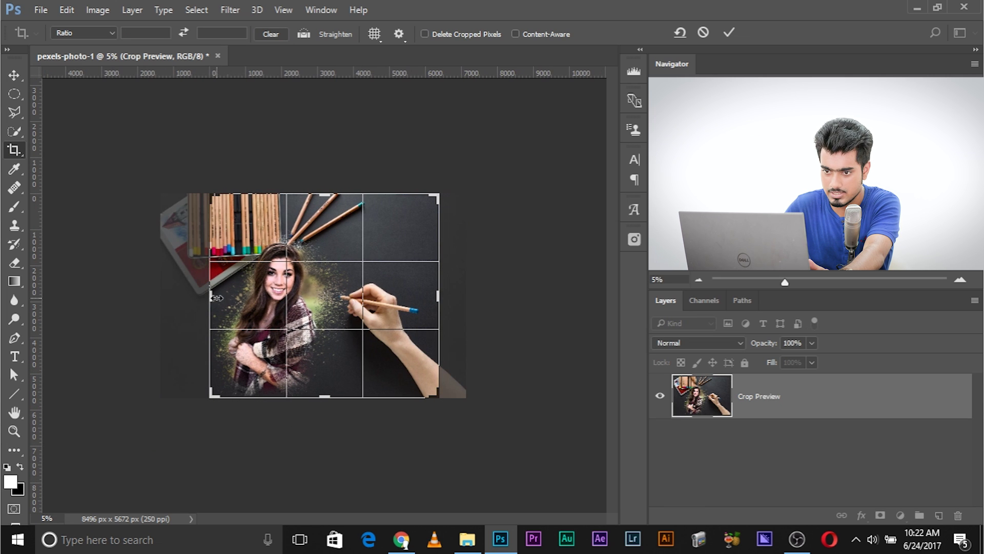
left_click_drag(217, 298, 210, 298)
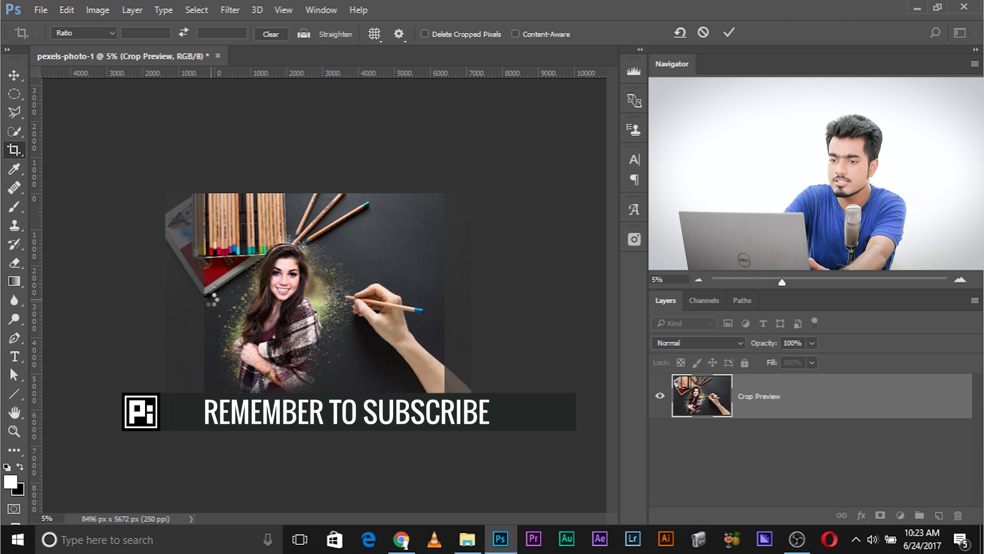
key("Return")
key("ctrl+plus")
key("ctrl+plus")
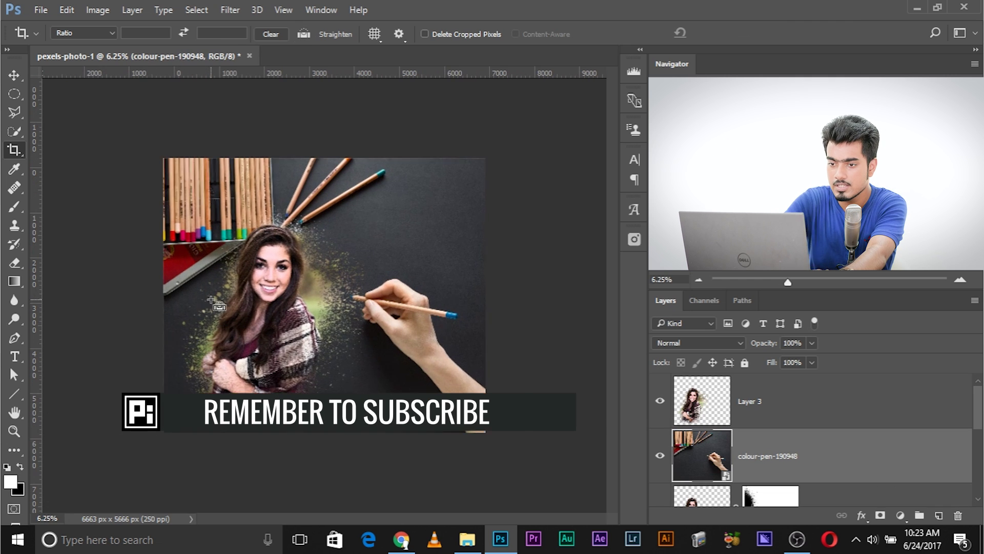
Set Layer 3's blend mode to Overlay over the coloured pencil photo.
left_click(722, 406)
left_click(703, 343)
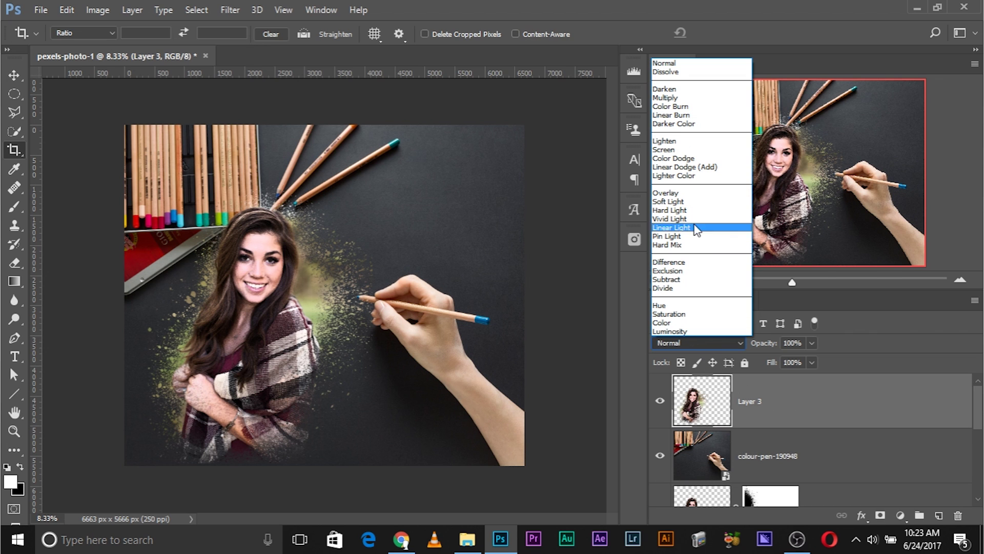
left_click(675, 193)
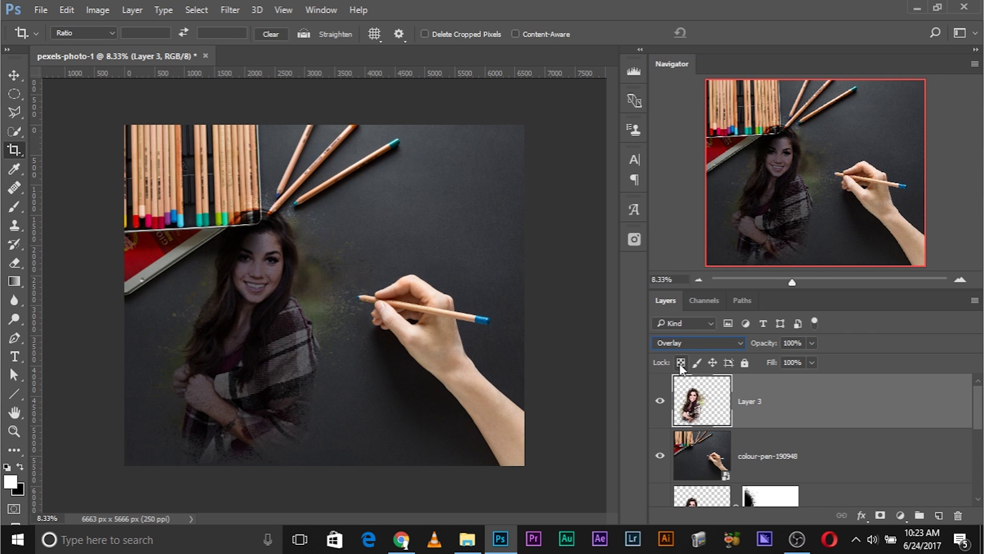
Try Soft Light on Layer 3 over the pencil photo, and set its blend mode to Normal.
left_click(686, 342)
left_click(677, 213)
left_click(707, 343)
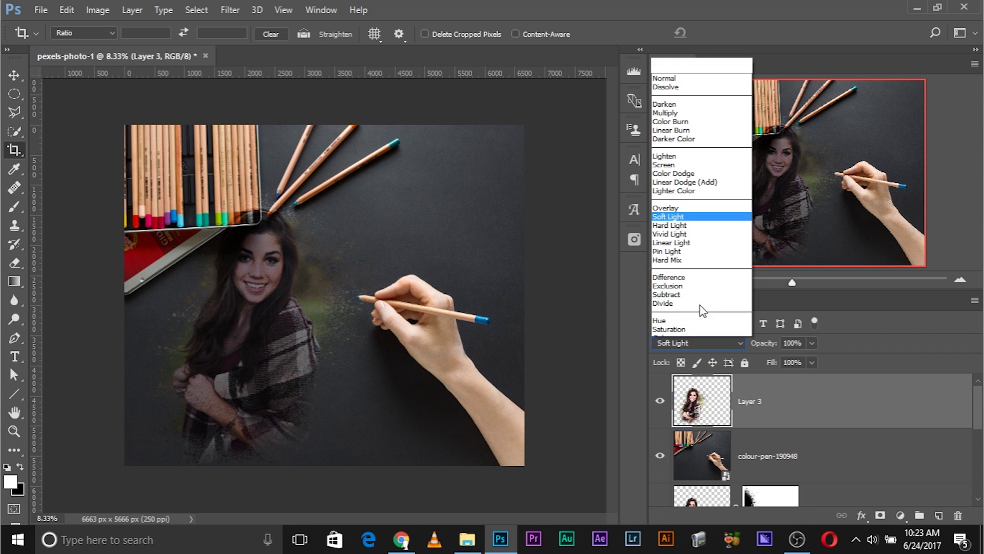
left_click(667, 63)
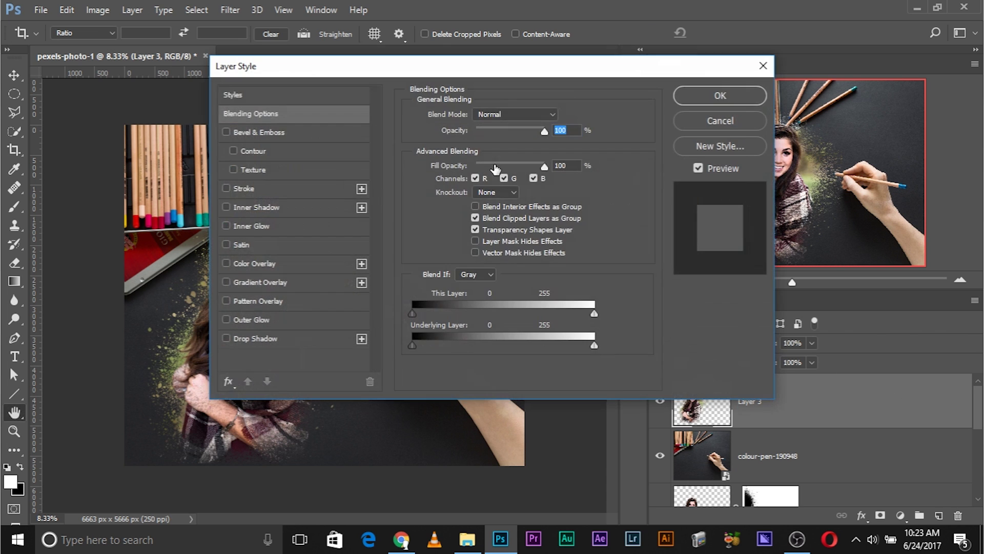
Split Layer 3's Blend If black slider for the underlying layer to 0 / 56 in the blending options.
left_click_drag(421, 65, 665, 84)
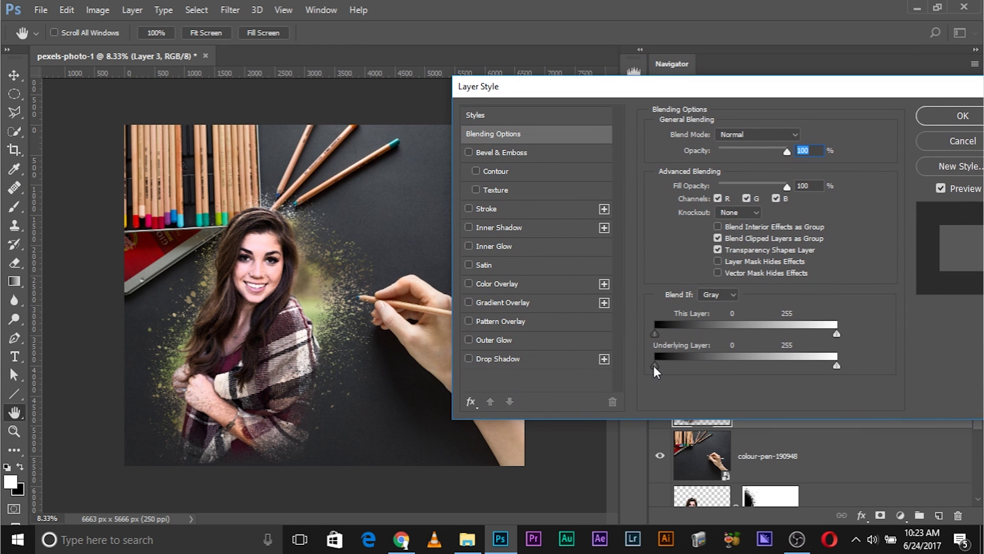
left_click_drag(659, 367, 696, 367)
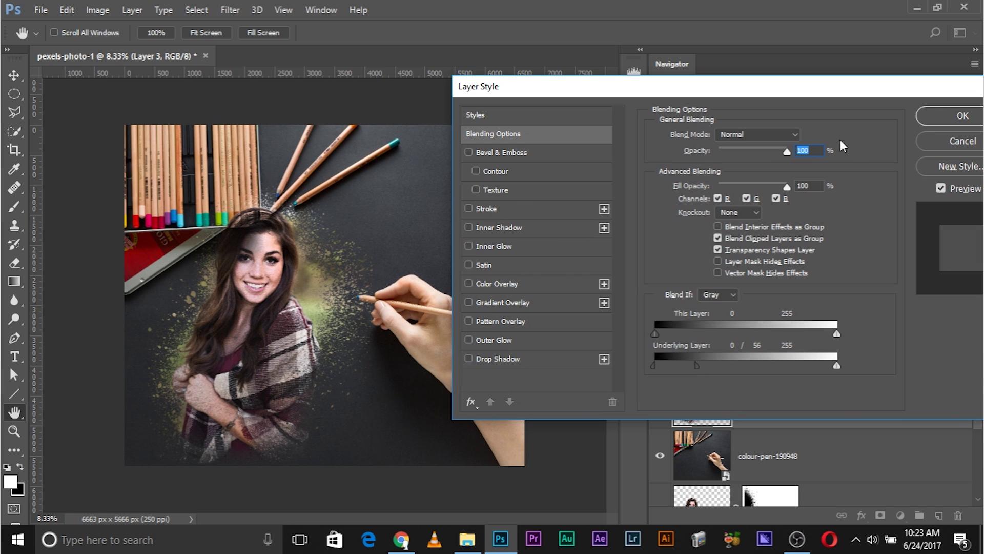
left_click(962, 115)
Add a white layer mask to Layer 3 and hide the layer so the pencils above the woman's head are exposed.
key("c")
key("ctrl+plus")
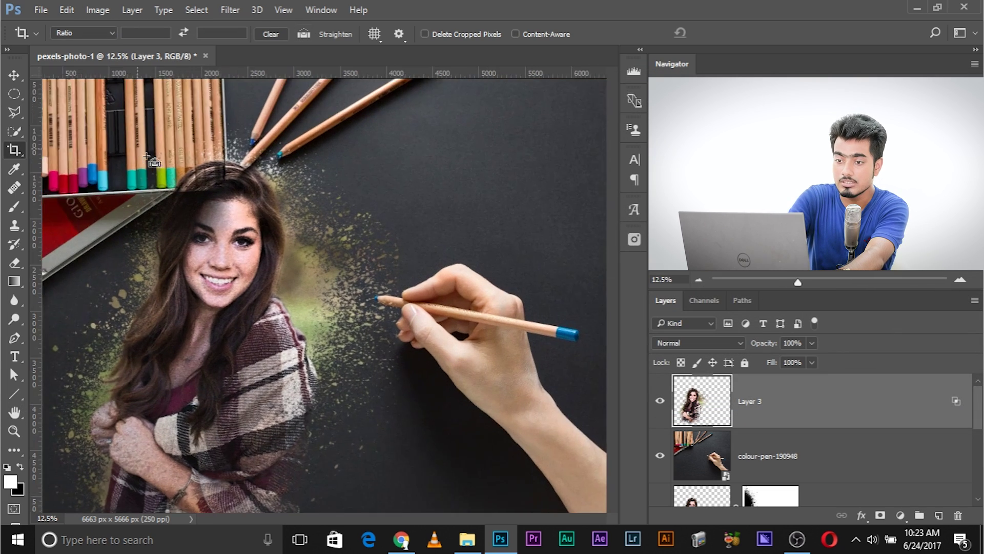
key("ctrl+plus")
key("ctrl+plus")
left_click_drag(137, 132, 412, 309)
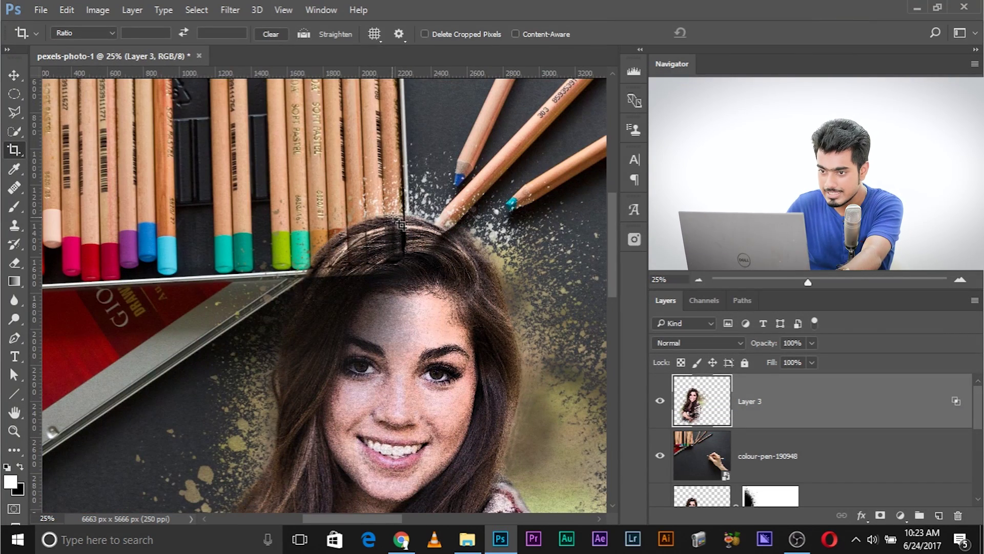
left_click(881, 516)
left_click_drag(442, 300, 384, 382)
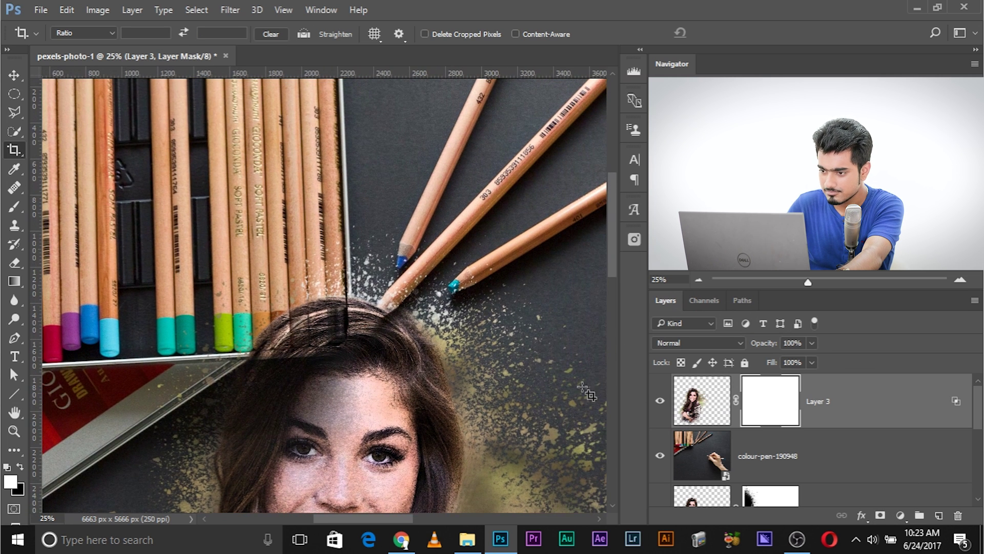
left_click(659, 400)
key("ctrl+plus")
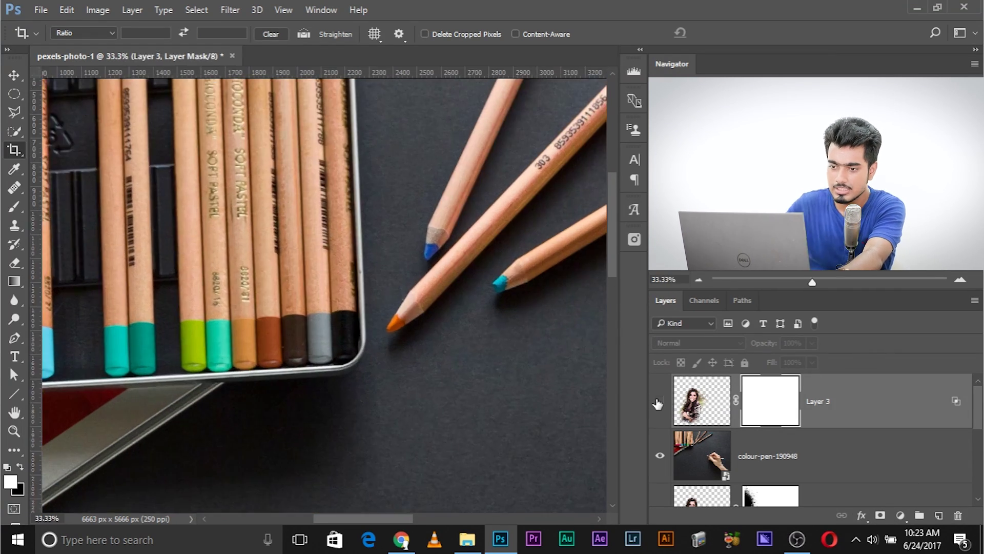
Select the lower corner of the pencil tin and the tips of the three loose pencils with the Quick Selection tool.
left_click(15, 131)
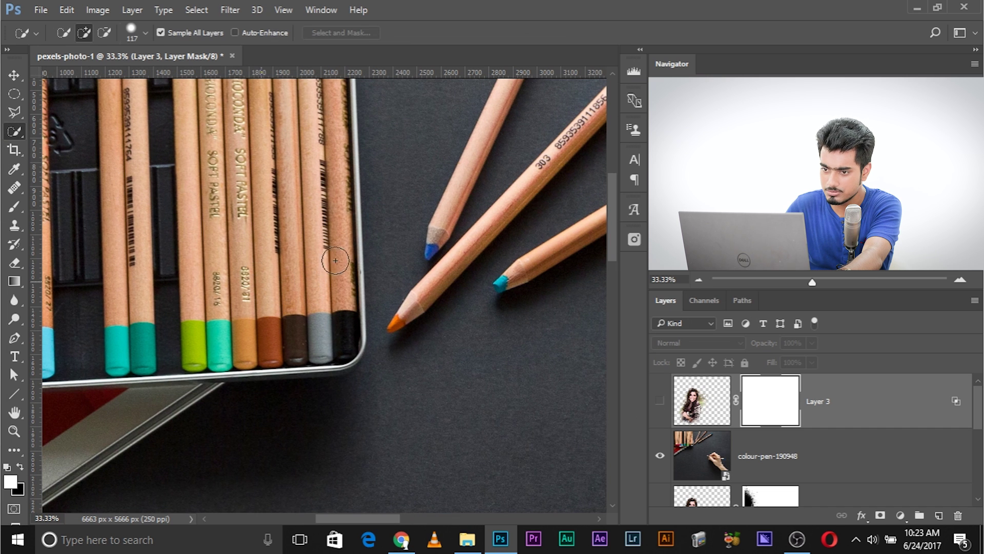
mouse_move(335, 260)
left_mouse_down()
mouse_move(341, 318)
mouse_move(331, 354)
mouse_move(236, 359)
mouse_move(344, 353)
mouse_move(351, 331)
mouse_move(356, 343)
mouse_move(328, 364)
mouse_move(236, 359)
mouse_move(194, 341)
mouse_move(286, 179)
mouse_move(208, 231)
left_mouse_up()
right_click(475, 262, "alt")
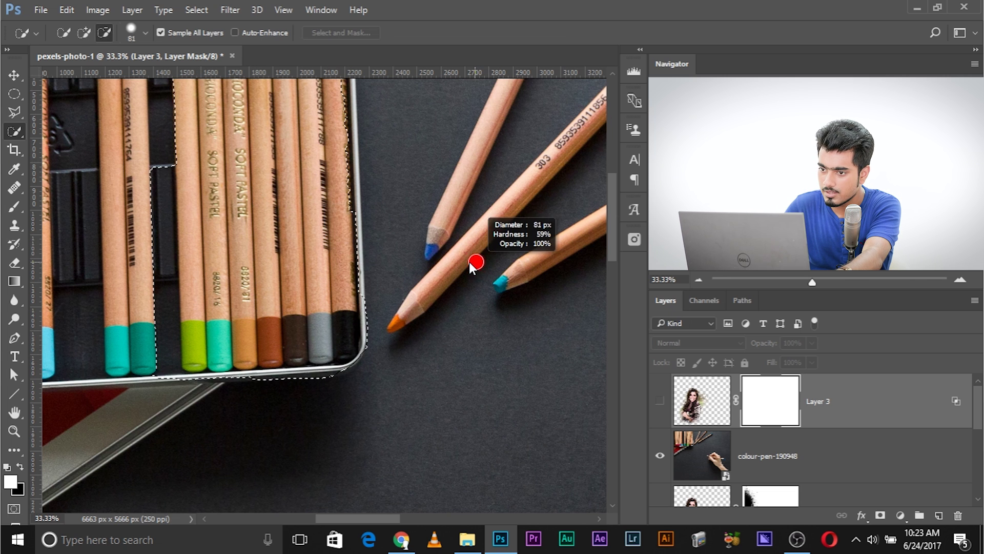
left_click_drag(479, 235, 435, 285)
mouse_move(558, 259)
left_mouse_down()
mouse_move(567, 255)
mouse_move(500, 282)
left_mouse_up()
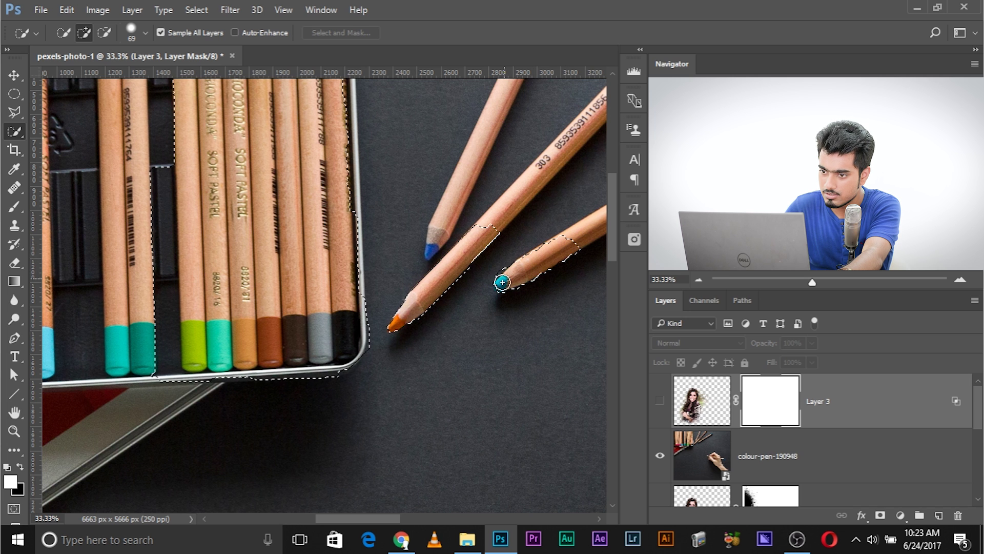
mouse_move(464, 202)
left_mouse_down()
mouse_move(429, 253)
mouse_move(449, 247)
left_mouse_up()
left_click_drag(401, 160, 397, 244)
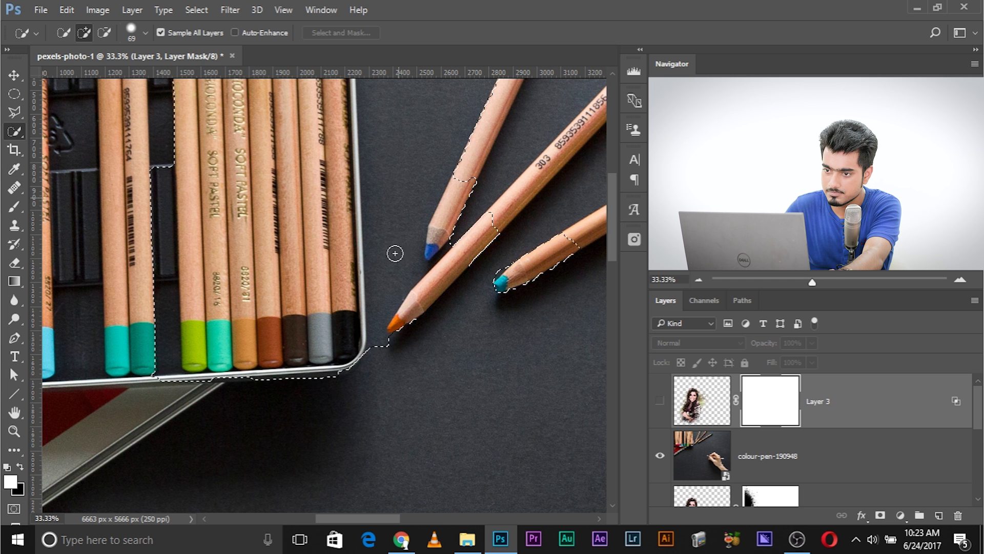
Subtract the dark desk area between the tin and the orange pencil tip from the selection, using a 33 px brush for the tip.
key("ctrl+d")
key("super")
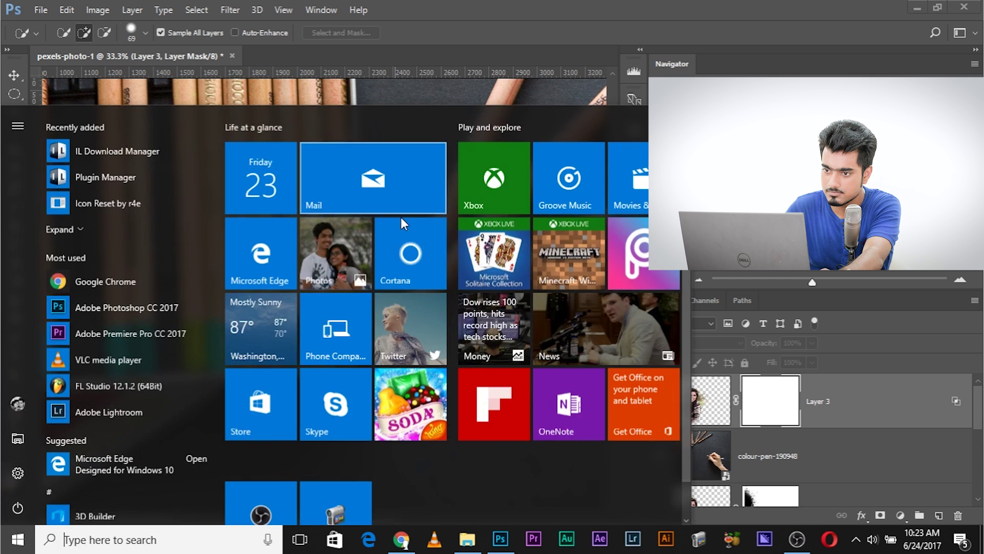
left_click(495, 24)
key("alt")
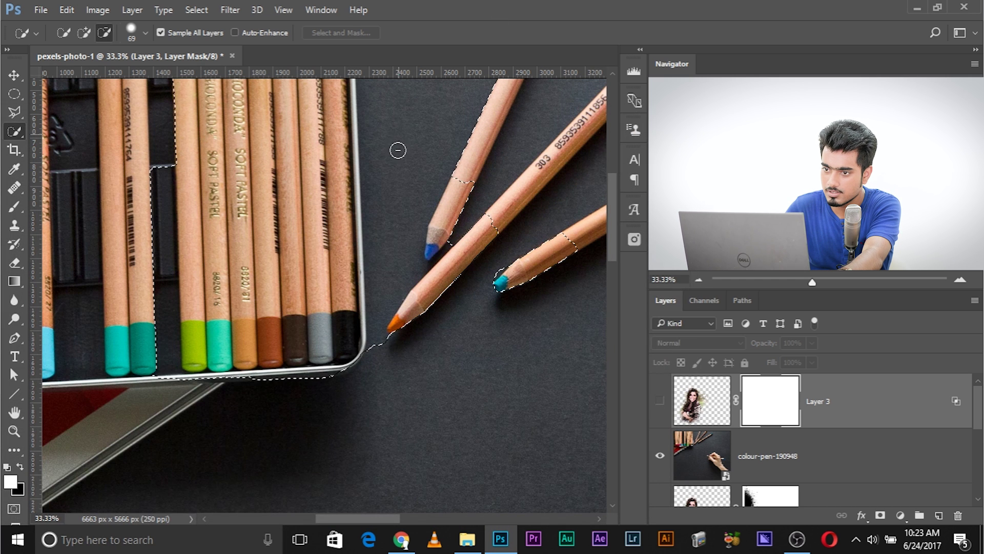
mouse_move(382, 257)
left_mouse_down()
mouse_move(379, 304)
mouse_move(400, 202)
mouse_move(399, 260)
mouse_move(389, 281)
left_mouse_up()
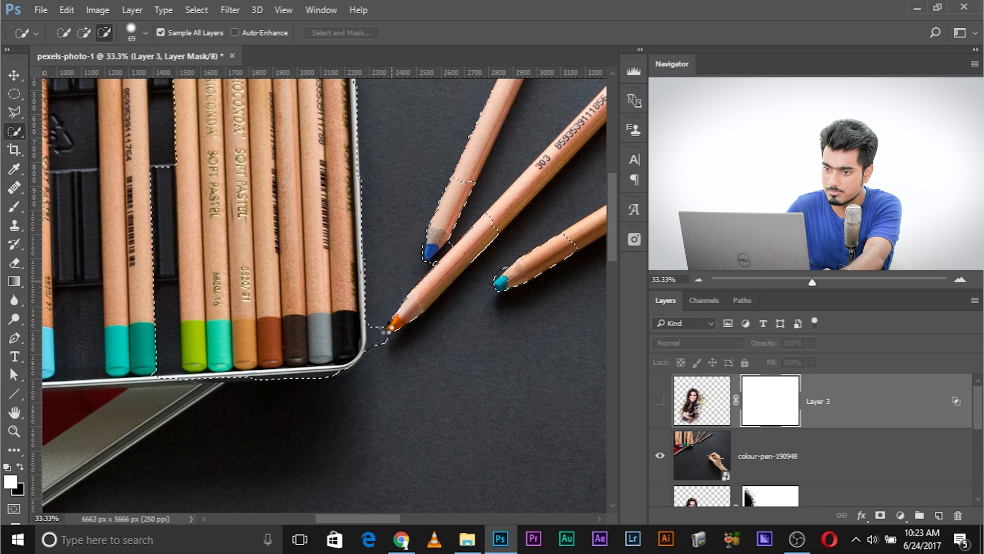
right_click(378, 327, "alt")
left_click_drag(378, 321, 384, 362)
Add the drawing hand and its blue pencil to the selection, using a 73 px brush for the pencil's tip.
scroll(381, 368, "down", 1)
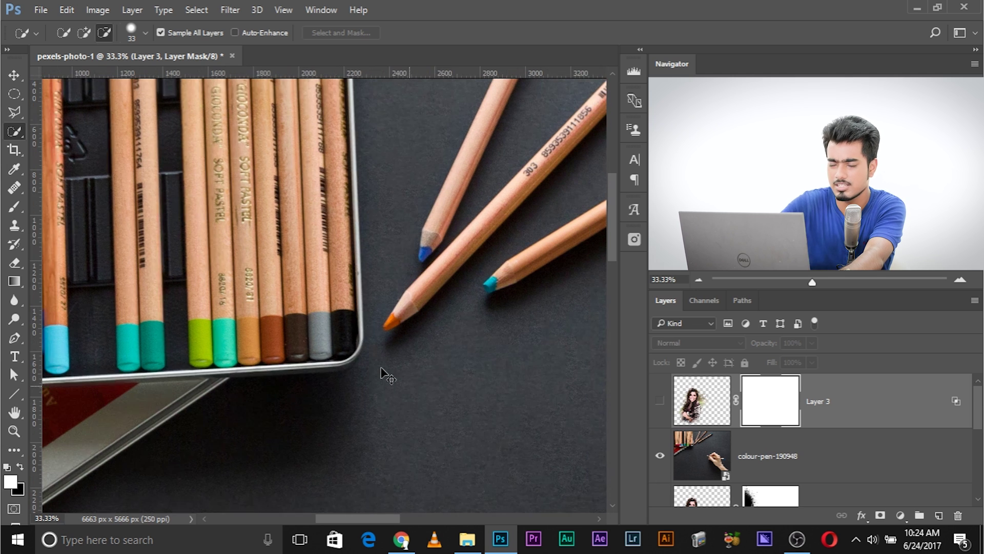
left_click_drag(396, 347, 153, 216)
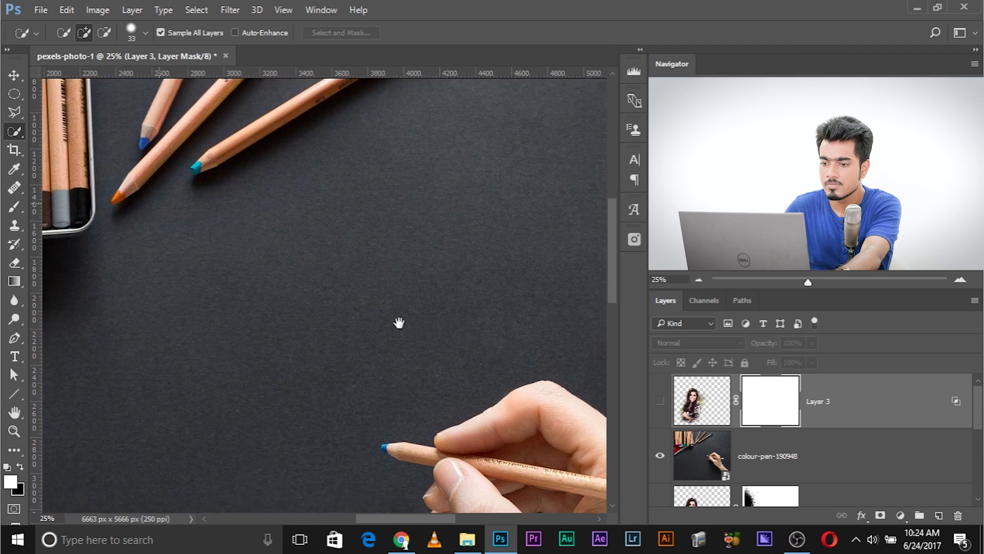
left_click_drag(398, 323, 259, 154)
right_click(355, 308, "alt")
mouse_move(364, 285)
left_mouse_down()
mouse_move(330, 323)
mouse_move(335, 339)
mouse_move(470, 440)
mouse_move(469, 411)
mouse_move(434, 352)
mouse_move(293, 279)
left_mouse_up()
right_click(272, 293, "alt")
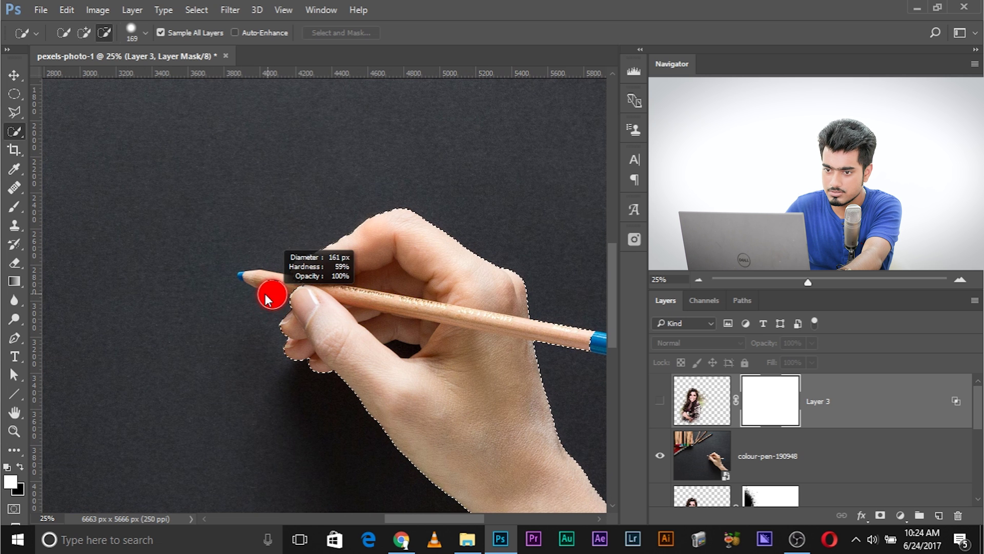
left_click(266, 281)
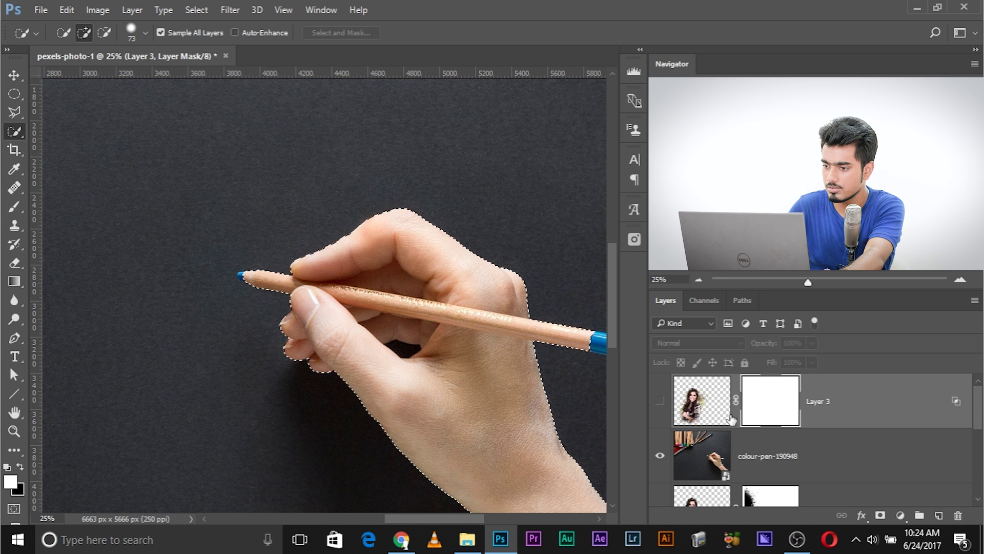
Show Layer 3 and fill the selected areas of its mask with black so the pencils, tin and hand sit in front.
left_click(660, 401)
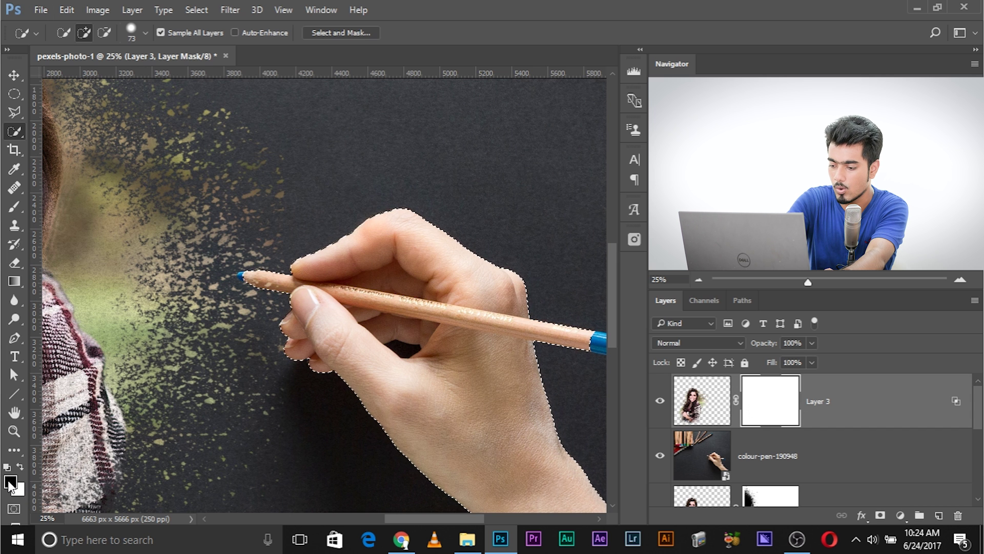
key("alt+BackSpace")
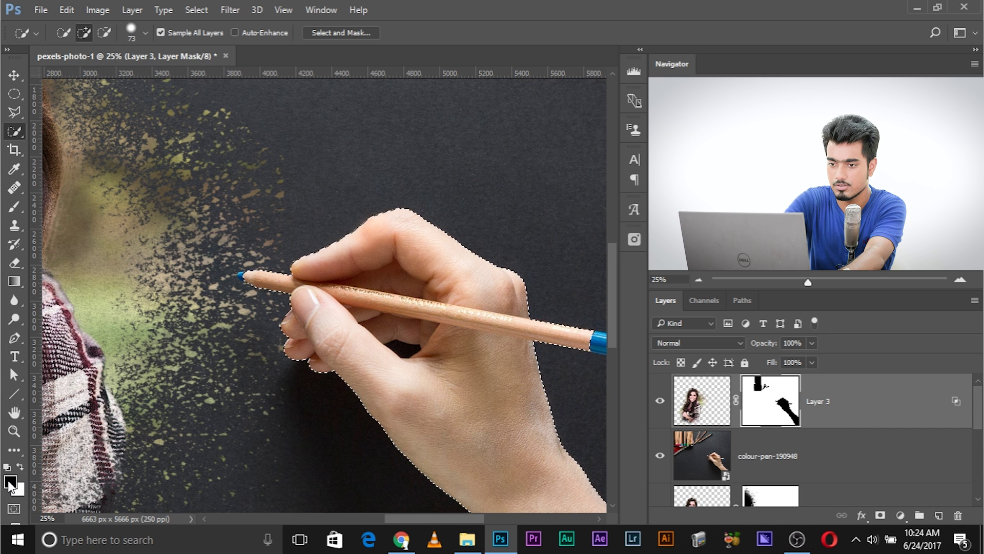
key("ctrl+minus")
key("ctrl+minus")
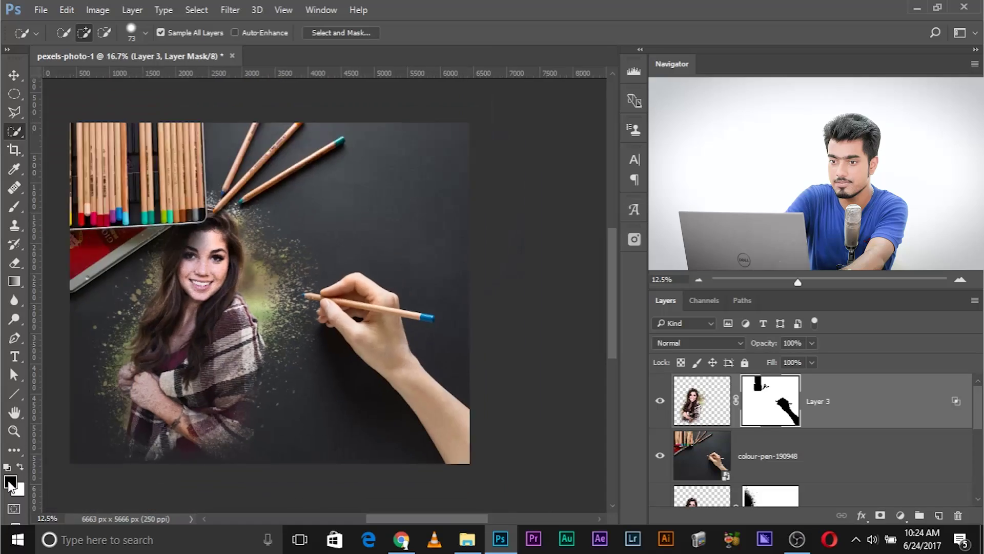
key("ctrl+plus")
left_click_drag(216, 289, 253, 351)
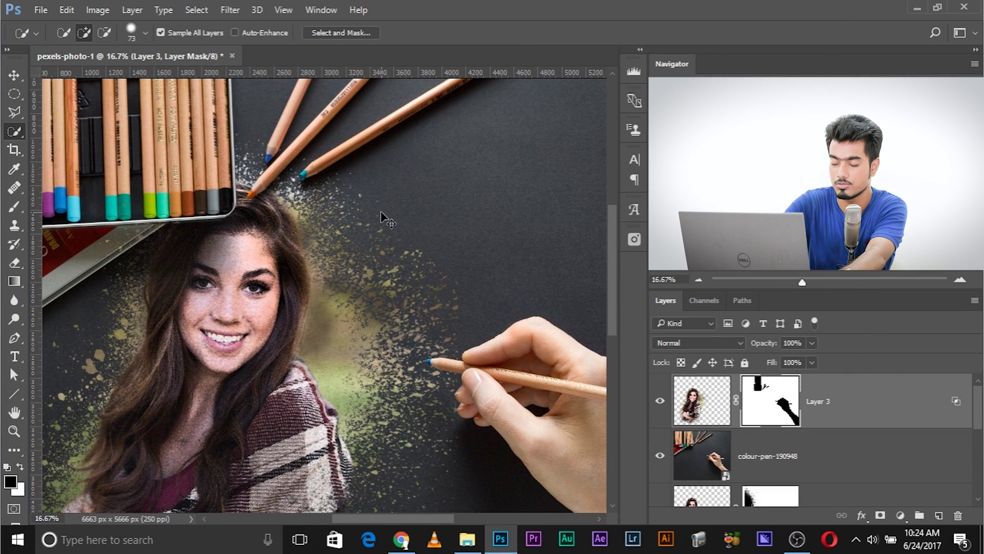
key("ctrl+minus")
key("ctrl+minus")
key("ctrl+plus")
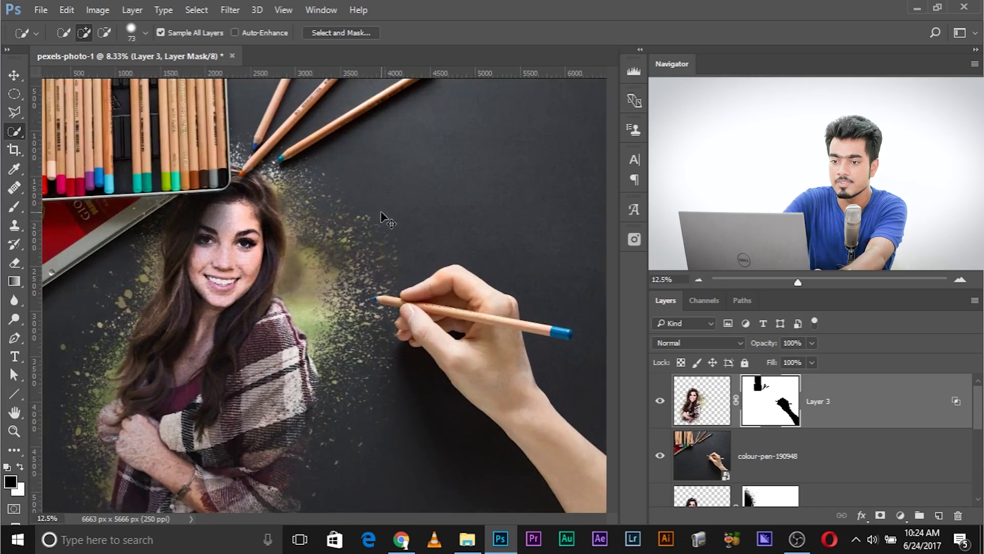